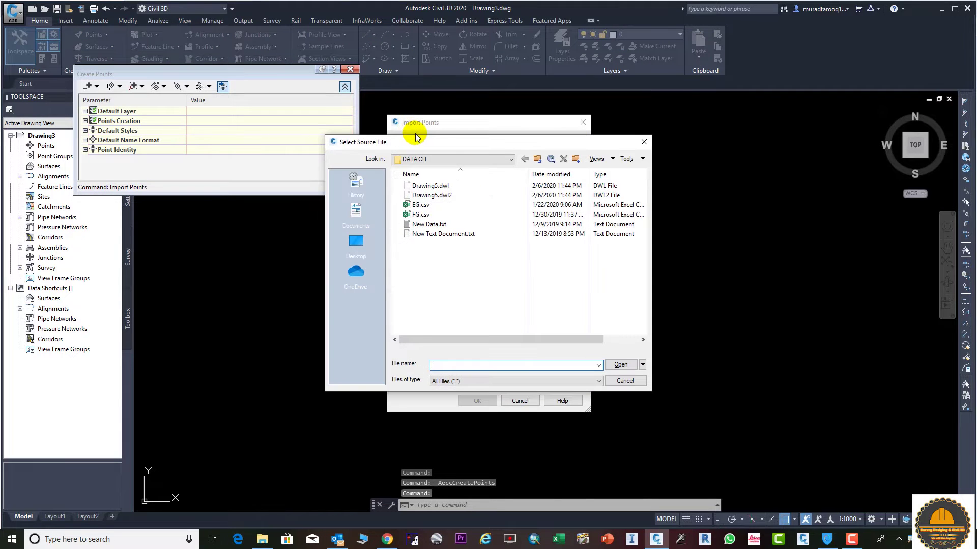
# Step: Import EG.csv as PENZ (comma delimited) points into a new point group named BASE
pyautogui.click(435, 204)
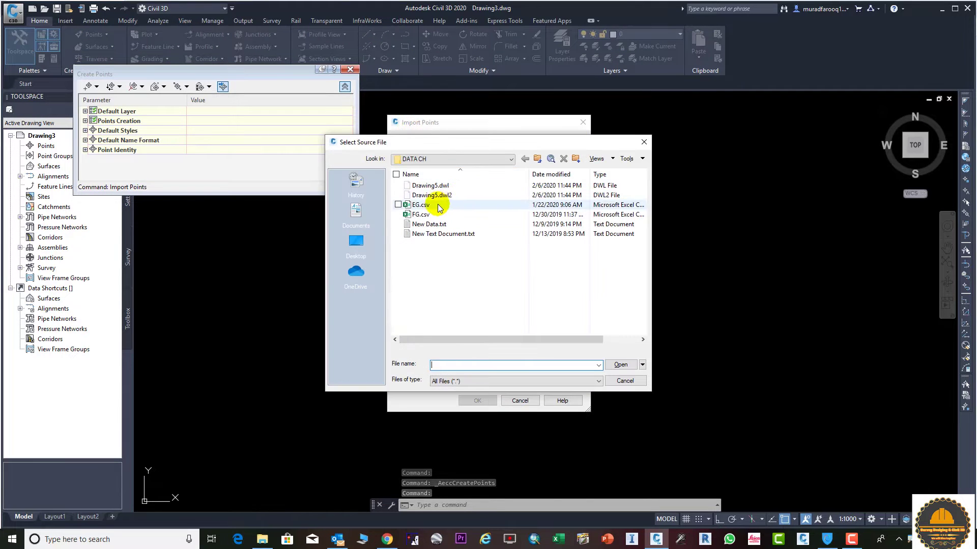
pyautogui.click(625, 365)
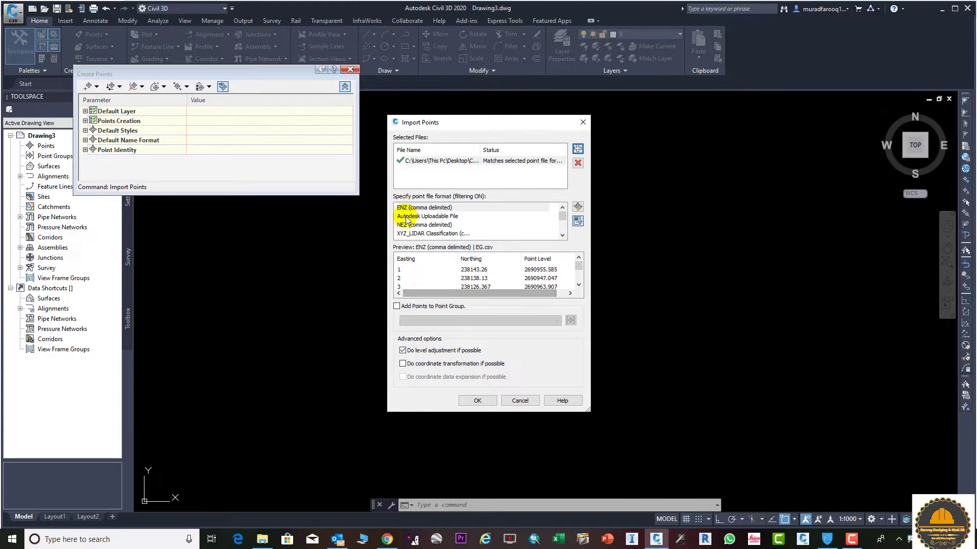
pyautogui.scroll(-1, 407, 226)
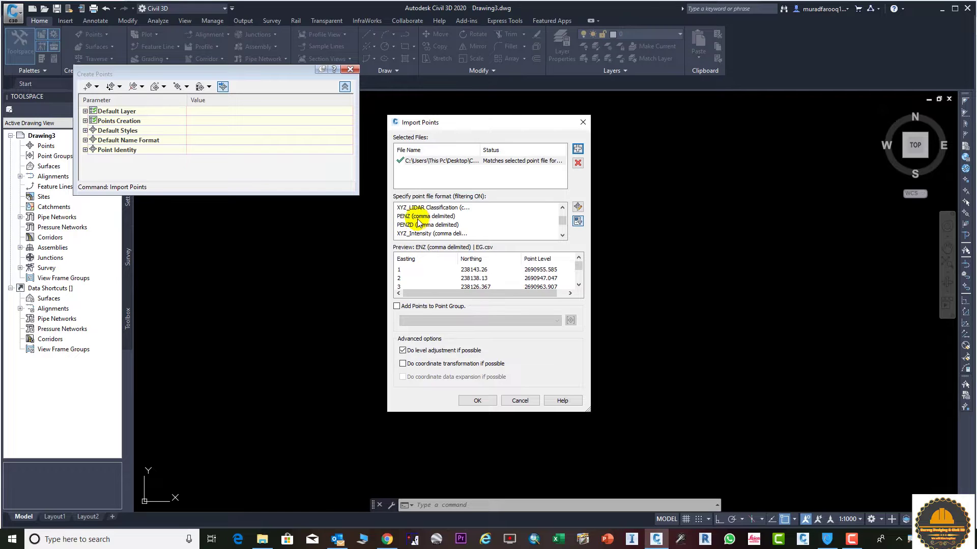
pyautogui.click(414, 218)
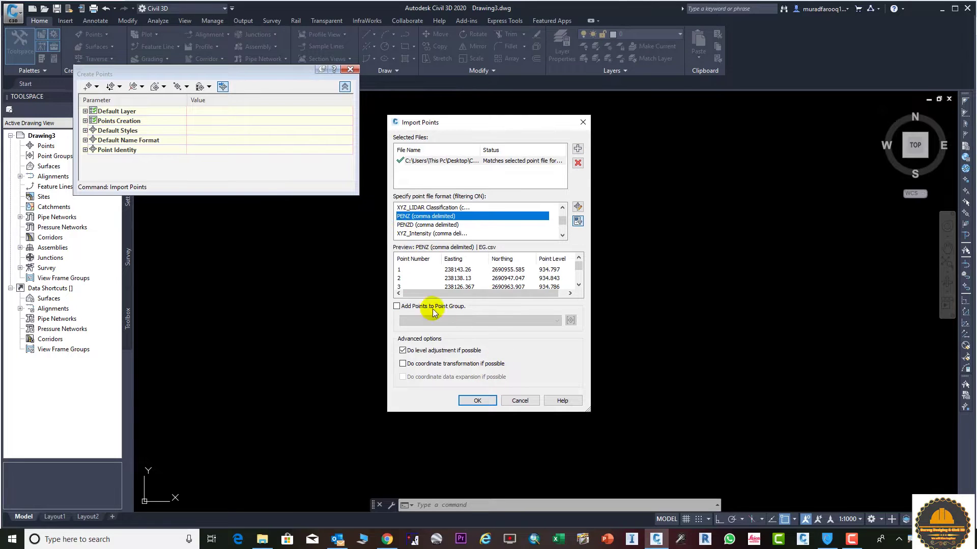
pyautogui.click(416, 307)
pyautogui.click(570, 320)
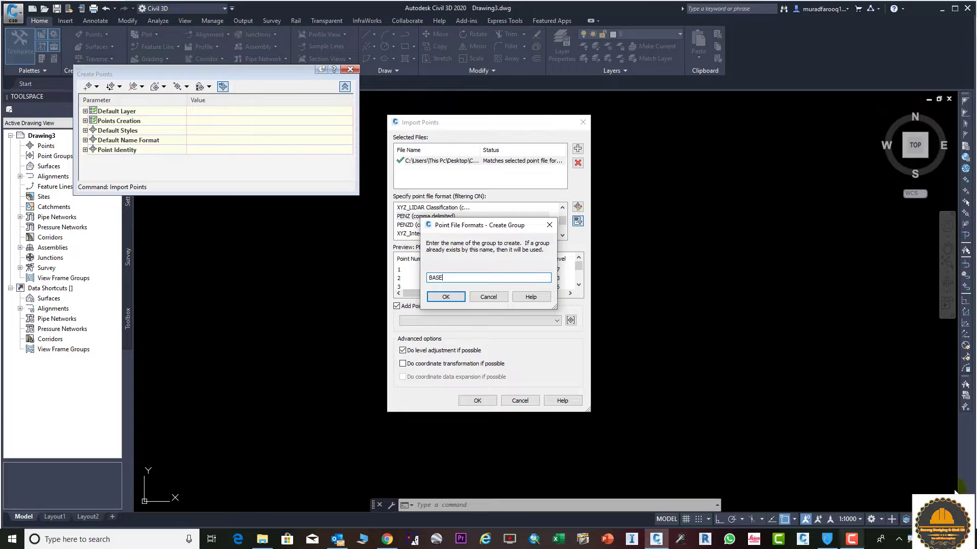
pyautogui.click(446, 296)
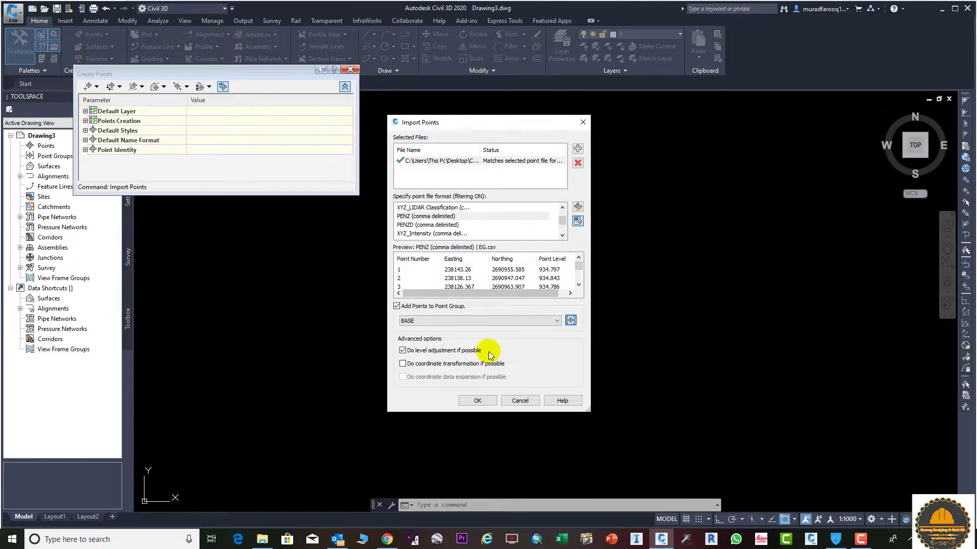
pyautogui.click(478, 400)
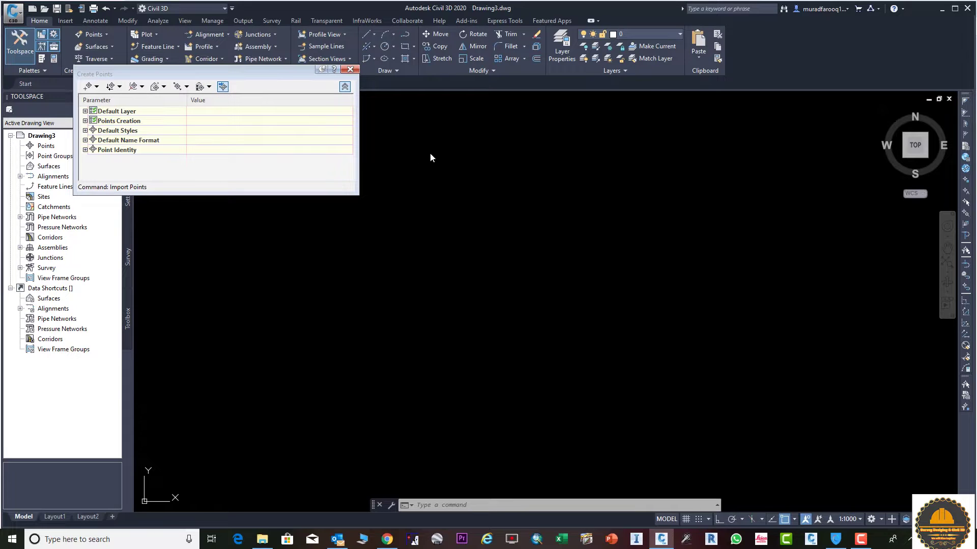
# Step: Import FG.csv as PENZ (comma delimited) points into a new TOP point group, accepting duplicate numbers
pyautogui.click(221, 86)
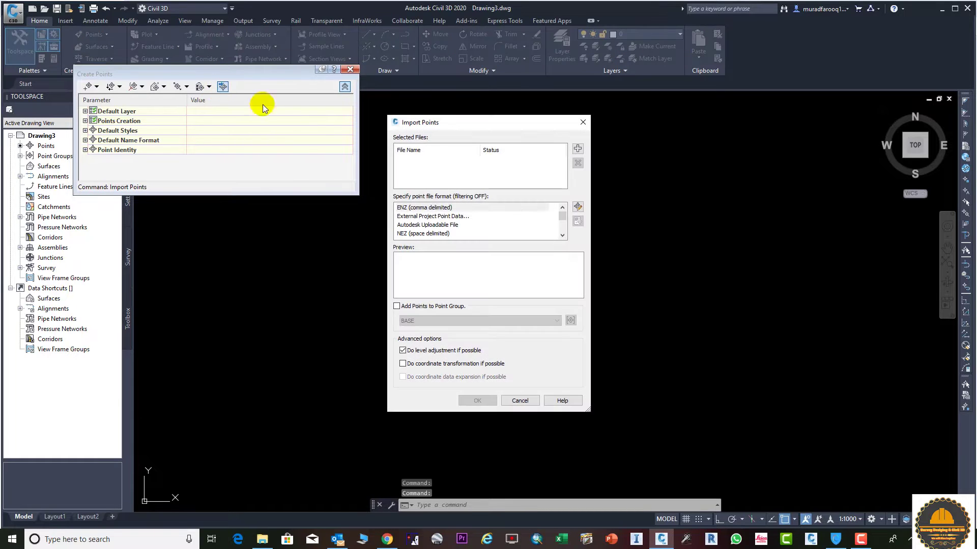
pyautogui.click(578, 148)
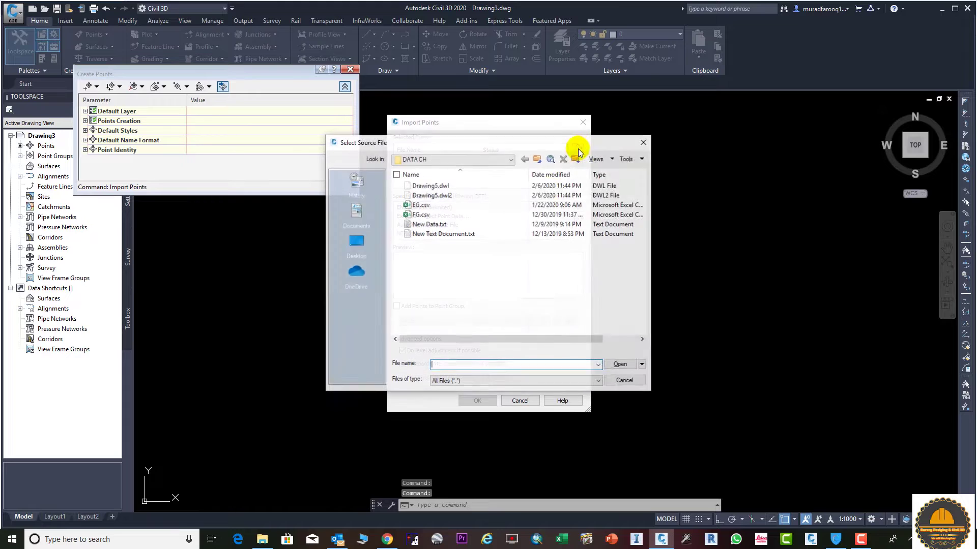
pyautogui.click(436, 214)
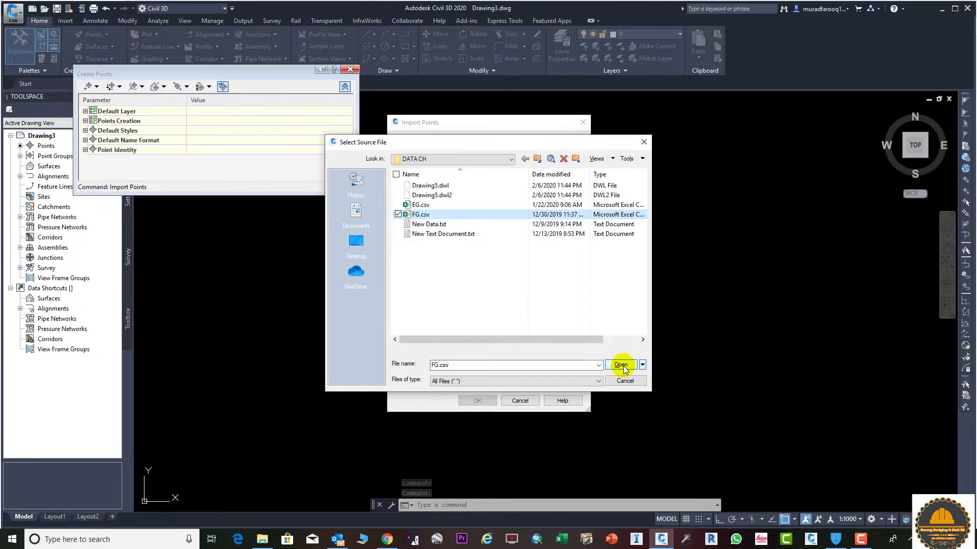
pyautogui.click(622, 365)
pyautogui.scroll(-1, 419, 217)
pyautogui.click(425, 216)
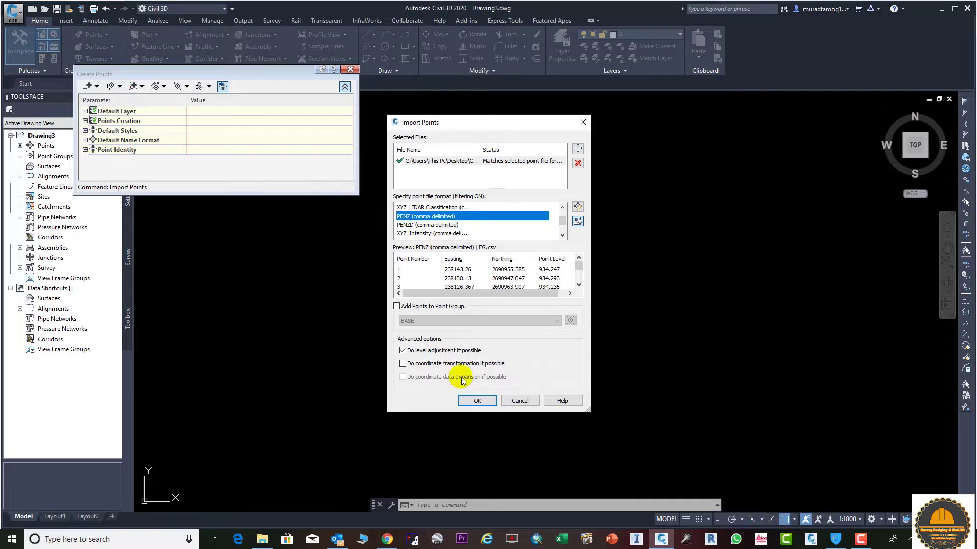
pyautogui.click(420, 307)
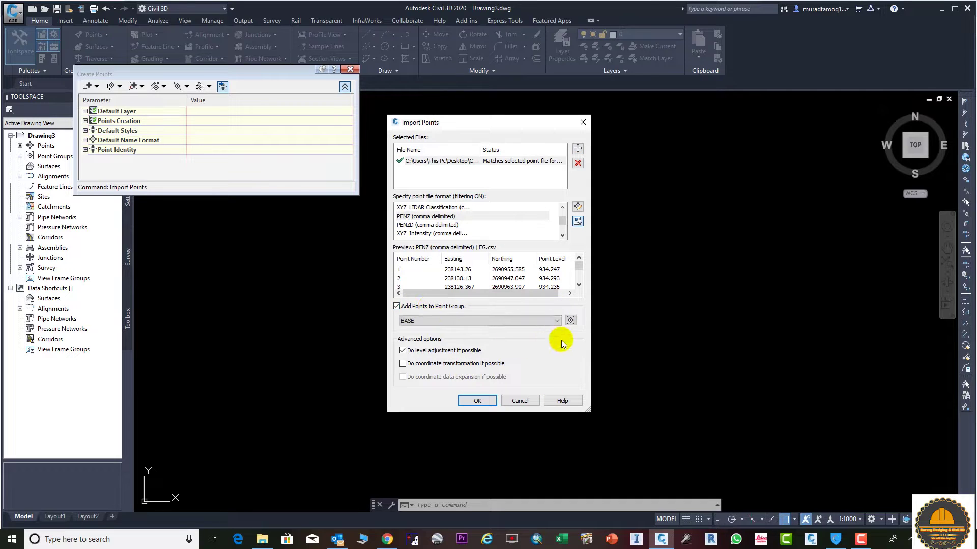
pyautogui.click(570, 321)
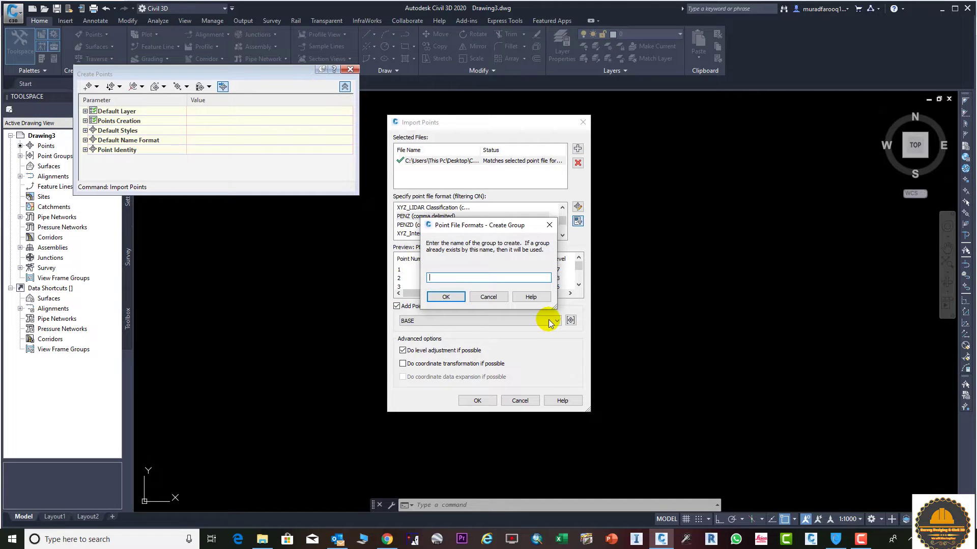
pyautogui.write('TOP')
pyautogui.click(445, 297)
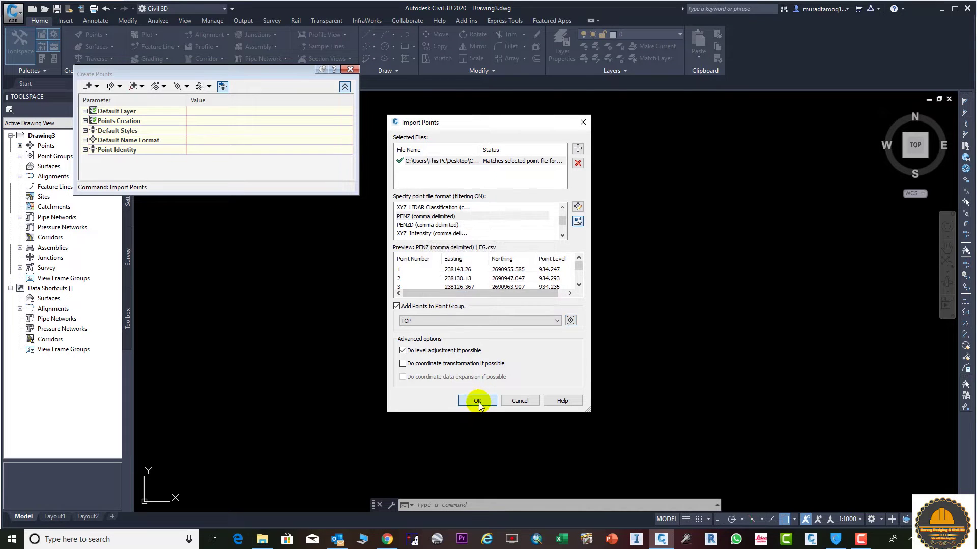
pyautogui.click(477, 401)
pyautogui.click(89, 166)
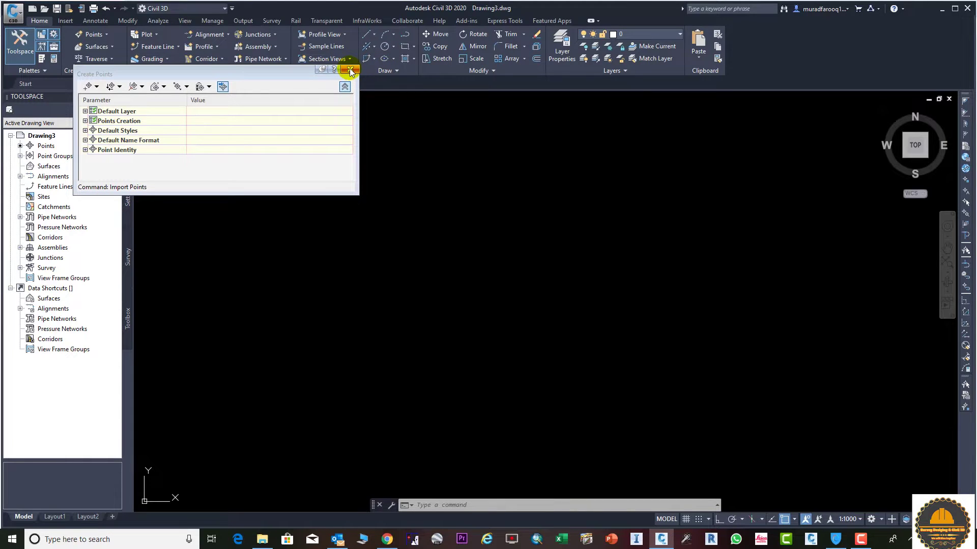
# Step: Close the Import Points dialog and Create Points toolbar, then review the point groups in Prospector
pyautogui.press('Return')
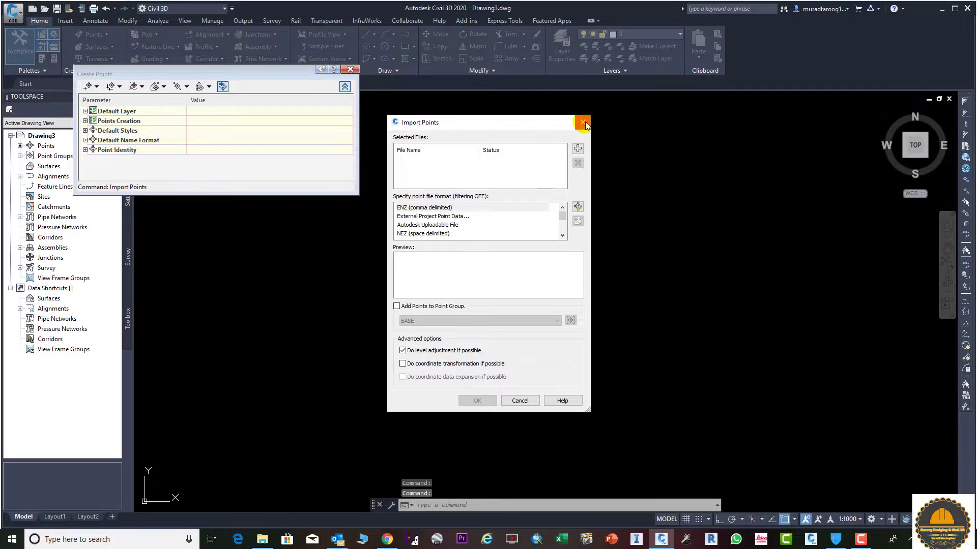
pyautogui.click(583, 122)
pyautogui.click(350, 69)
pyautogui.click(437, 192)
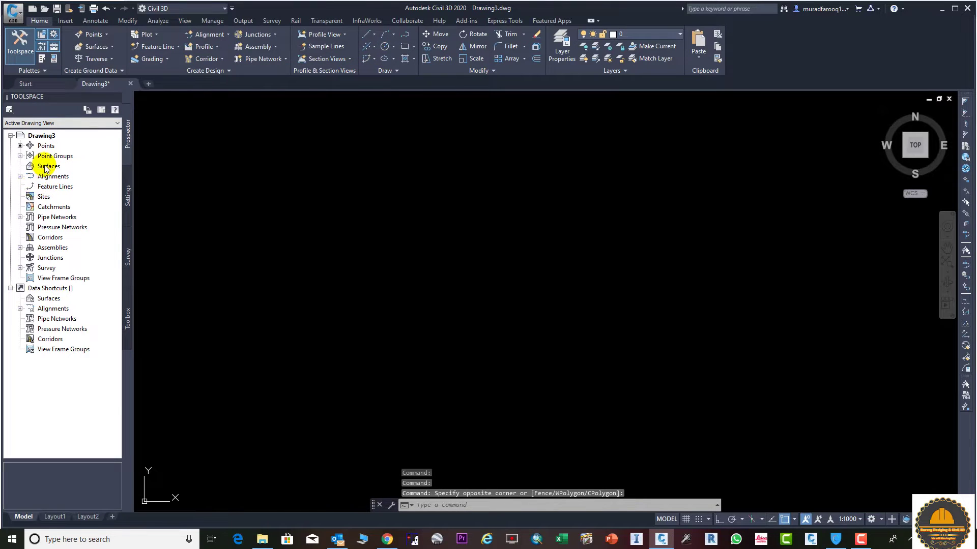
pyautogui.click(20, 156)
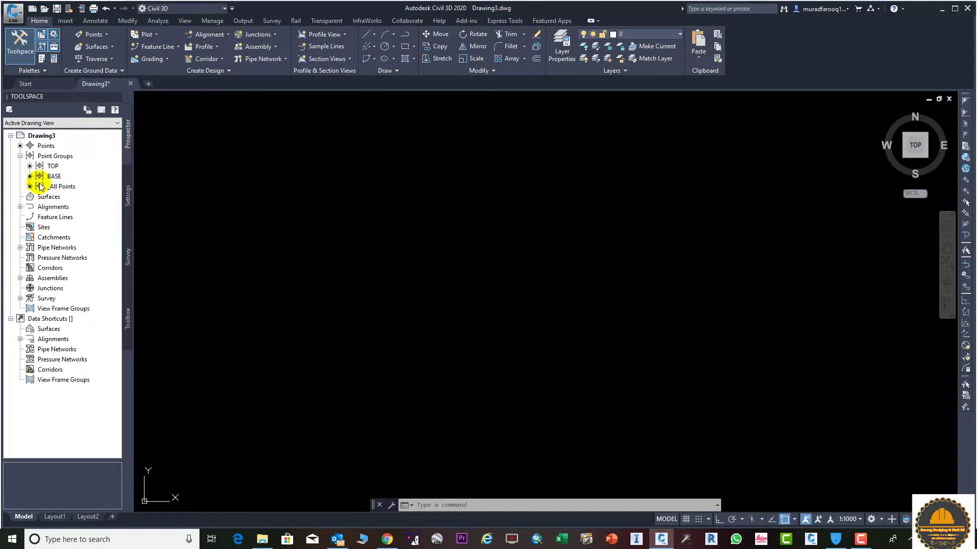
pyautogui.click(20, 156)
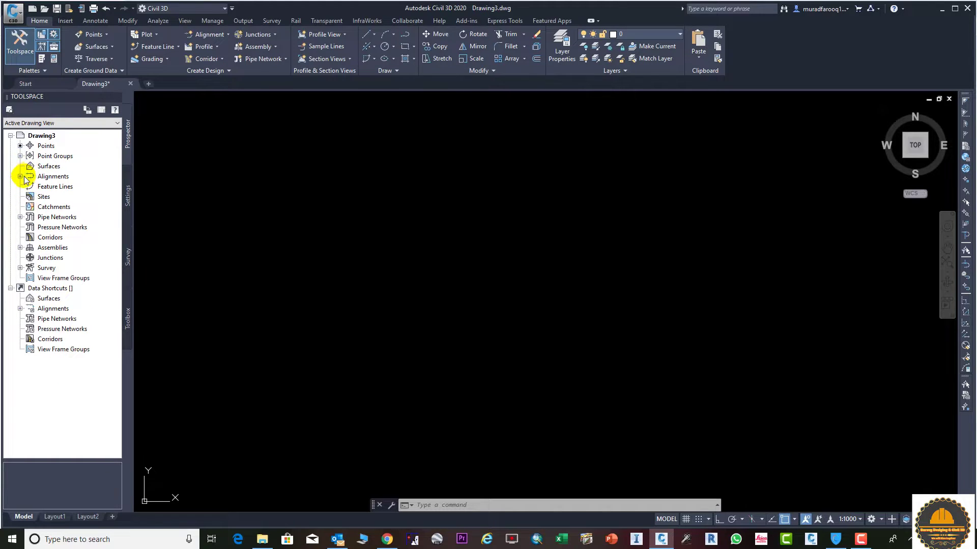
pyautogui.rightClick(43, 167)
# Step: Create a triangulation surface named Base using the Contours 1m and 5m (Design) style
pyautogui.click(74, 173)
pyautogui.click(532, 218)
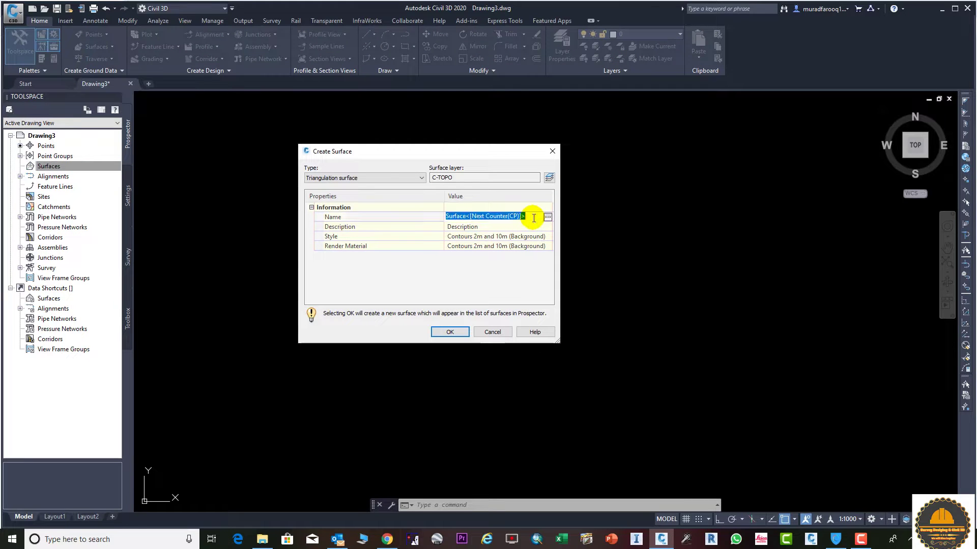
pyautogui.press('BackSpace')
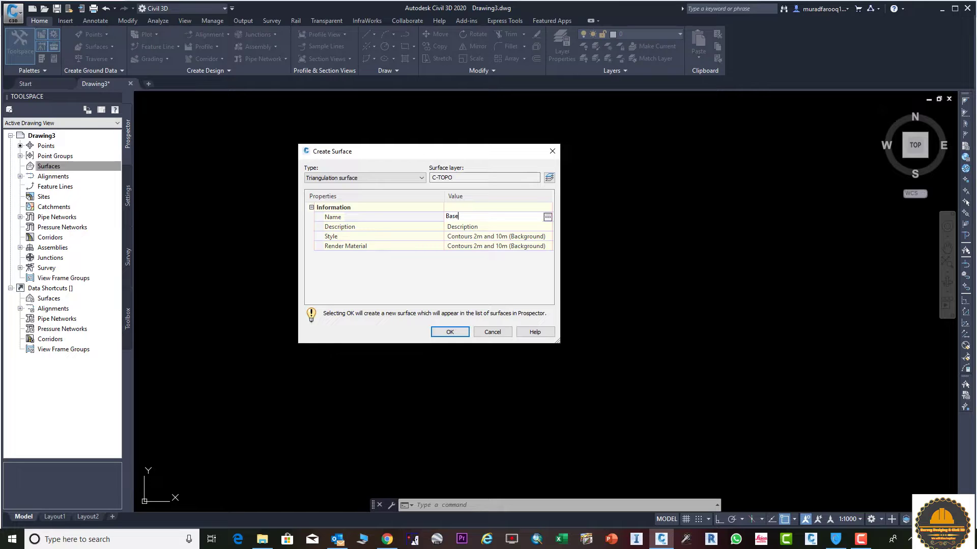
pyautogui.press('Return')
pyautogui.click(545, 247)
pyautogui.click(547, 237)
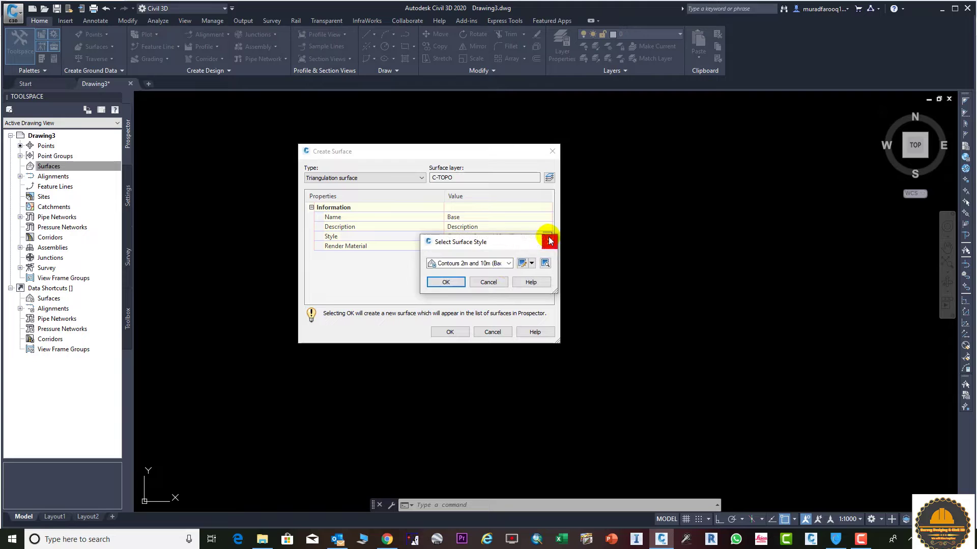
pyautogui.click(508, 263)
pyautogui.click(503, 298)
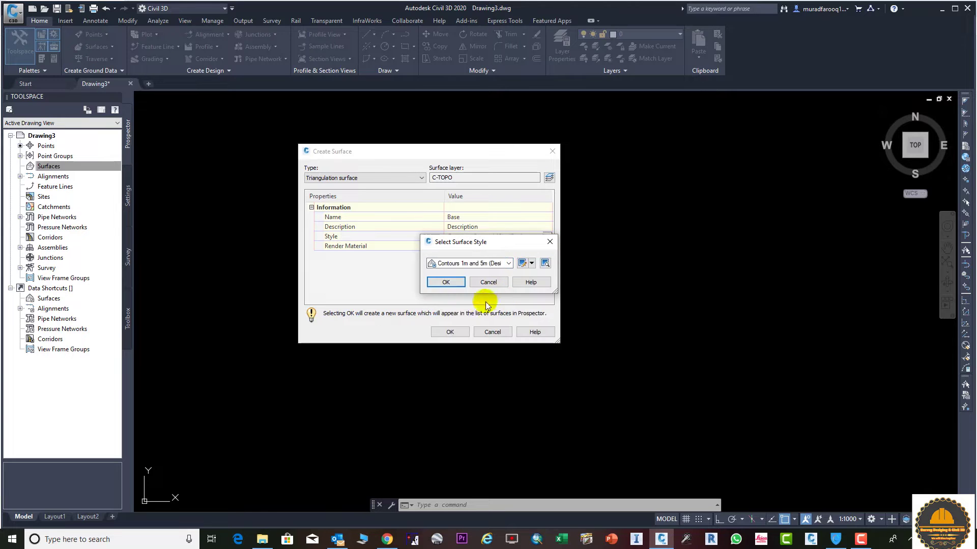
pyautogui.click(438, 284)
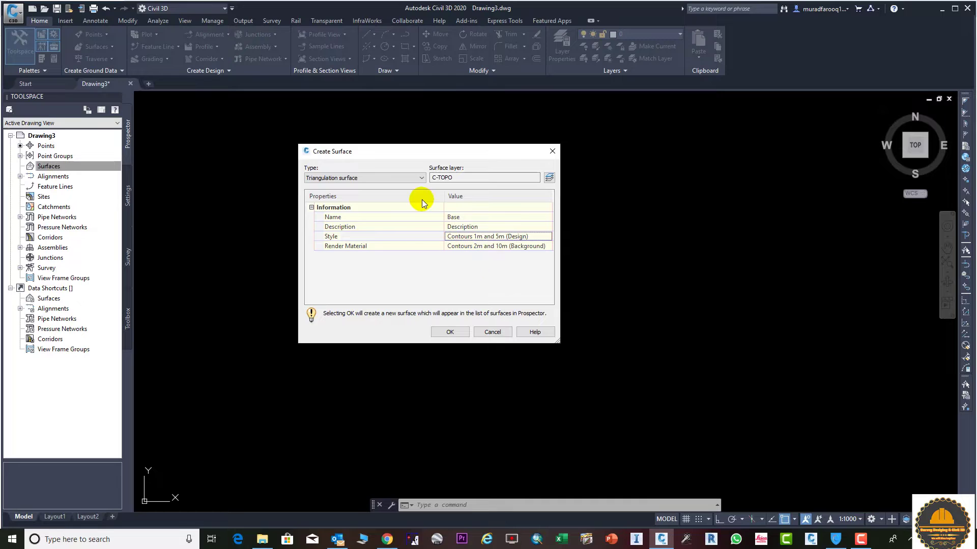
pyautogui.click(456, 333)
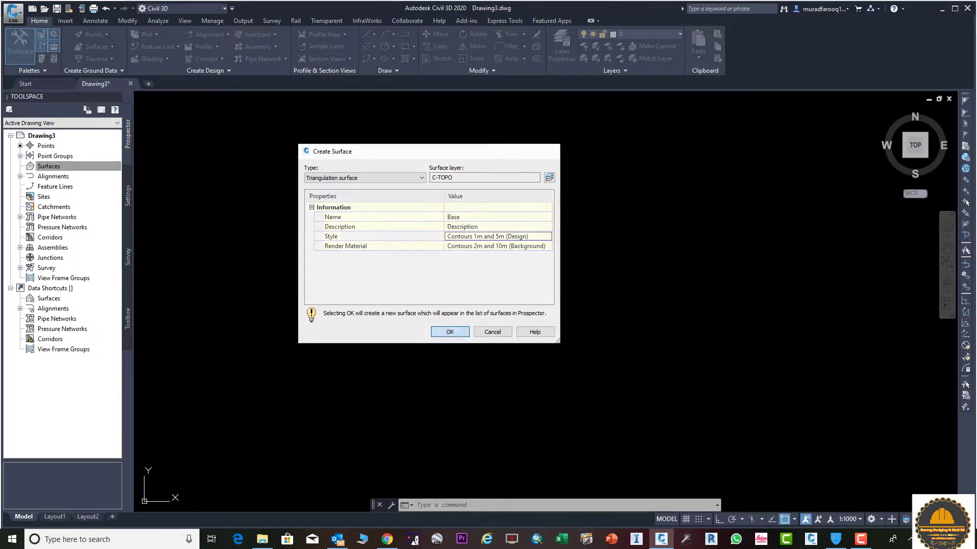
# Step: Create a second triangulation surface named TOP
pyautogui.rightClick(62, 166)
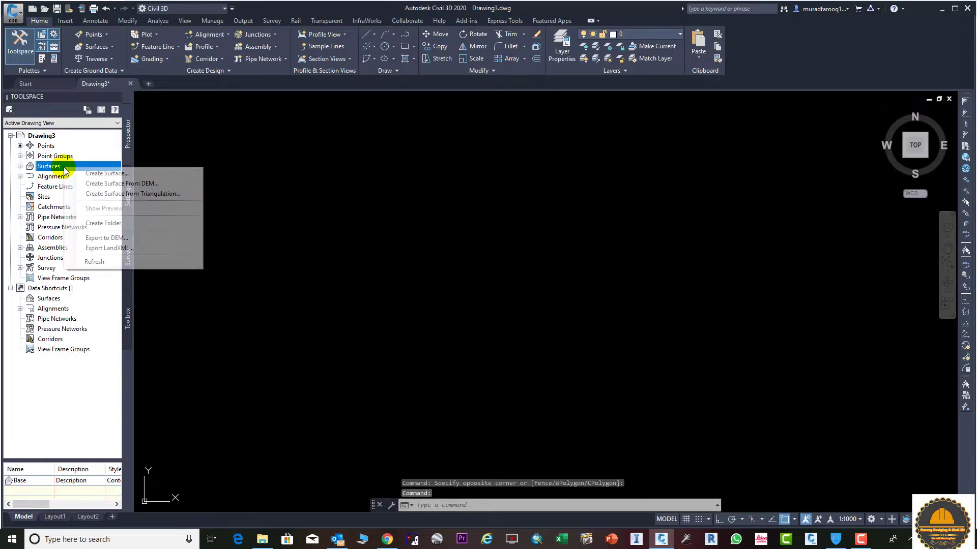
pyautogui.click(81, 172)
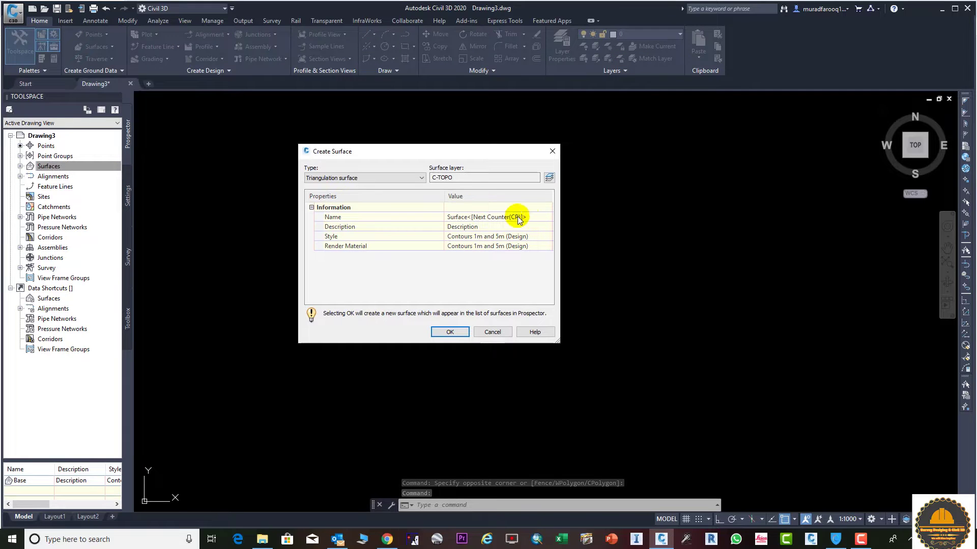
pyautogui.click(523, 216)
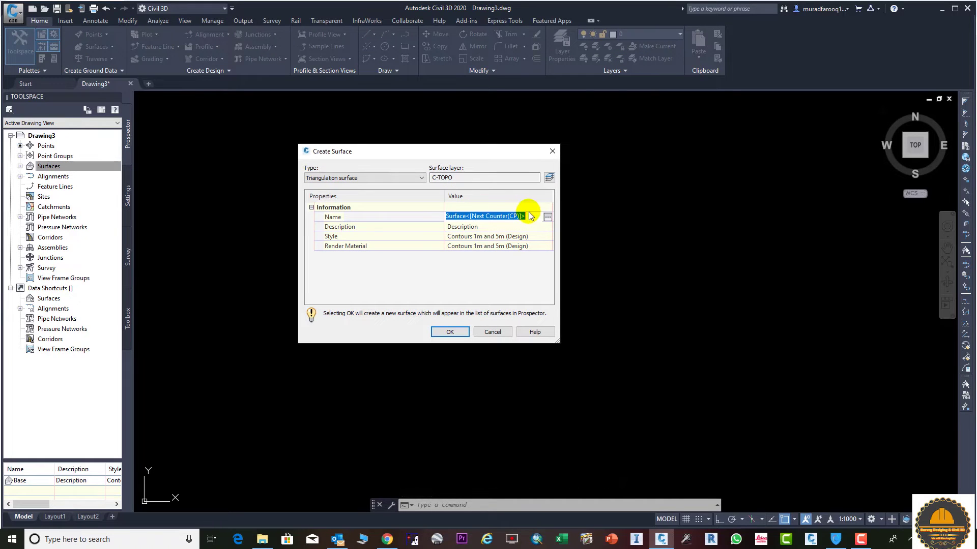
pyautogui.write('TOP')
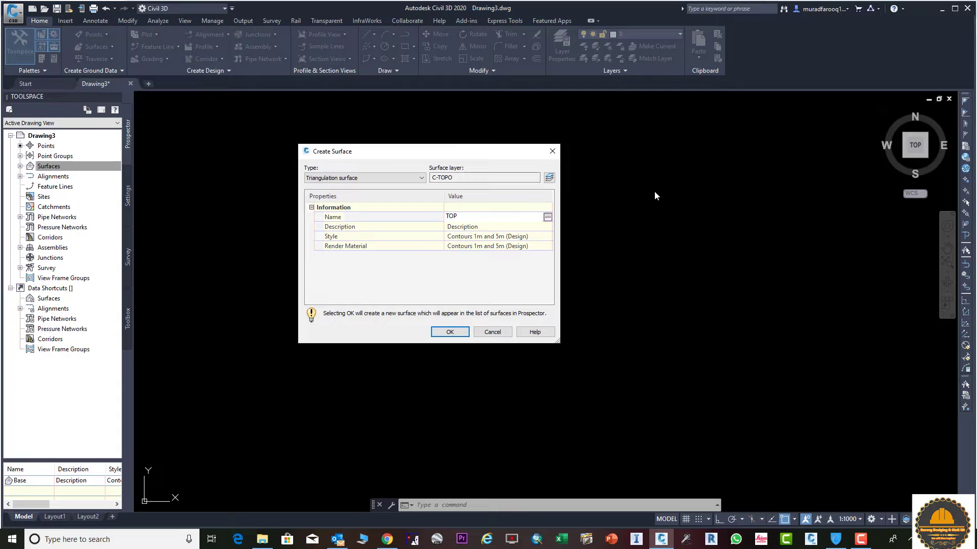
pyautogui.click(450, 331)
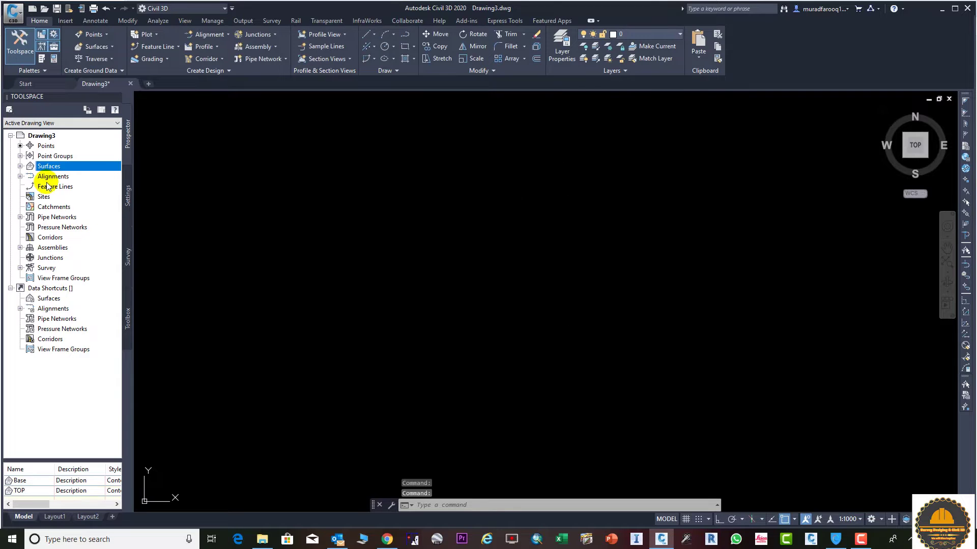
# Step: Zoom to extents and expand the Base surface's Definition in Prospector
pyautogui.click(20, 166)
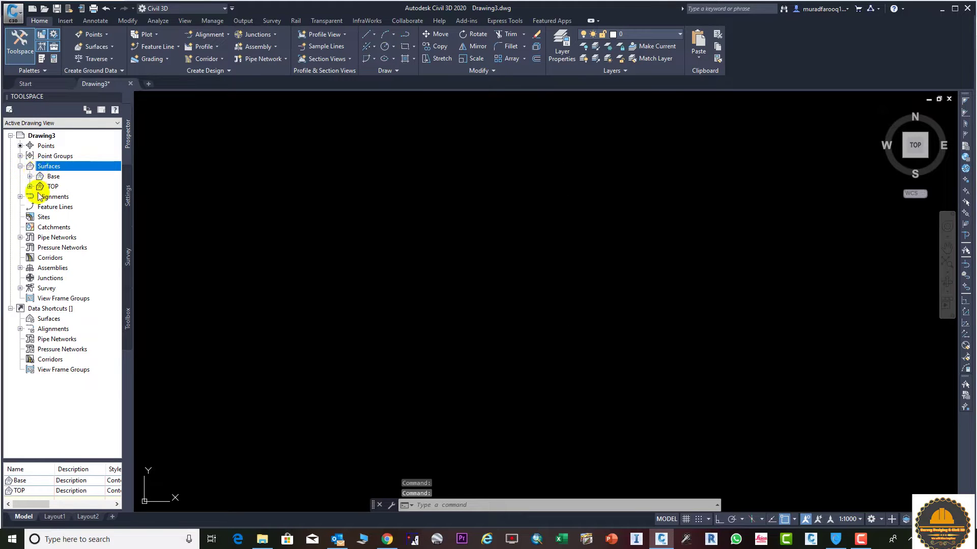
pyautogui.write('z')
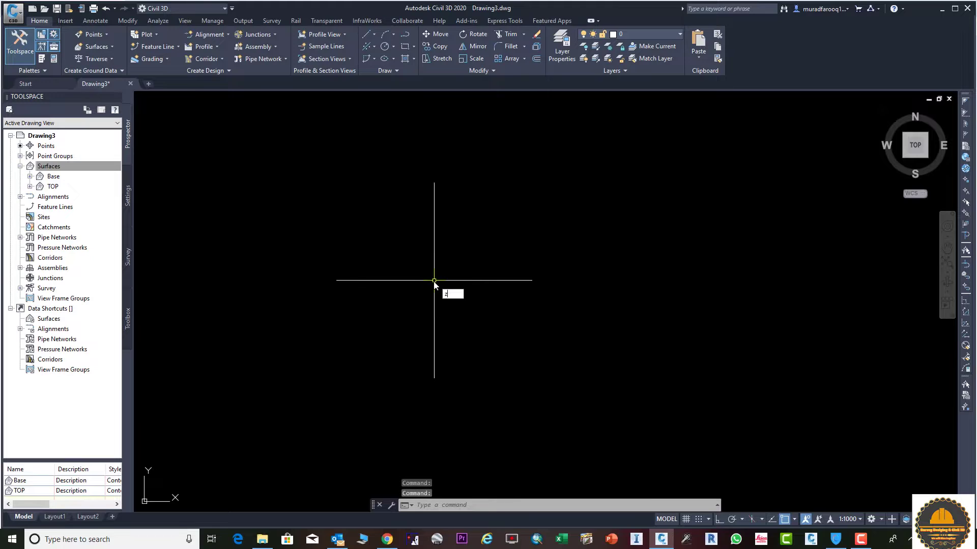
pyautogui.press('Return')
pyautogui.write('e')
pyautogui.press('Return')
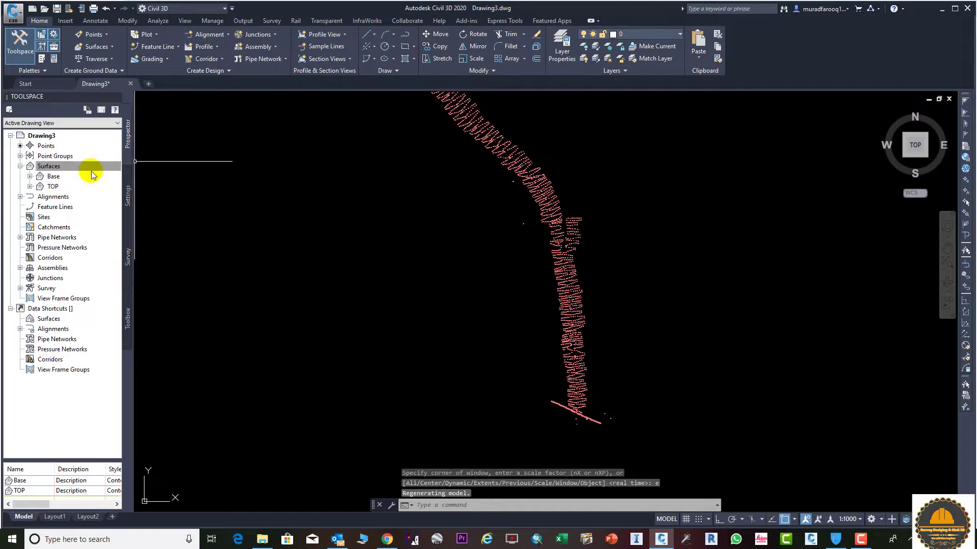
pyautogui.click(49, 167)
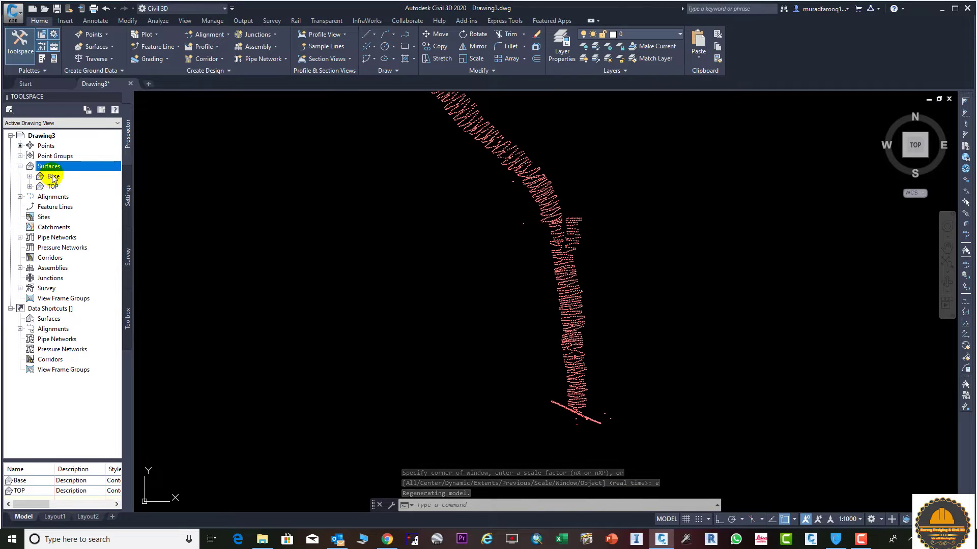
pyautogui.click(30, 176)
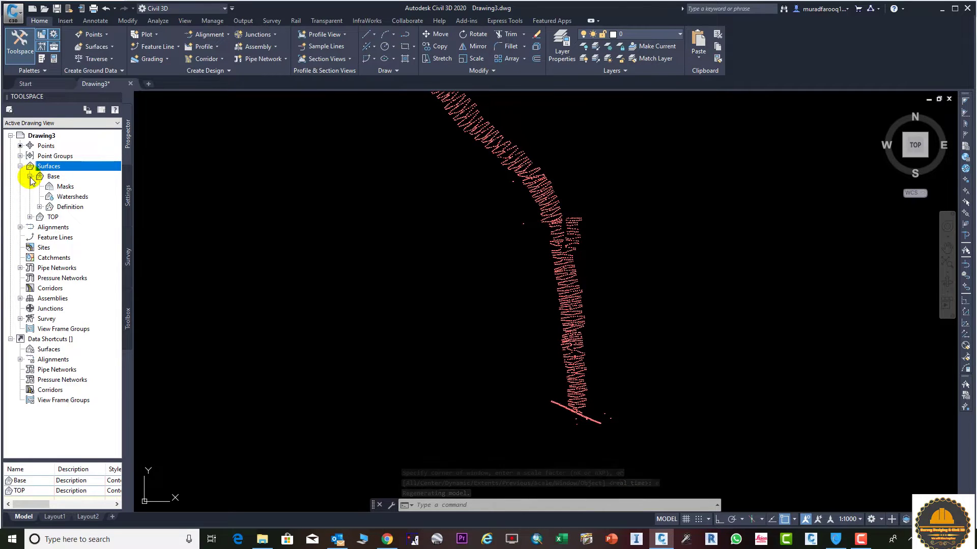
pyautogui.click(40, 207)
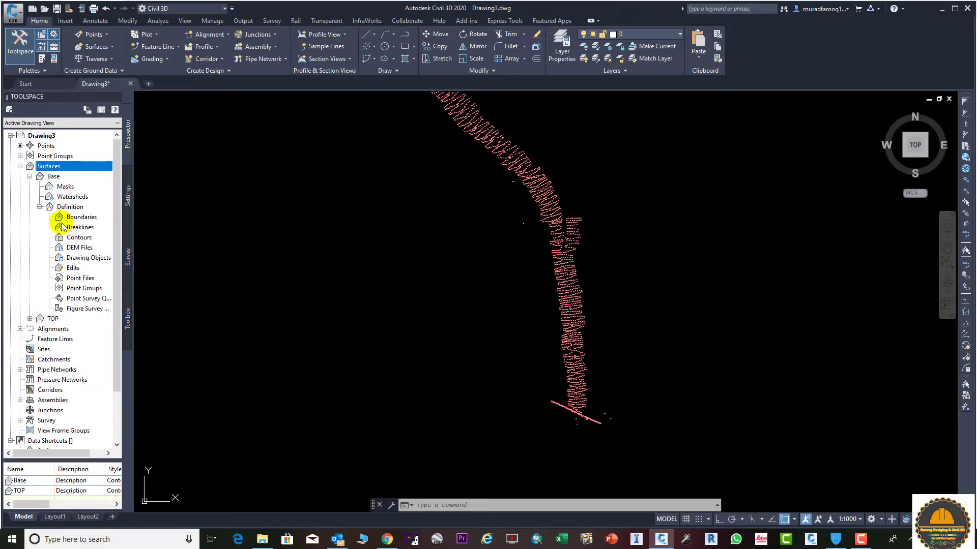
# Step: Add the BASE point group to the Base surface definition
pyautogui.rightClick(84, 289)
pyautogui.click(104, 293)
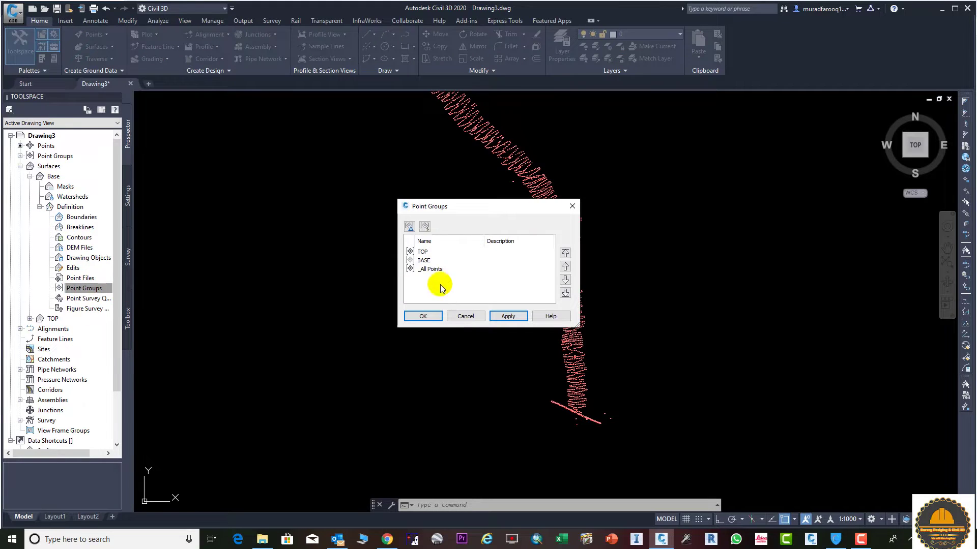
pyautogui.click(421, 260)
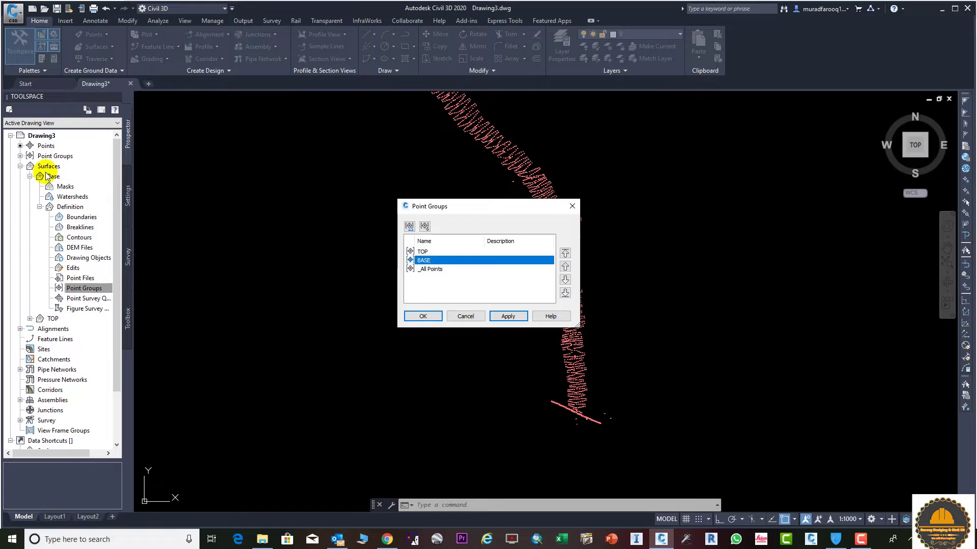
pyautogui.click(509, 316)
pyautogui.click(417, 318)
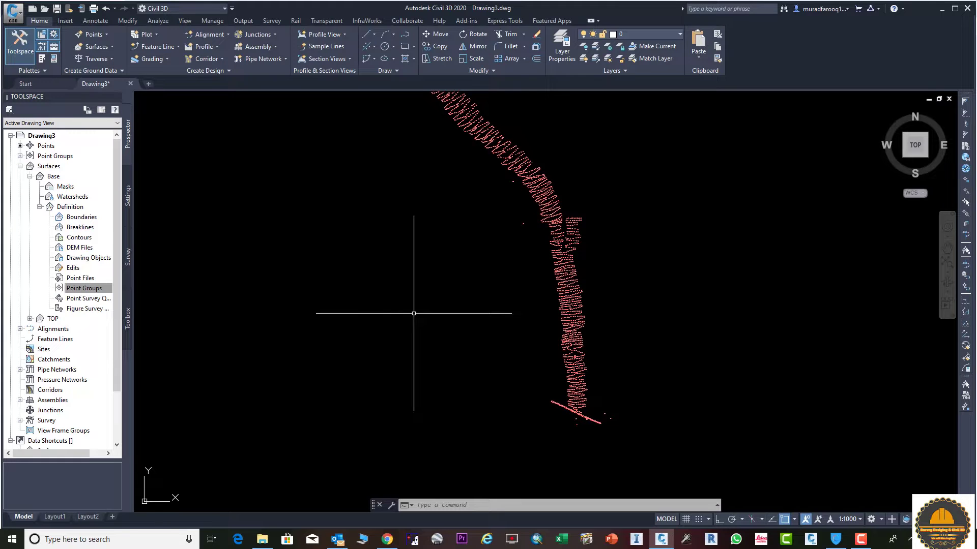
pyautogui.click(80, 288)
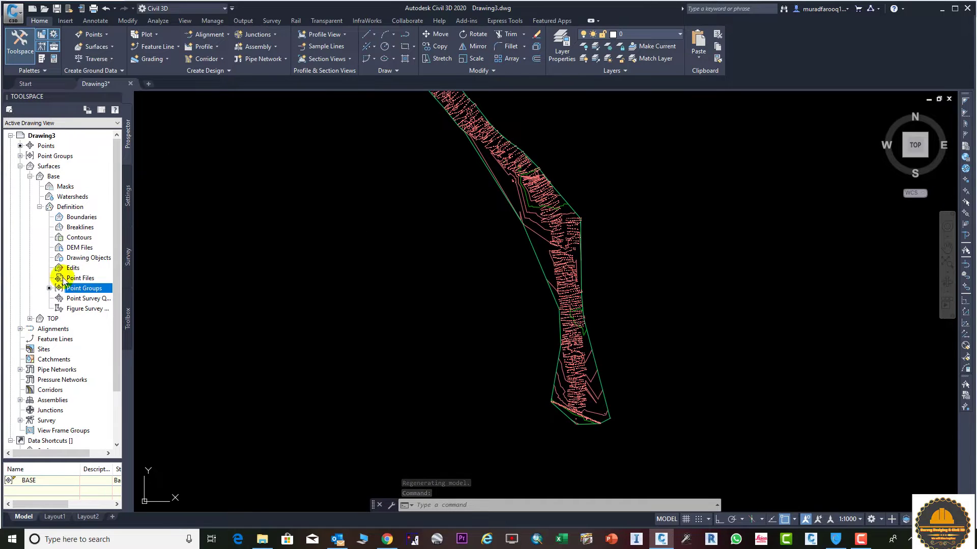
# Step: Expand the TOP surface's Definition and bring up its Point Groups options
pyautogui.click(30, 176)
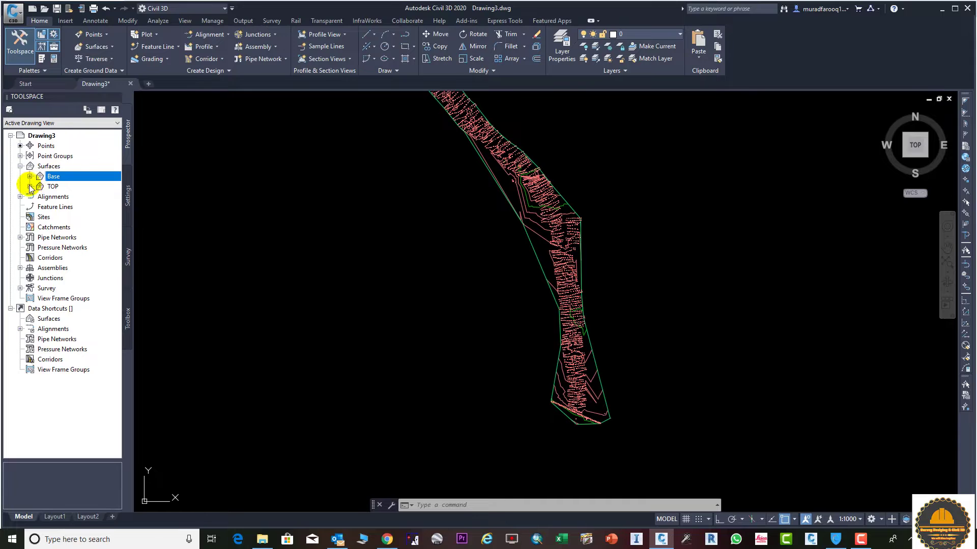
pyautogui.click(30, 187)
pyautogui.click(40, 218)
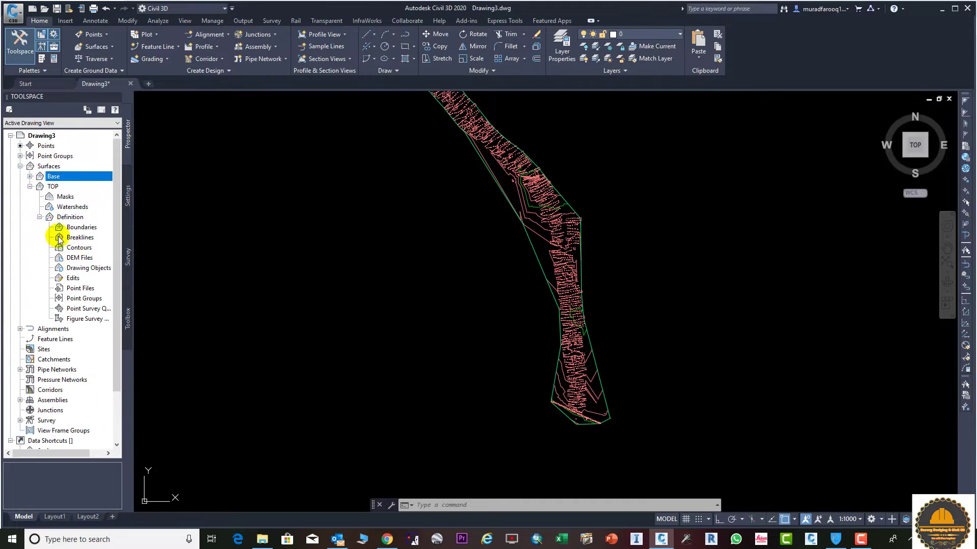
pyautogui.rightClick(90, 302)
# Step: Add the TOP point group to the TOP surface definition
pyautogui.click(107, 307)
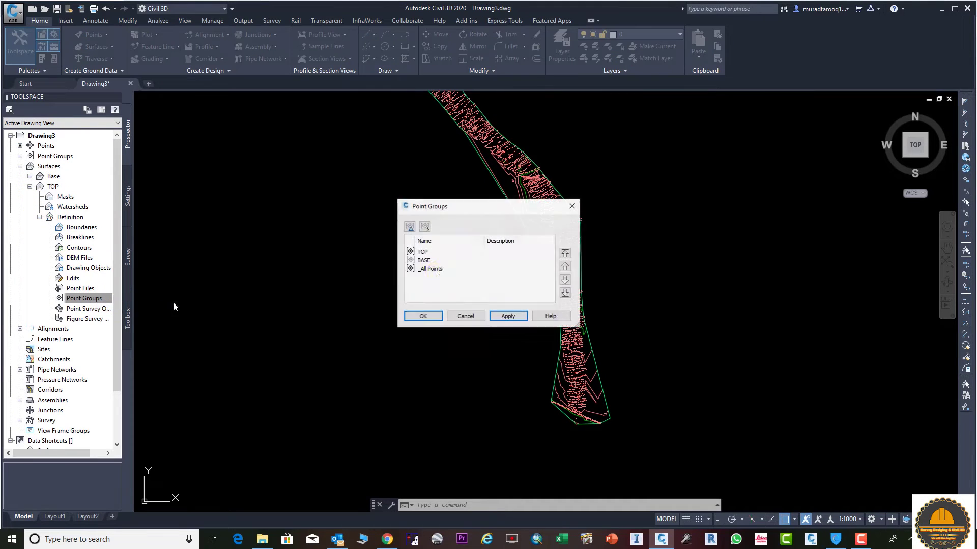
pyautogui.click(423, 251)
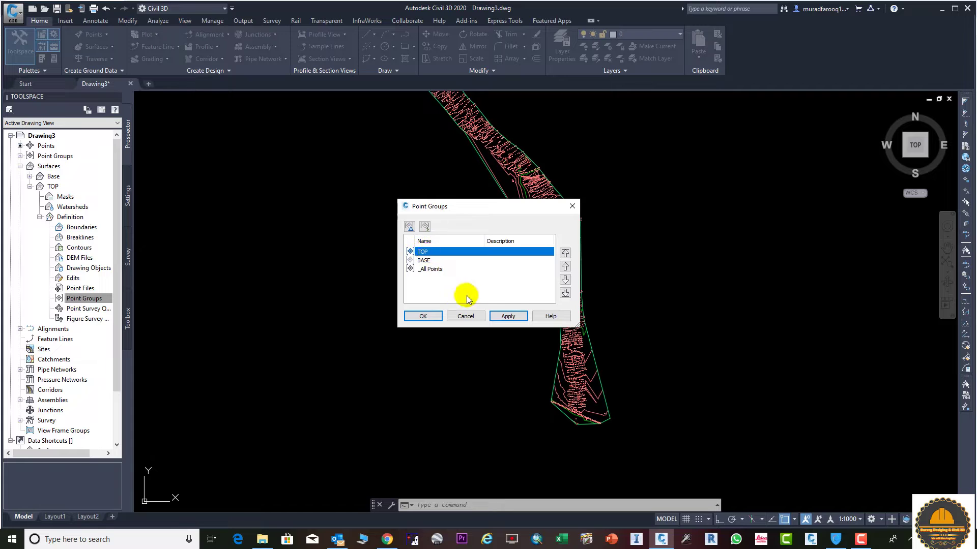
pyautogui.click(510, 317)
pyautogui.click(423, 317)
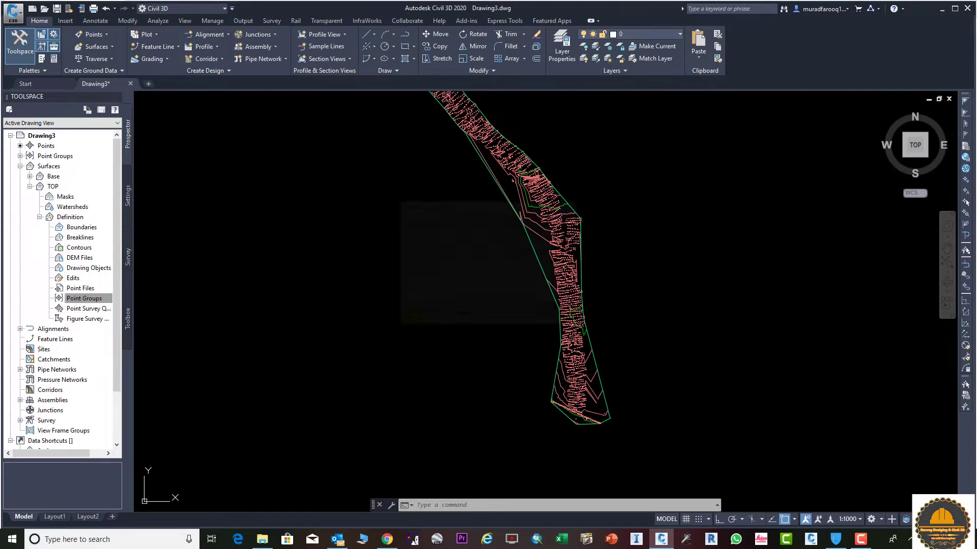
pyautogui.scroll(5, 554, 249)
pyautogui.scroll(-6, 560, 223)
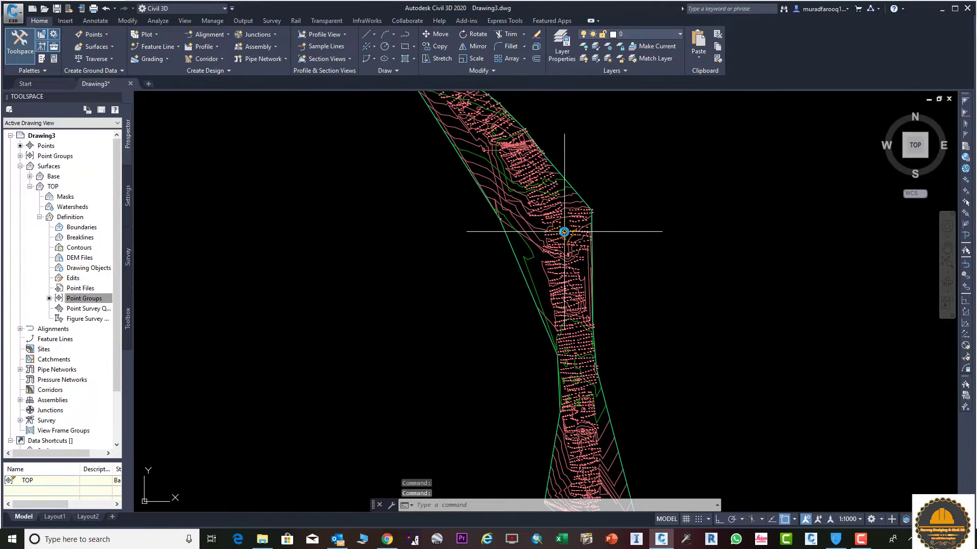
pyautogui.click(39, 217)
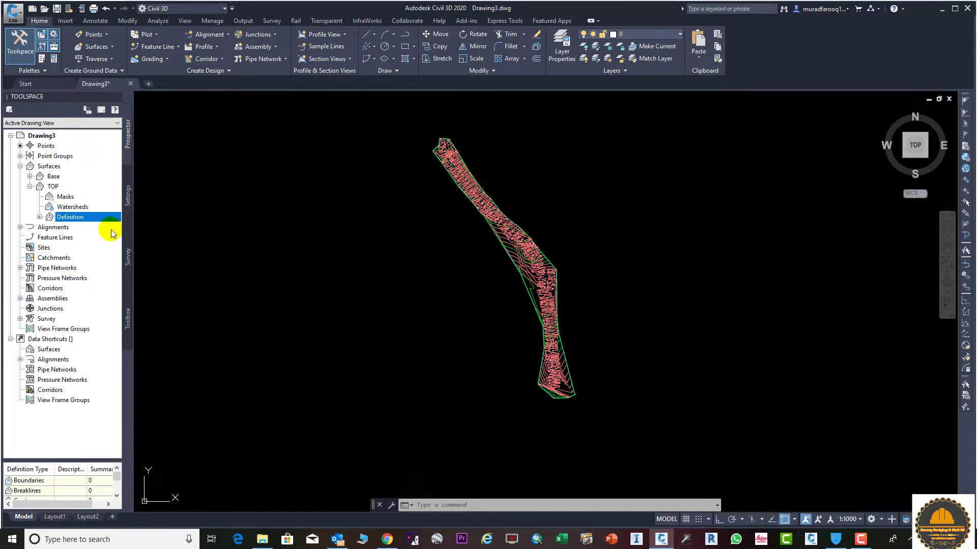
# Step: Open the Properties of the _All Points point group
pyautogui.click(20, 156)
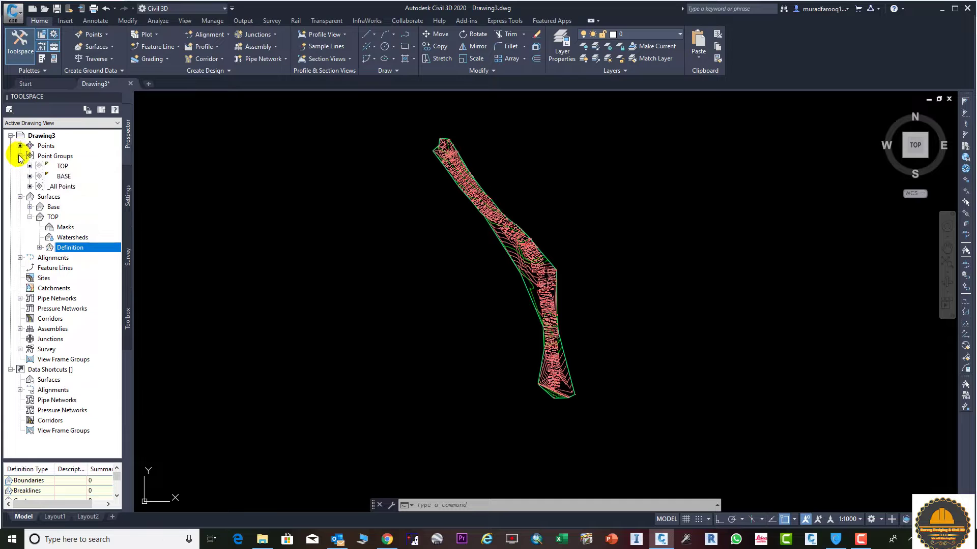
pyautogui.click(57, 188)
pyautogui.rightClick(57, 189)
pyautogui.click(87, 194)
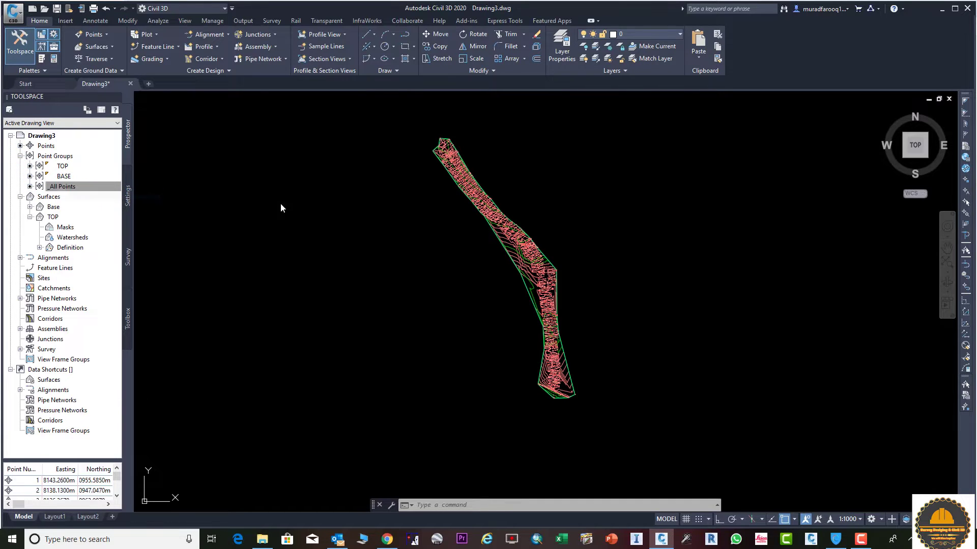
# Step: Set the _All Points point style to <none>, keeping the label style <none>
pyautogui.click(431, 296)
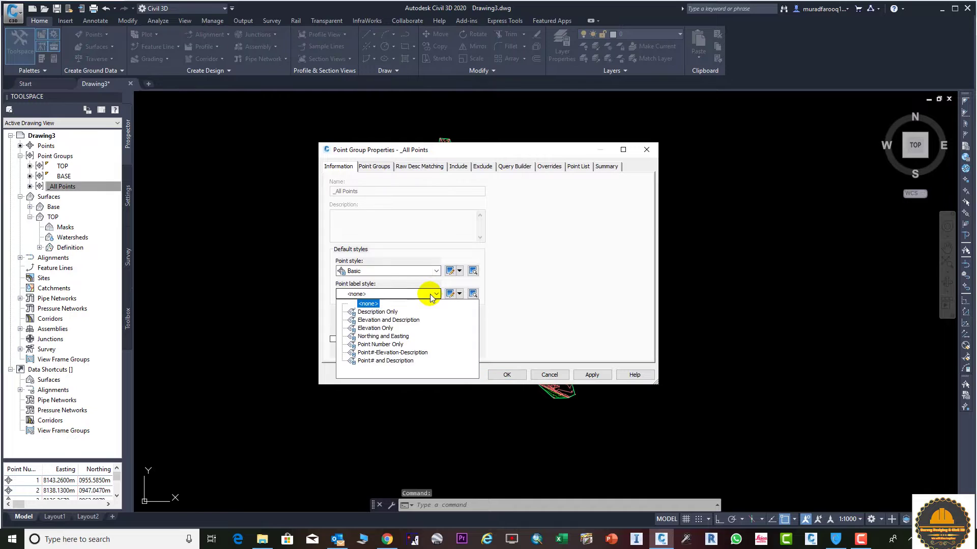
pyautogui.click(430, 296)
pyautogui.click(435, 271)
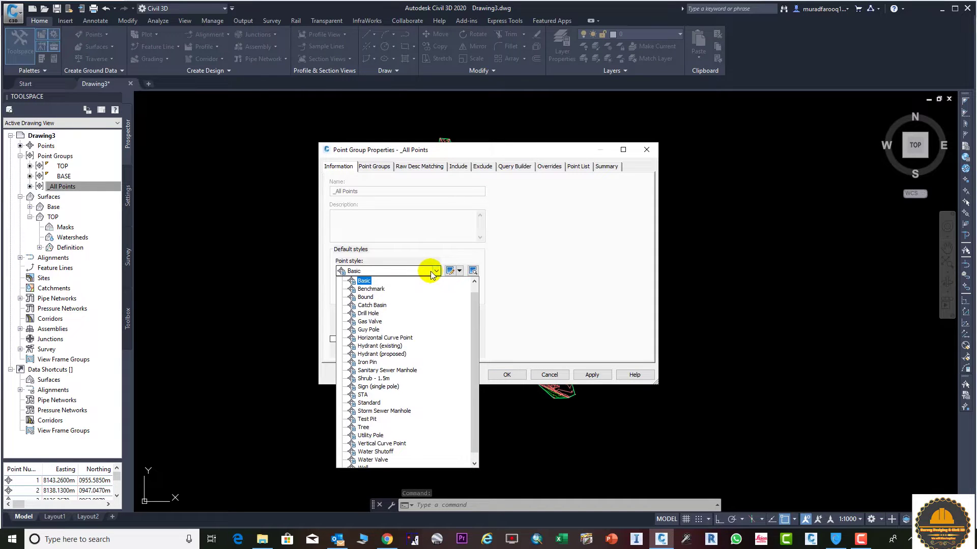
pyautogui.click(368, 281)
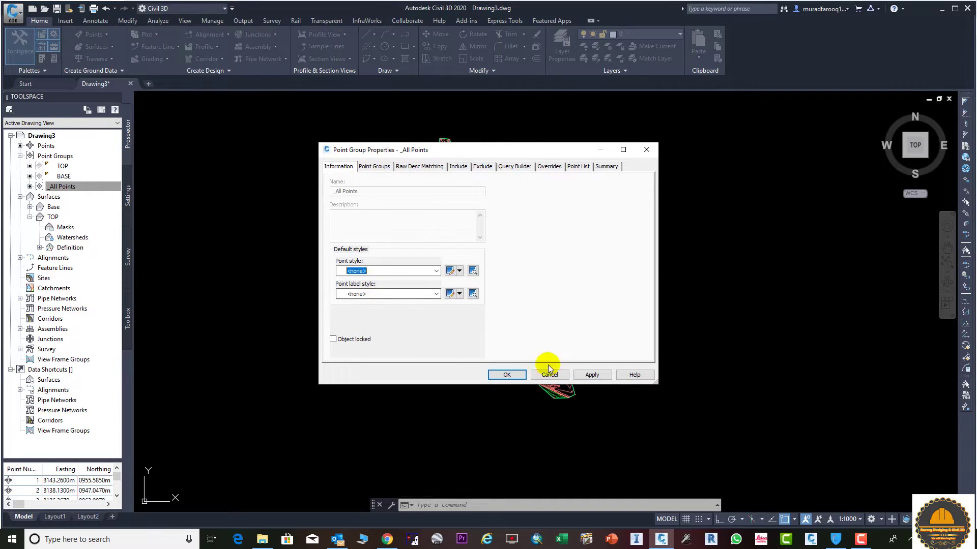
pyautogui.click(507, 375)
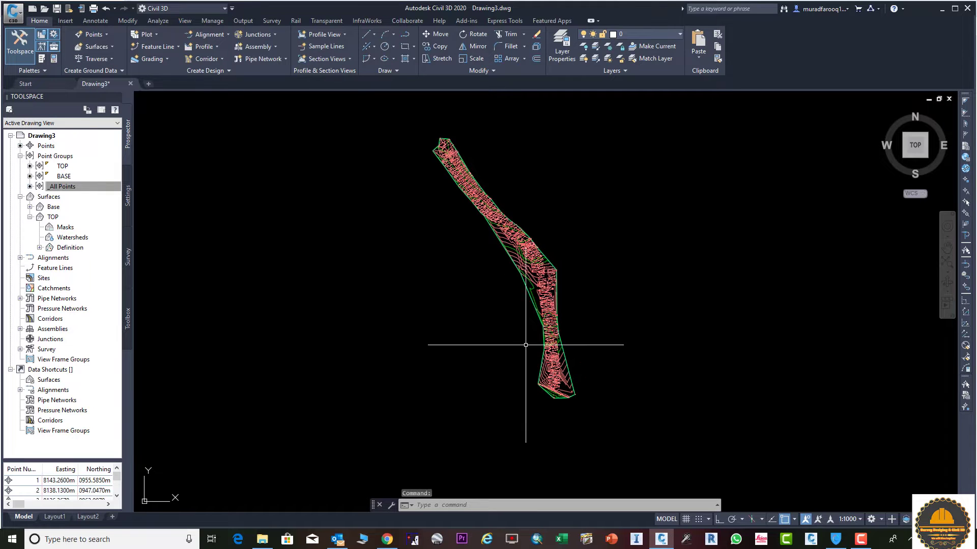
# Step: Collapse Point Groups, pan the surface strip into view and start a selection window
pyautogui.scroll(-5, 546, 290)
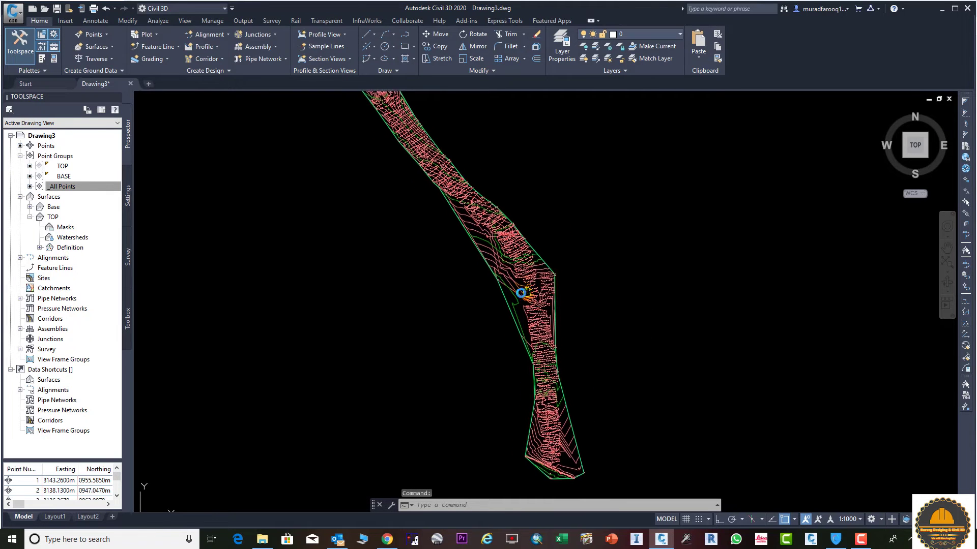
pyautogui.moveTo(483, 279); pyautogui.dragTo(438, 255, button='middle')
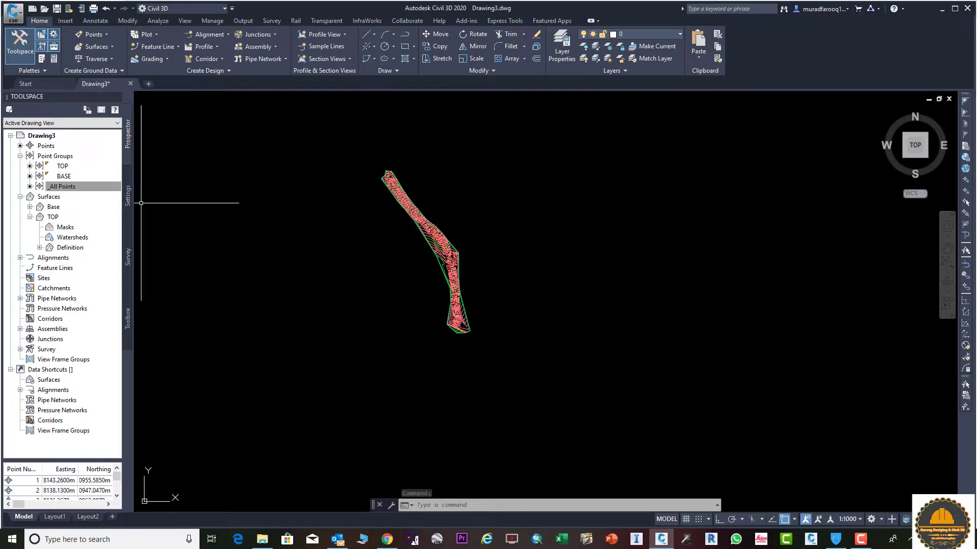
pyautogui.click(35, 187)
pyautogui.click(21, 156)
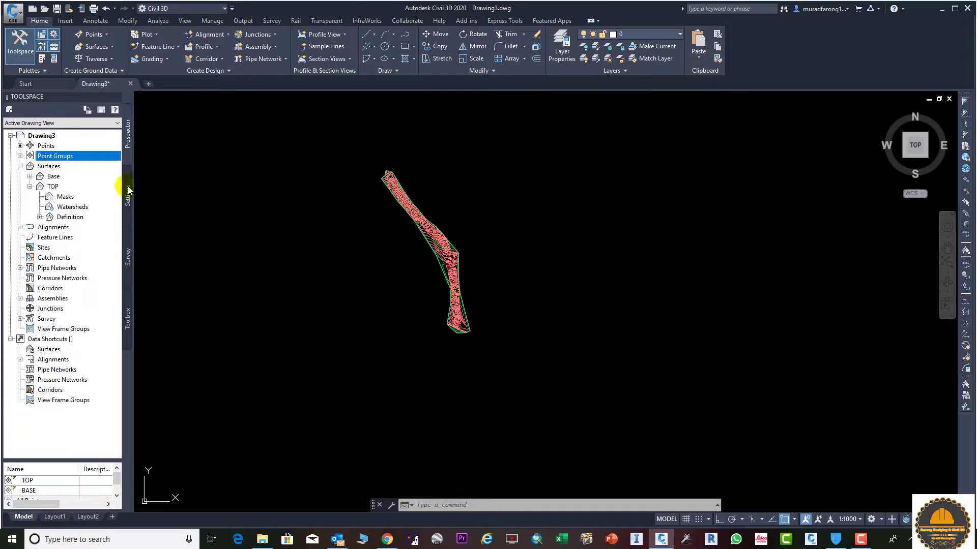
pyautogui.moveTo(385, 210); pyautogui.dragTo(334, 209, button='middle')
pyautogui.scroll(5, 305, 214)
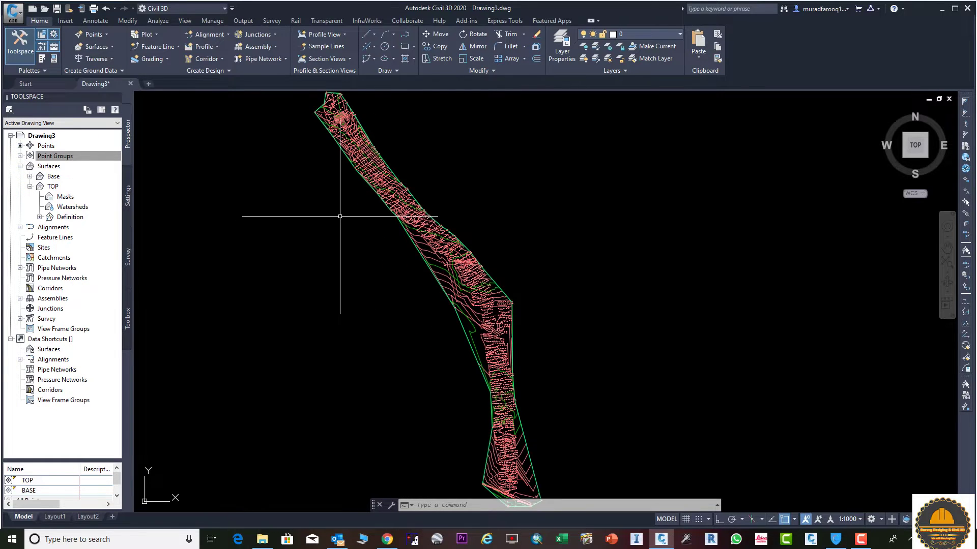
pyautogui.scroll(-6, 582, 289)
pyautogui.click(591, 331)
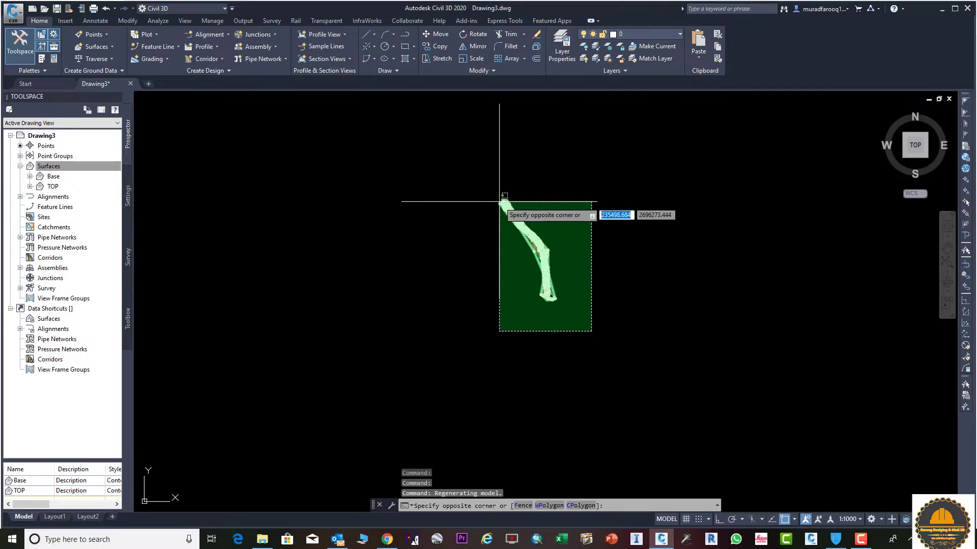
# Step: Window-select the surfaces and open them in the Object Viewer
pyautogui.click(483, 194)
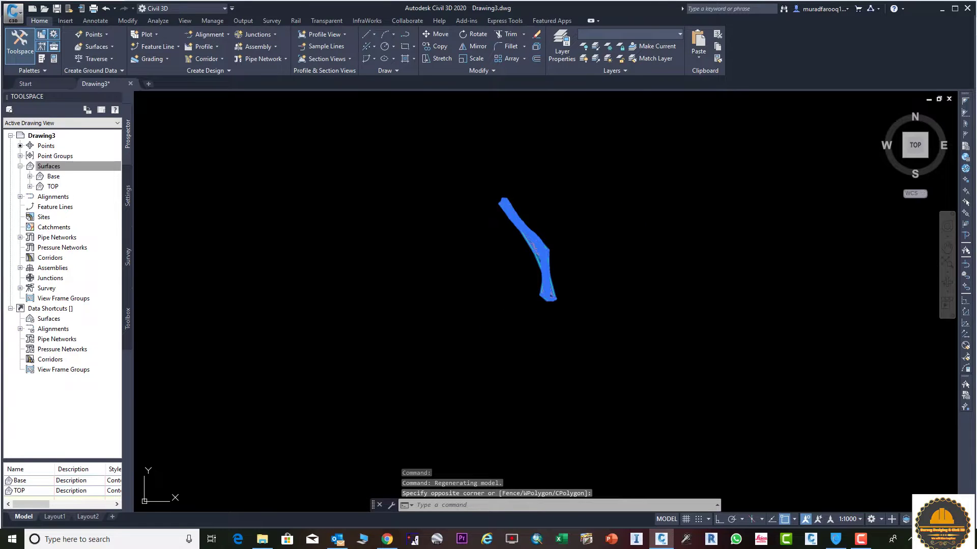
pyautogui.rightClick(542, 250)
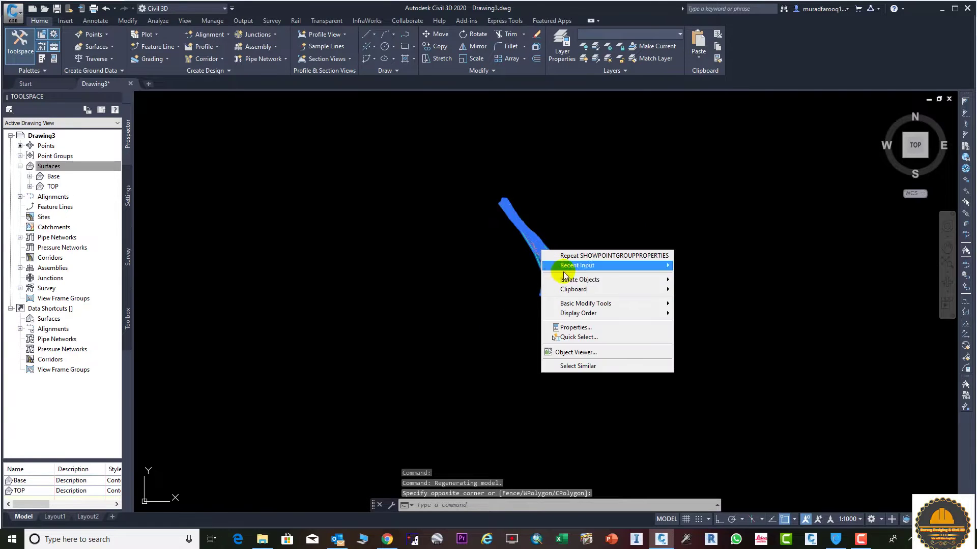
pyautogui.click(588, 353)
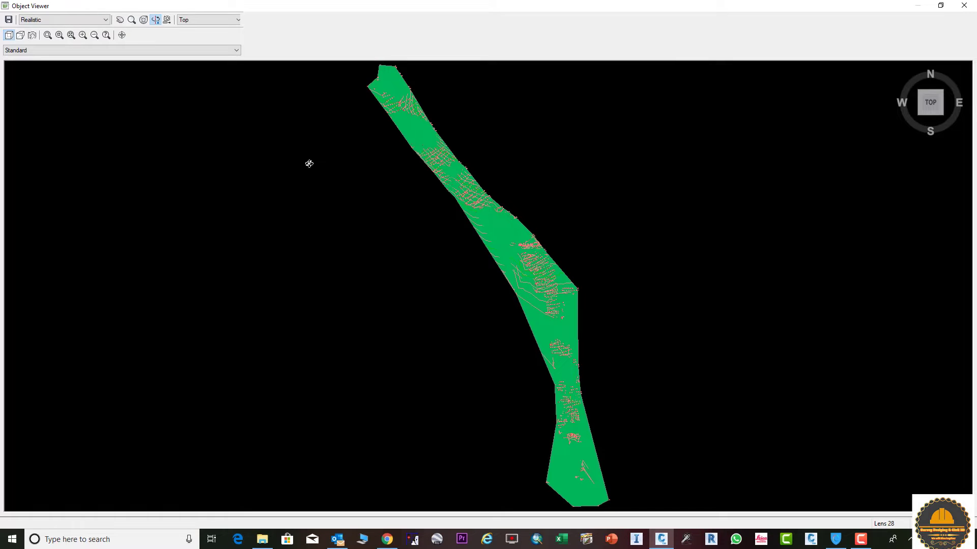
# Step: View the surfaces from the Front in Realistic style, orbit around them, then close the viewer
pyautogui.click(105, 22)
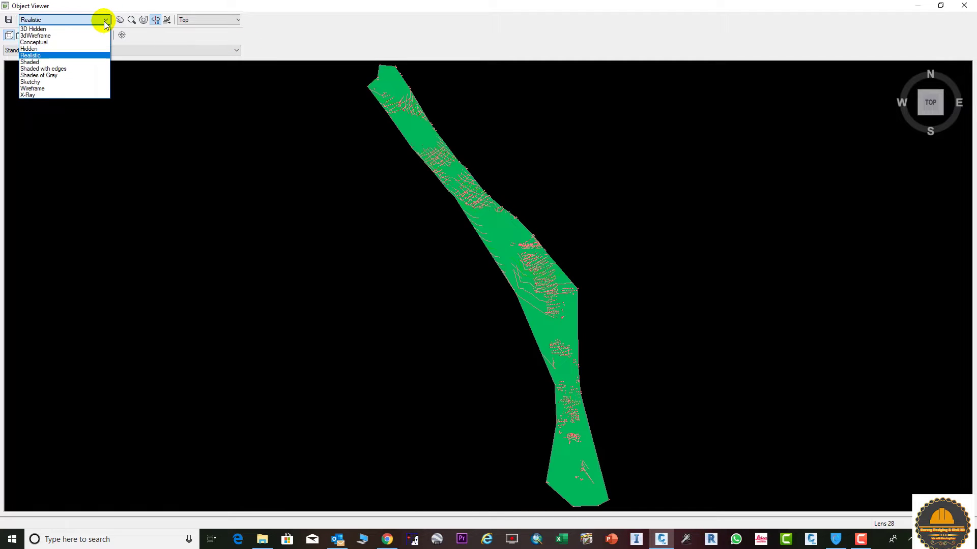
pyautogui.click(65, 57)
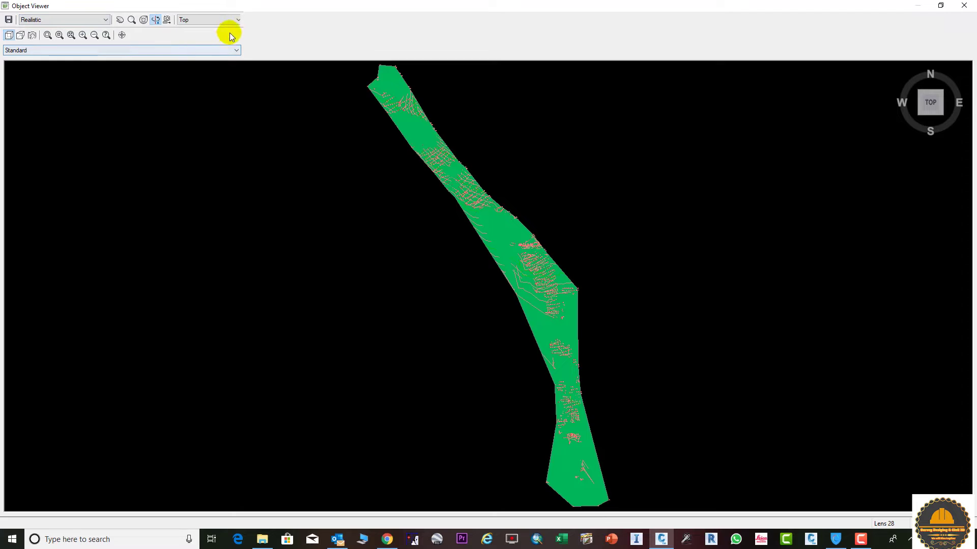
pyautogui.click(218, 20)
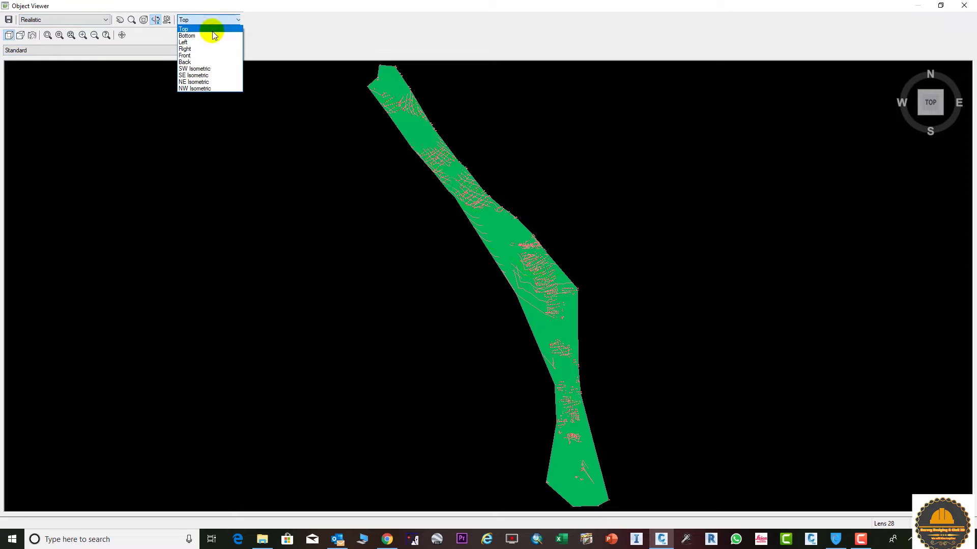
pyautogui.click(191, 56)
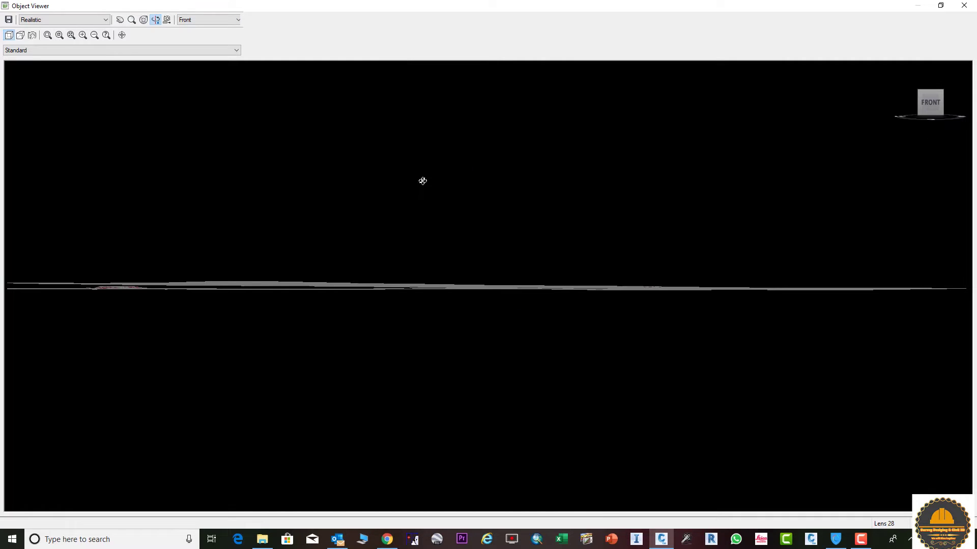
pyautogui.moveTo(415, 218); pyautogui.dragTo(593, 349)
pyautogui.moveTo(518, 227); pyautogui.dragTo(675, 332)
pyautogui.click(964, 5)
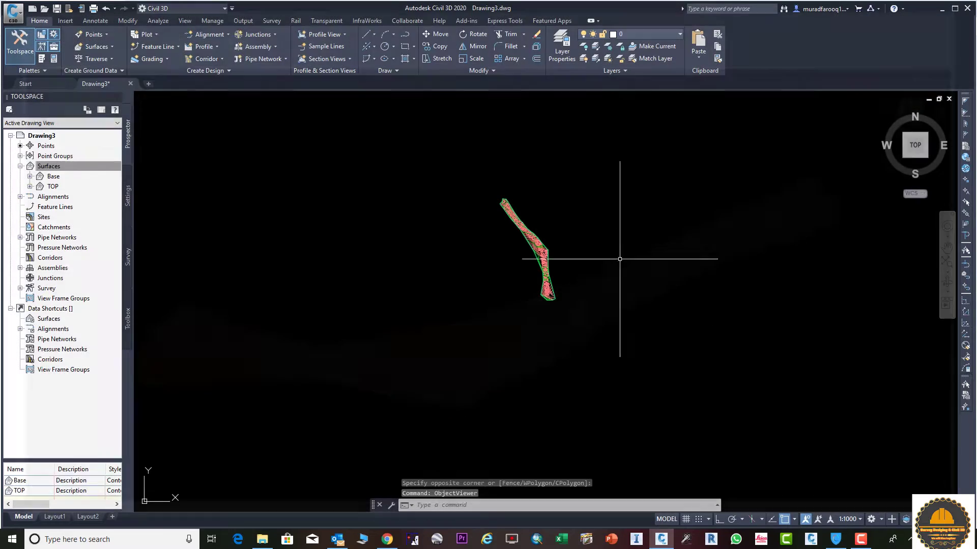
# Step: Start a new Triangulation volume surface named Volume
pyautogui.moveTo(541, 234); pyautogui.dragTo(490, 247, button='middle')
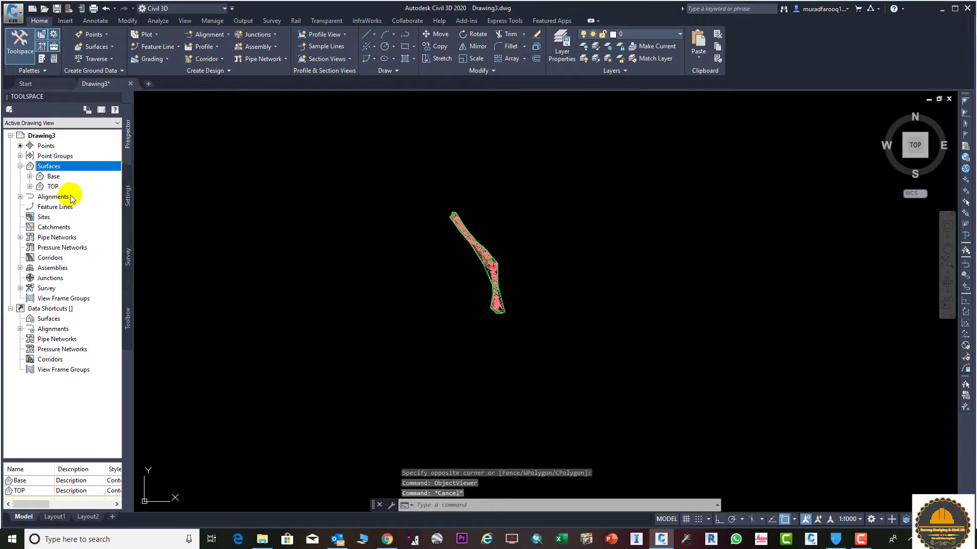
pyautogui.rightClick(65, 169)
pyautogui.click(109, 173)
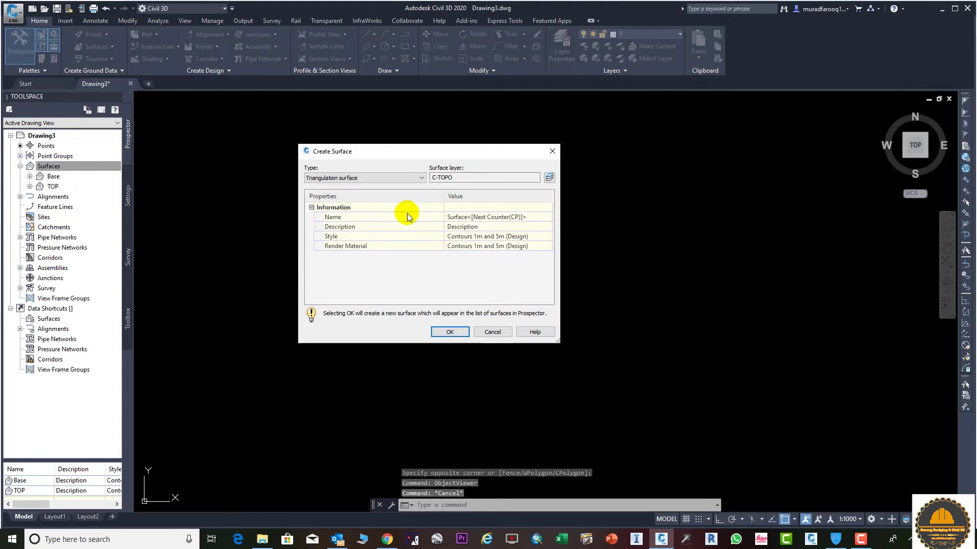
pyautogui.click(413, 178)
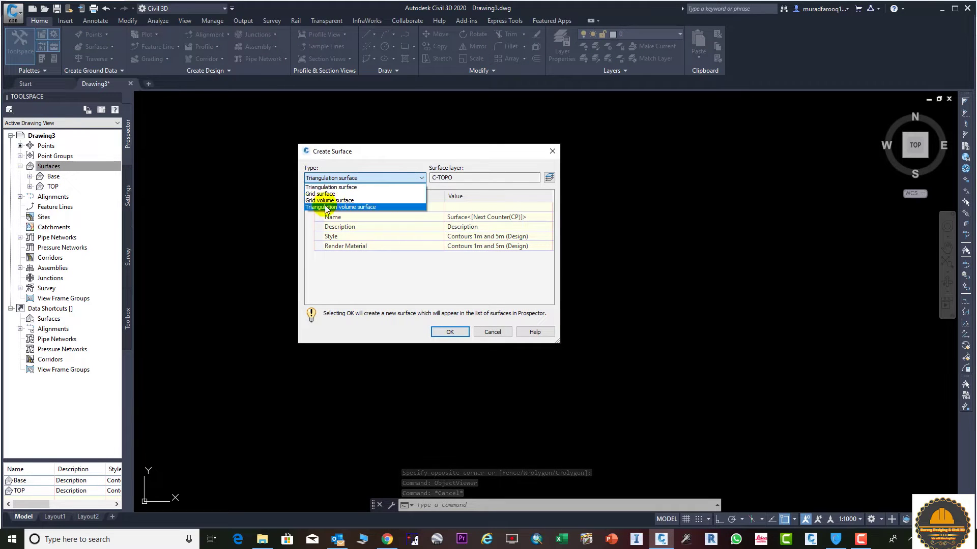
pyautogui.click(352, 208)
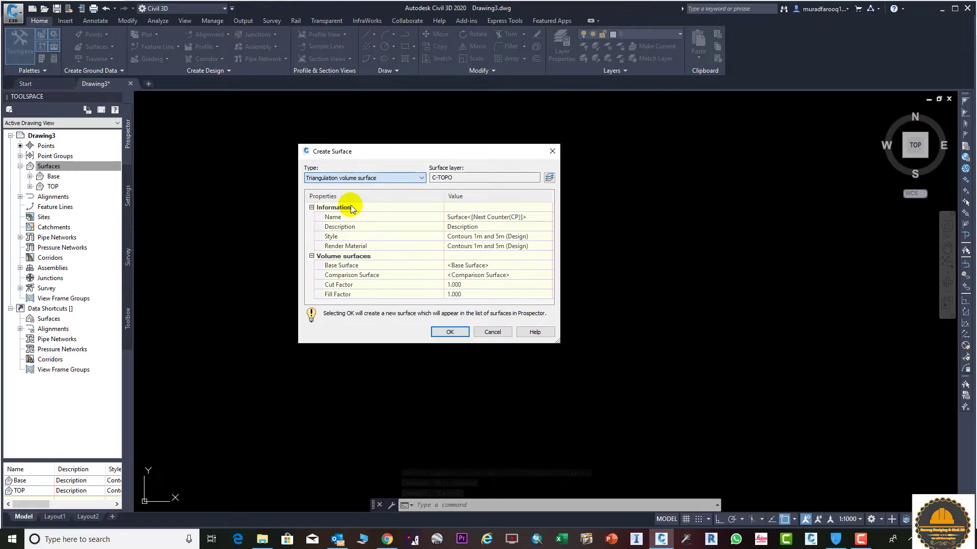
pyautogui.click(524, 218)
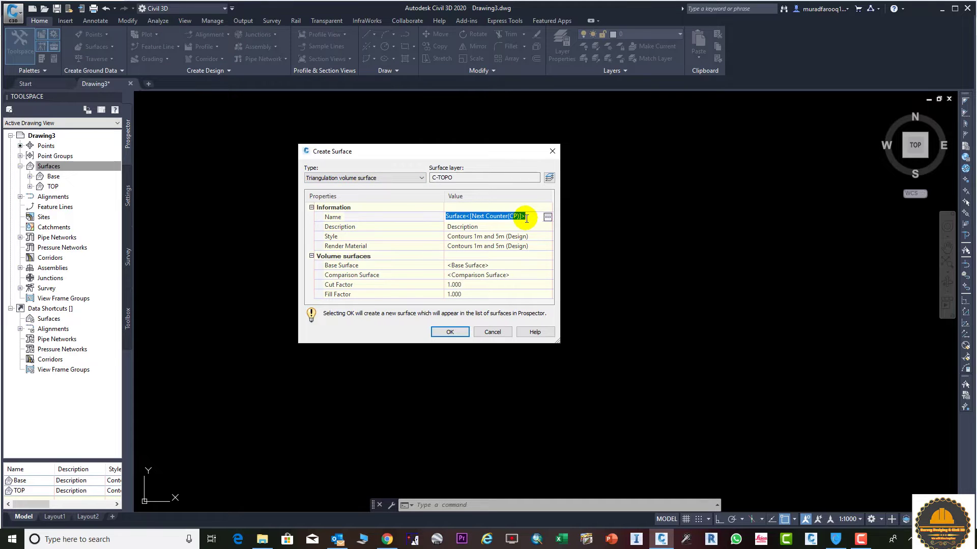
pyautogui.write('Volume')
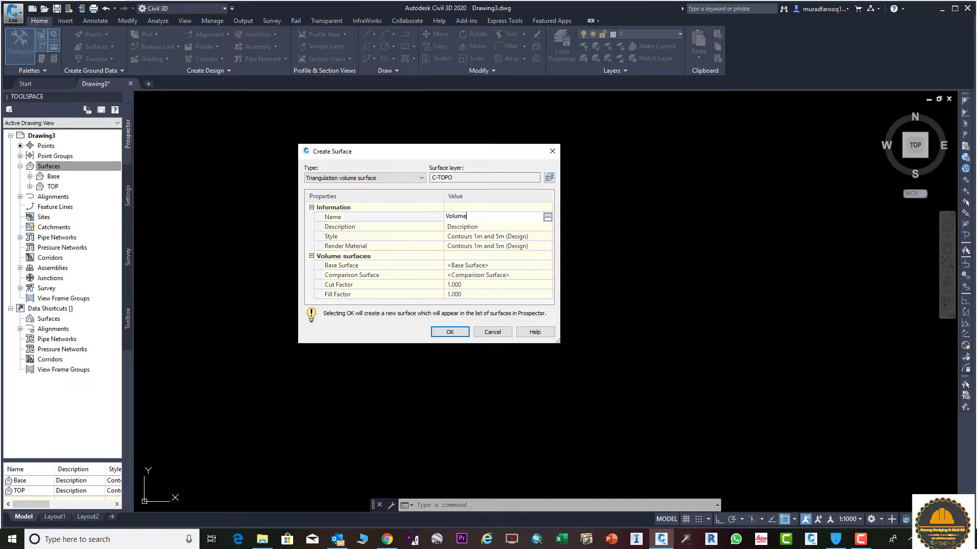
pyautogui.press('Return')
# Step: Set Base as the base surface and TOP as the comparison surface, and create it
pyautogui.click(499, 263)
pyautogui.click(548, 265)
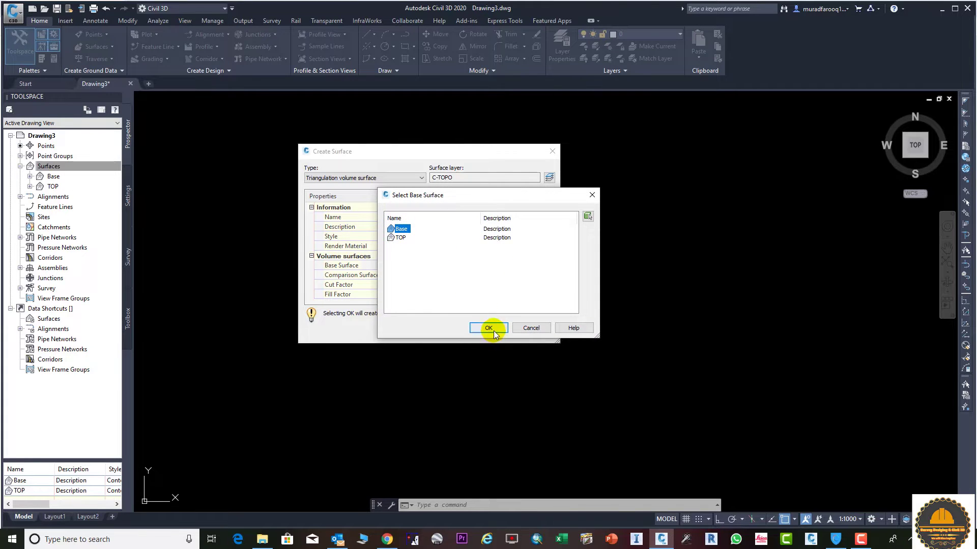
pyautogui.click(489, 328)
pyautogui.click(541, 275)
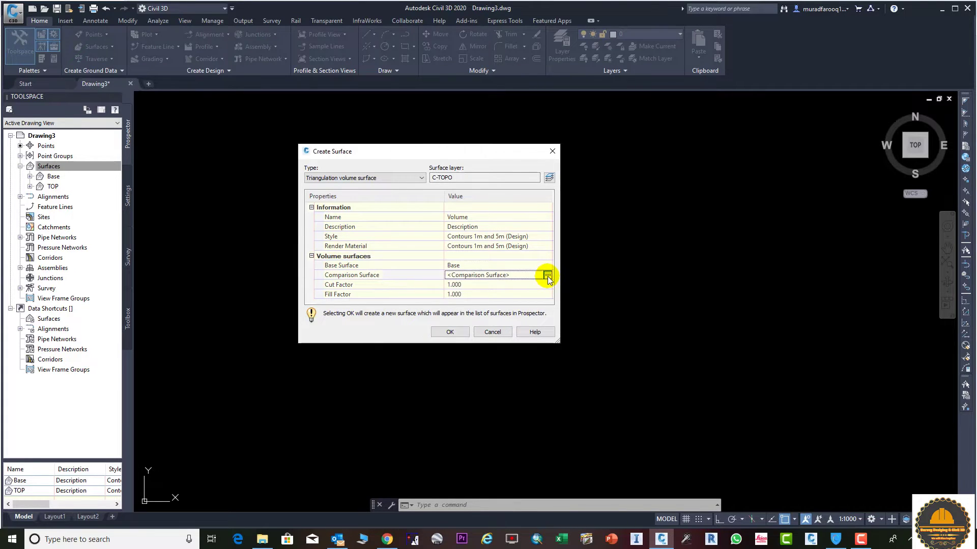
pyautogui.click(547, 276)
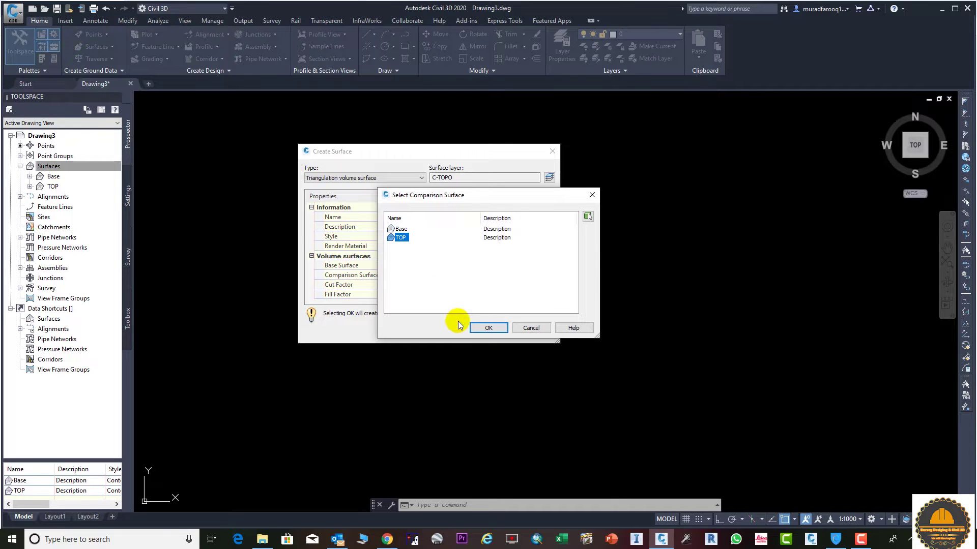
pyautogui.click(488, 328)
pyautogui.click(463, 331)
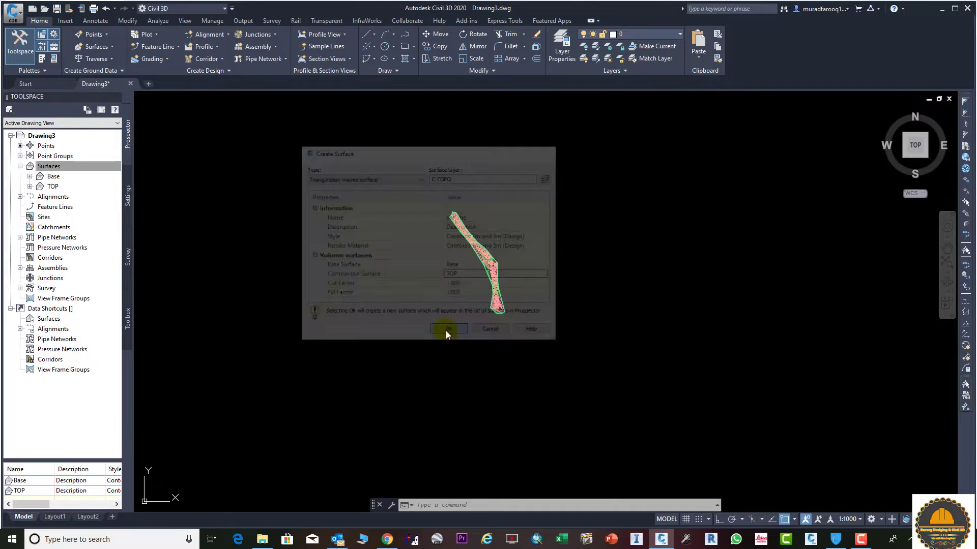
pyautogui.scroll(5, 407, 265)
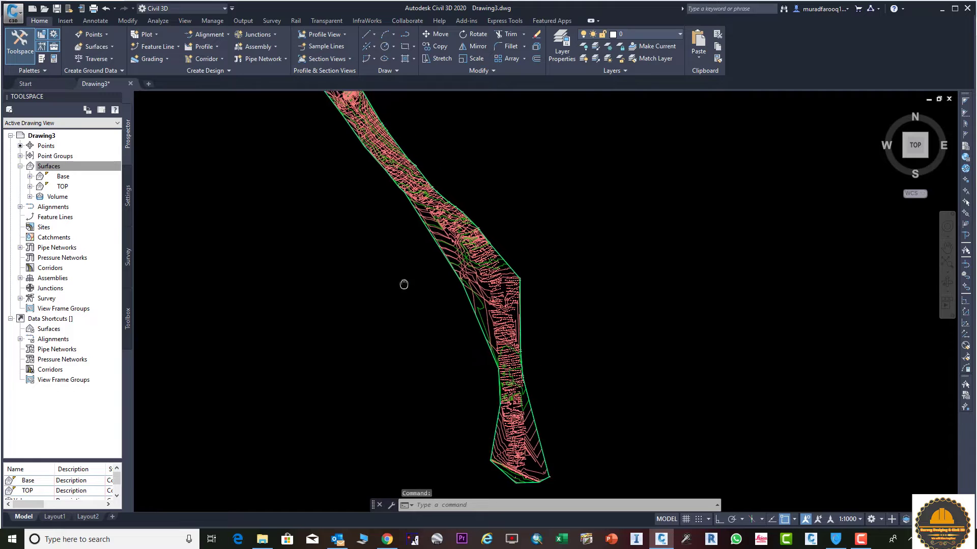
# Step: Add Volume to the Volumes Dashboard and generate its cut/fill report (13660087.74 cu. m net fill)
pyautogui.scroll(-4, 427, 270)
pyautogui.click(442, 264)
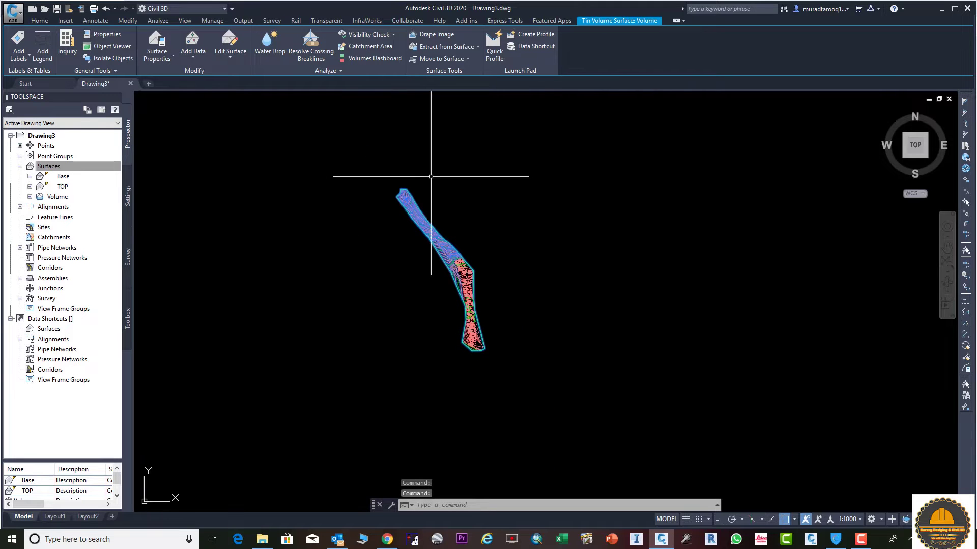
pyautogui.click(387, 59)
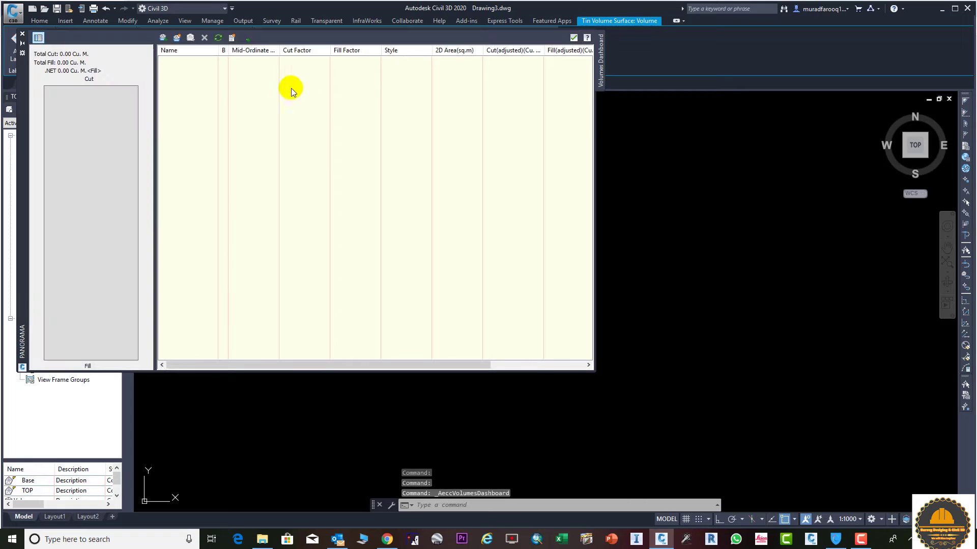
pyautogui.click(162, 37)
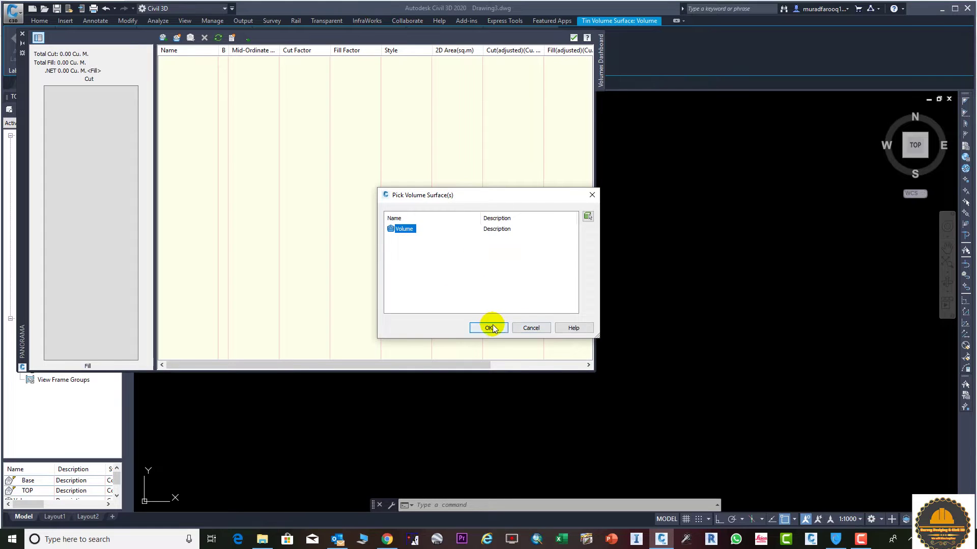
pyautogui.click(488, 329)
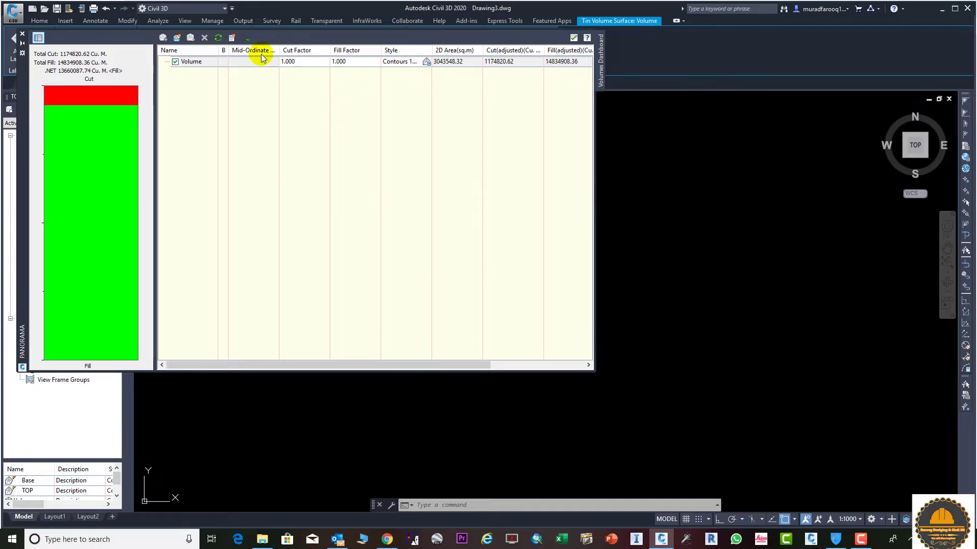
pyautogui.click(232, 38)
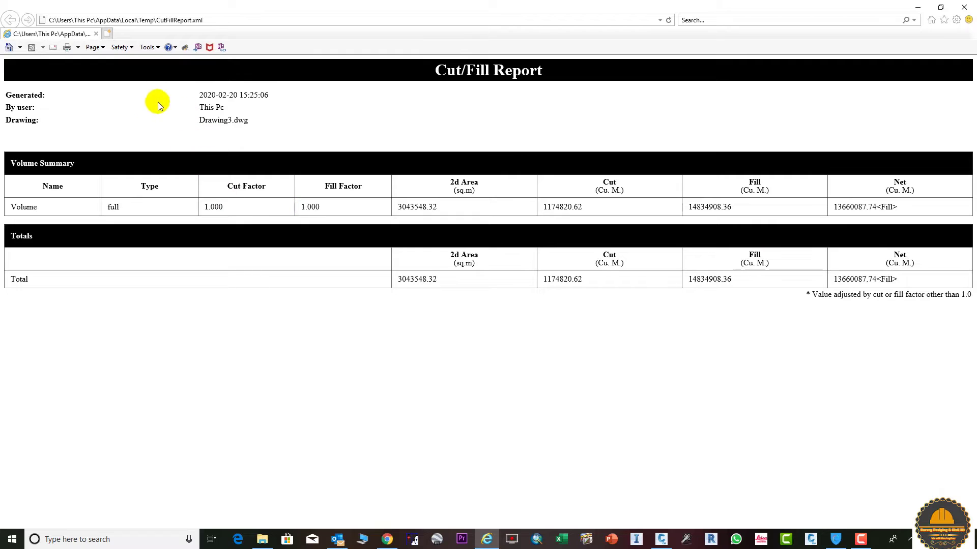
pyautogui.click(963, 7)
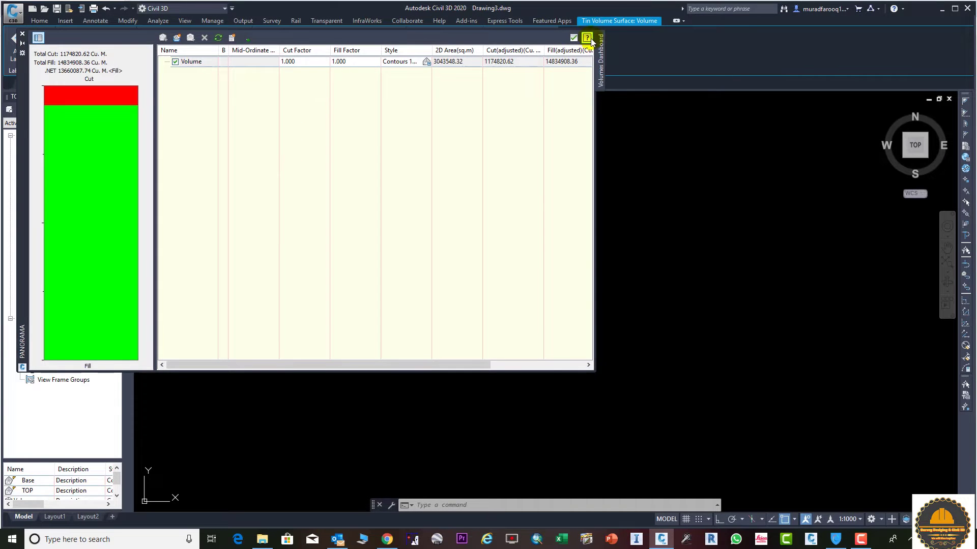
# Step: Close the Volumes Dashboard and list Base, TOP and Volume under Surfaces
pyautogui.click(574, 38)
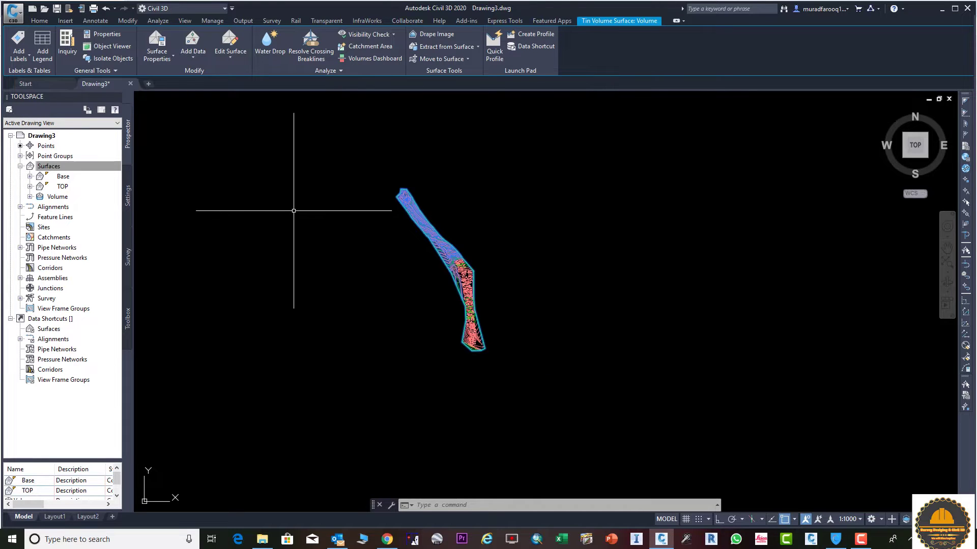
pyautogui.click(20, 166)
pyautogui.click(20, 167)
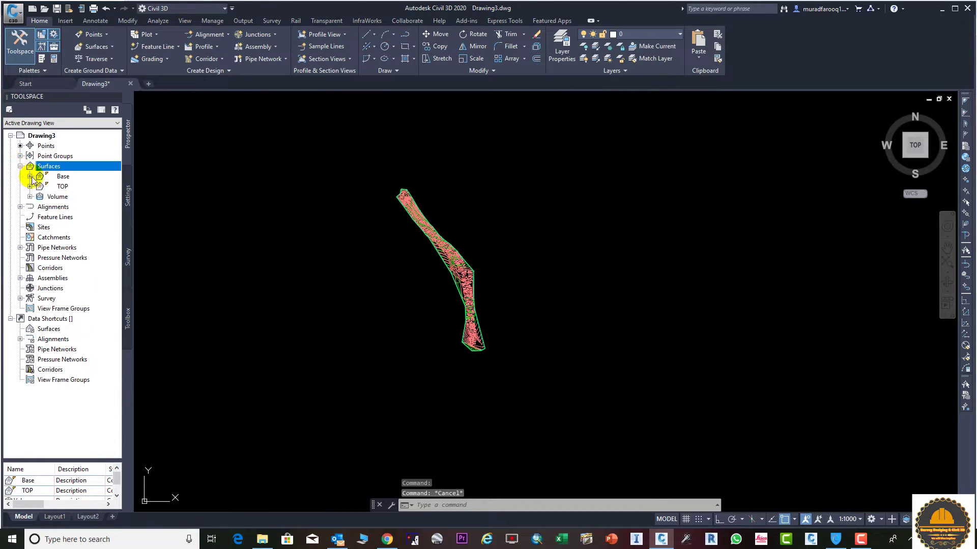
pyautogui.rightClick(57, 198)
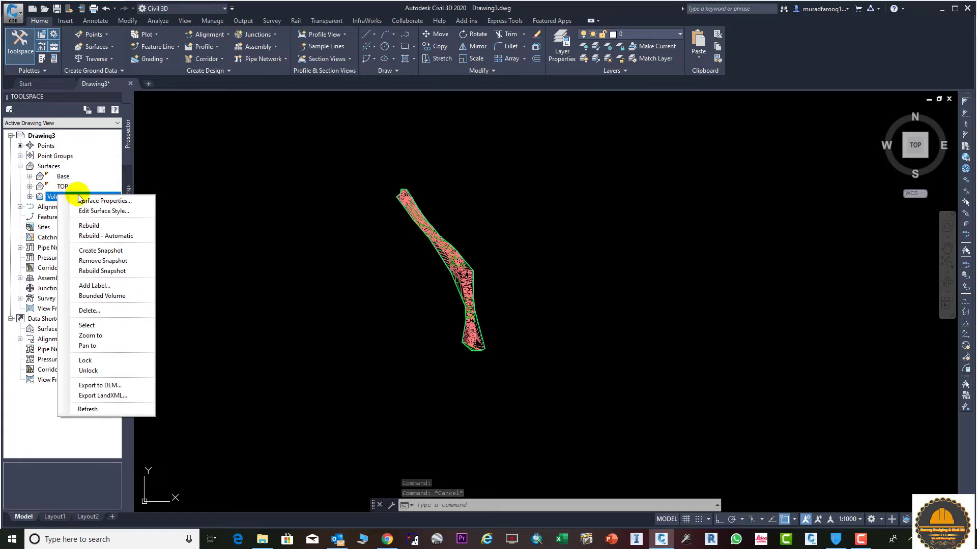
# Step: Display the Volume surface's statistics (cut 1174820.62, fill 14834908.36 cu. m) and close the dialog
pyautogui.click(106, 202)
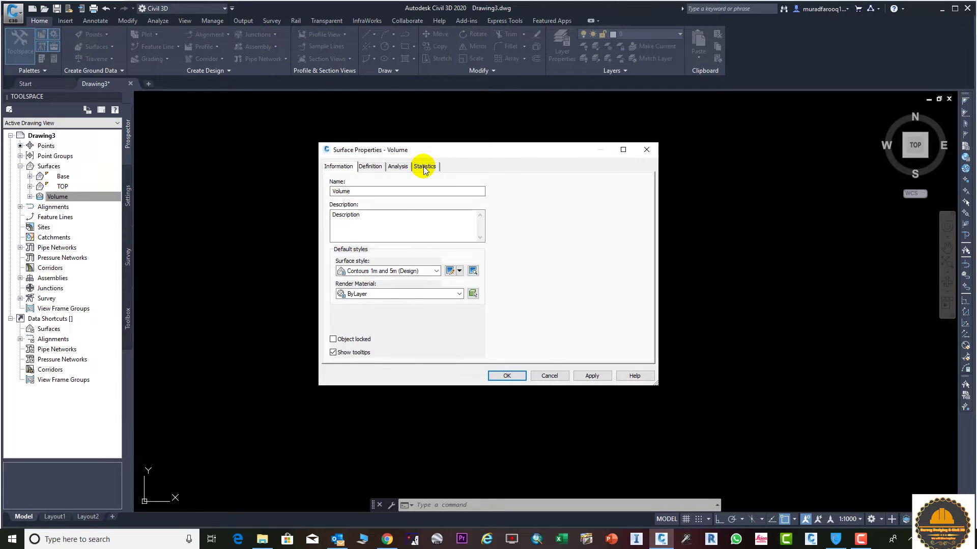
pyautogui.click(423, 167)
pyautogui.click(336, 216)
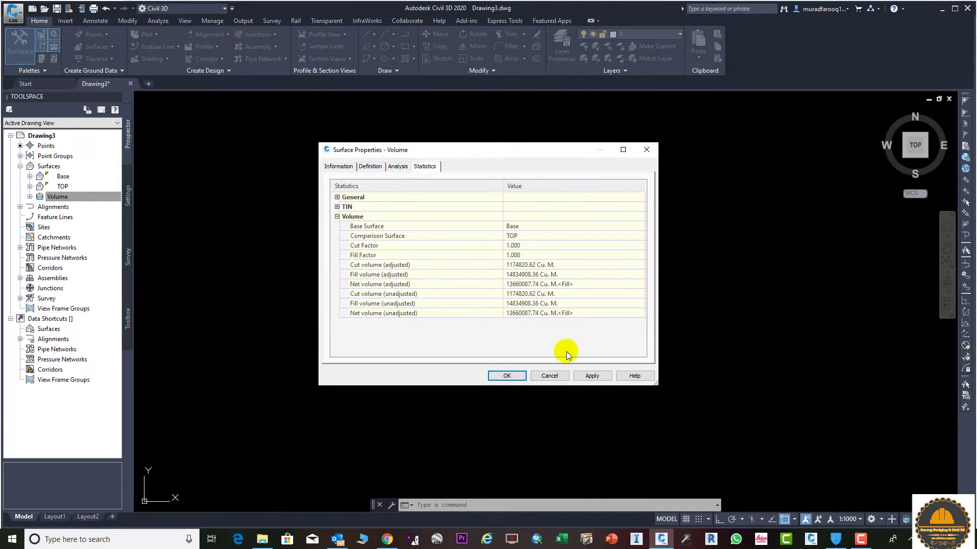
pyautogui.click(508, 376)
pyautogui.rightClick(518, 226)
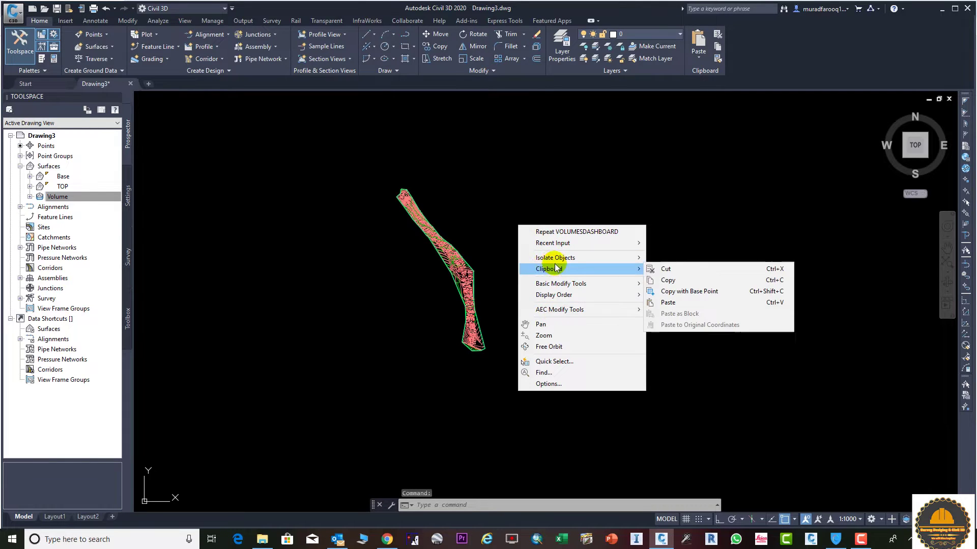
# Step: Paste the copied Volume statistics into the drawing beside the surface
pyautogui.moveTo(572, 269)
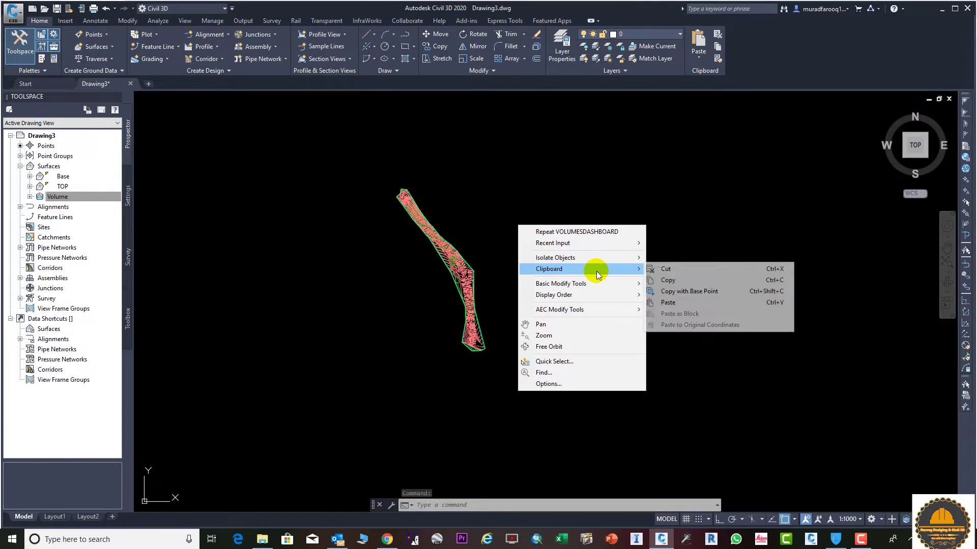
pyautogui.click(672, 302)
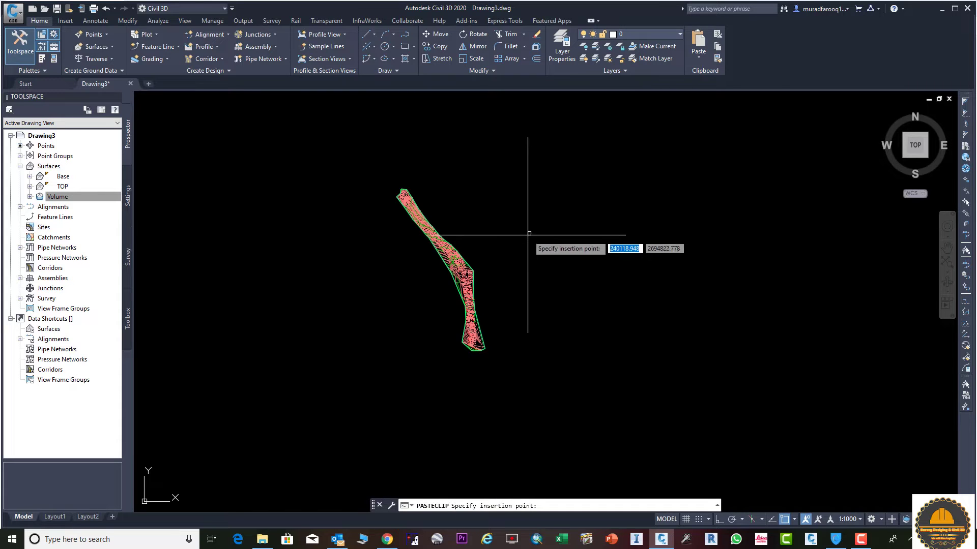
pyautogui.press('Escape')
pyautogui.scroll(6, 531, 237)
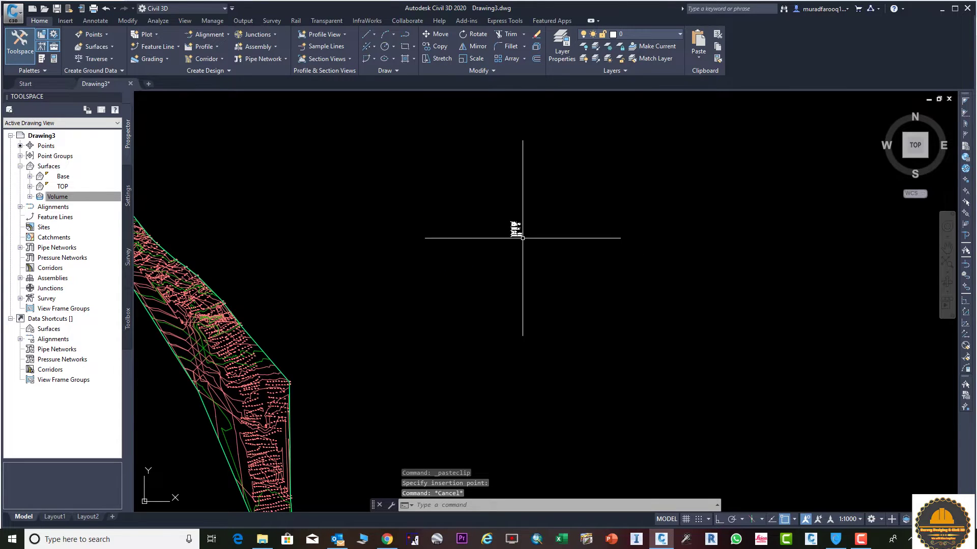
# Step: Select the pasted statistics text and start the SC (scale) command on it
pyautogui.click(543, 270)
pyautogui.write('sc')
pyautogui.press('Return')
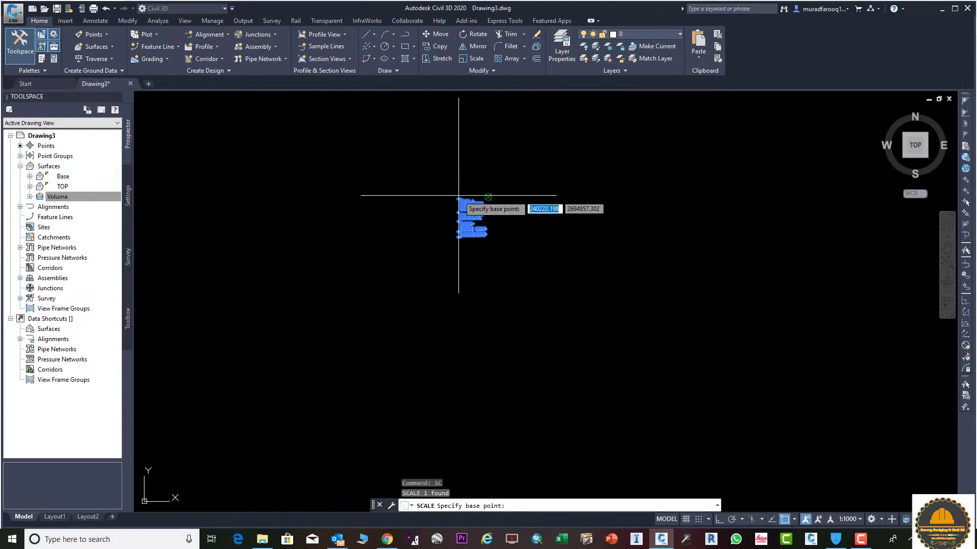
# Step: Scale the pasted statistics text by a factor of 10 from a picked base point
pyautogui.scroll(8, 470, 203)
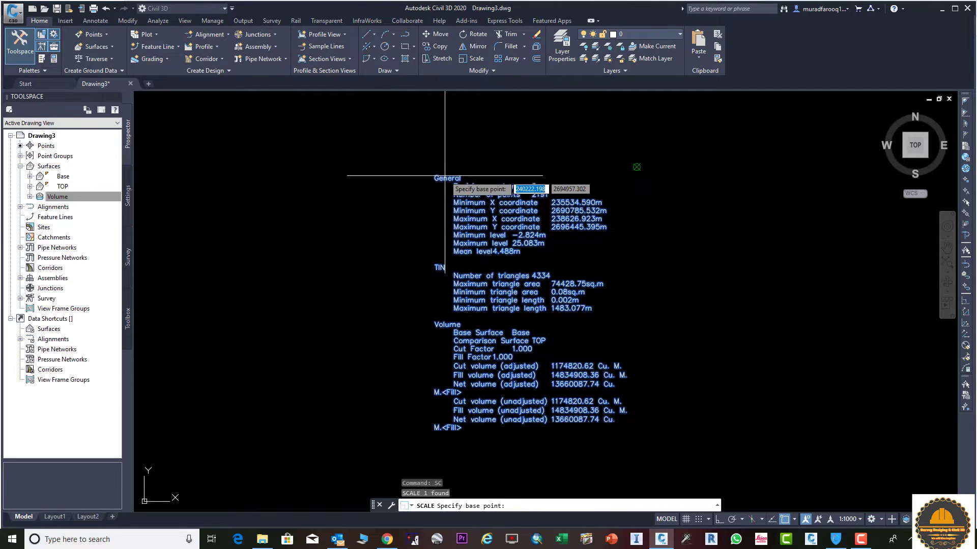
pyautogui.click(636, 167)
pyautogui.scroll(-5, 441, 214)
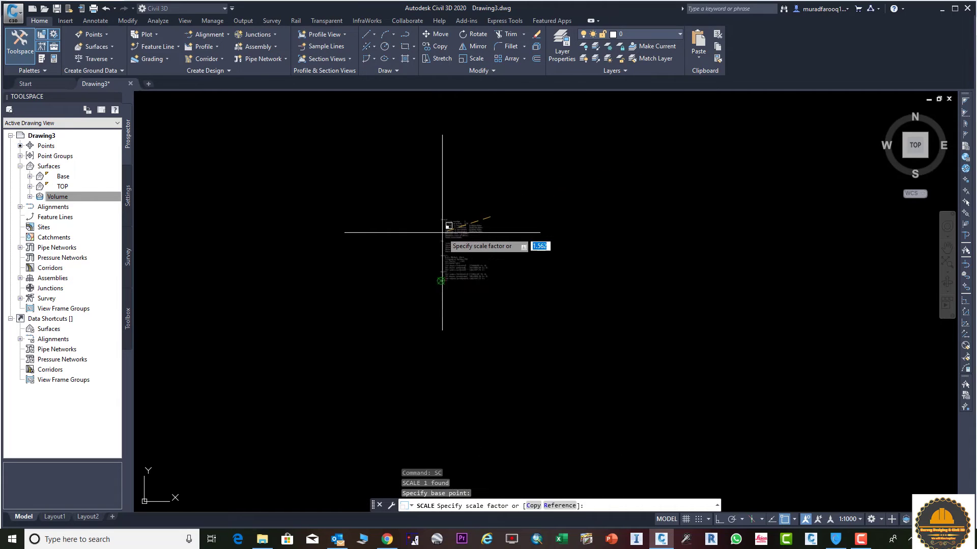
pyautogui.write('10')
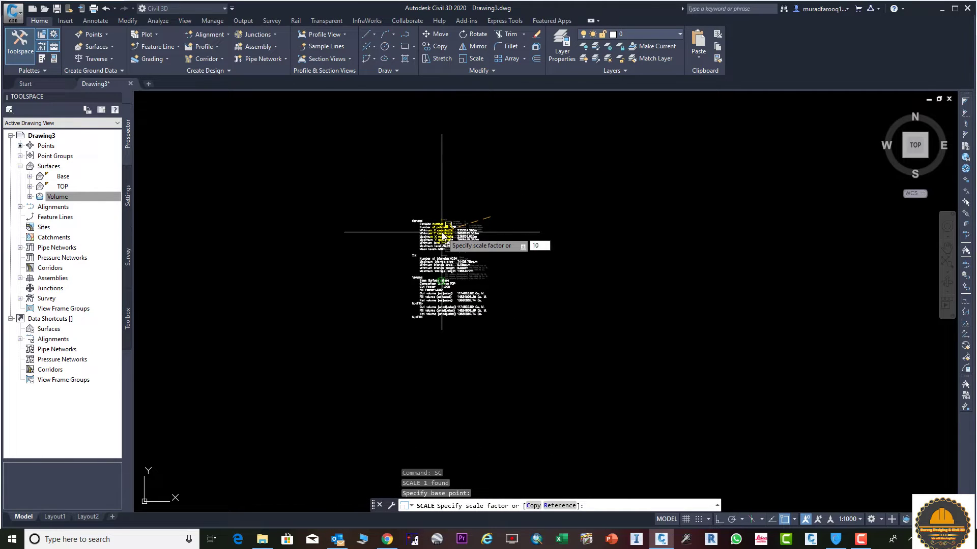
pyautogui.press('Return')
# Step: Zoom and pan to check the enlarged statistics text beside the surface
pyautogui.scroll(-3, 443, 219)
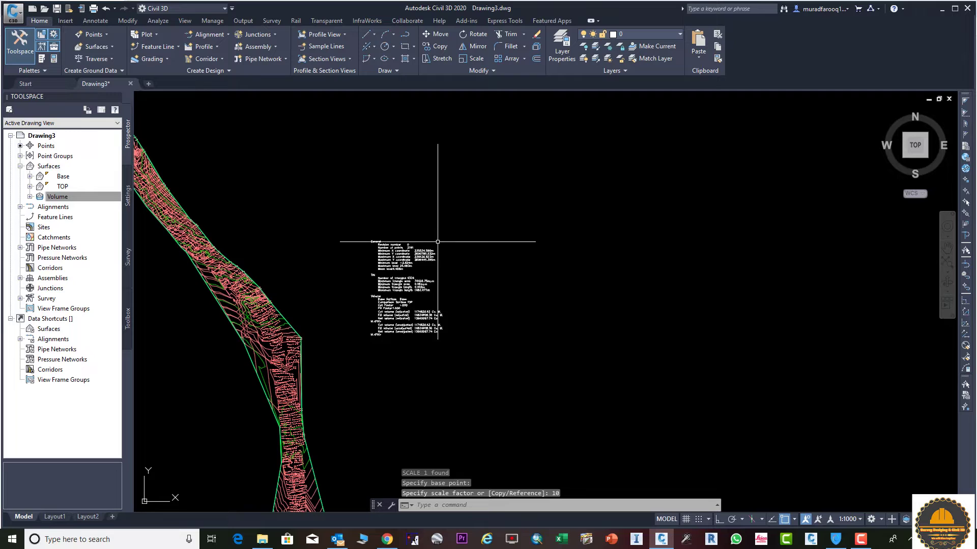
pyautogui.scroll(3, 416, 270)
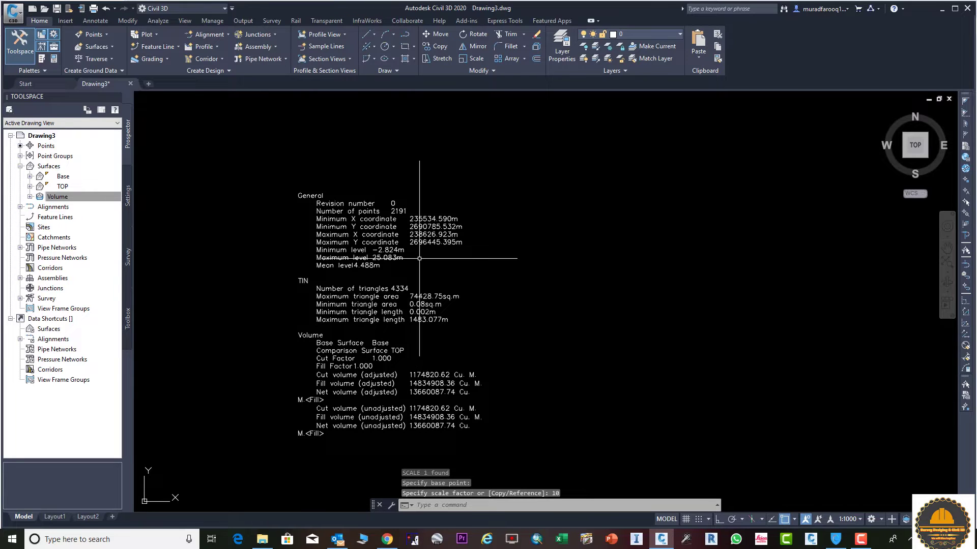
pyautogui.scroll(-3, 419, 258)
pyautogui.scroll(3, 490, 211)
pyautogui.moveTo(483, 209); pyautogui.dragTo(378, 286, button='middle')
pyautogui.scroll(2, 543, 200)
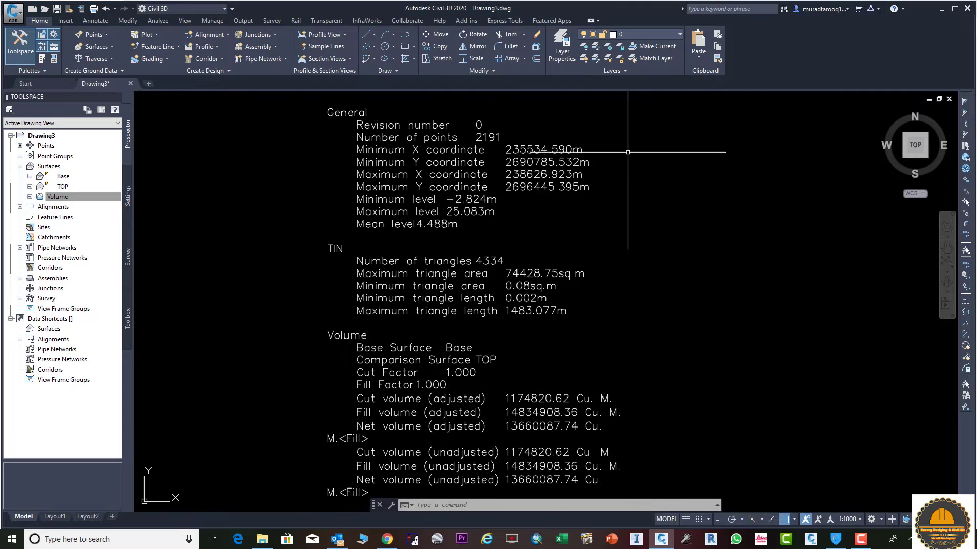
pyautogui.scroll(-2, 646, 278)
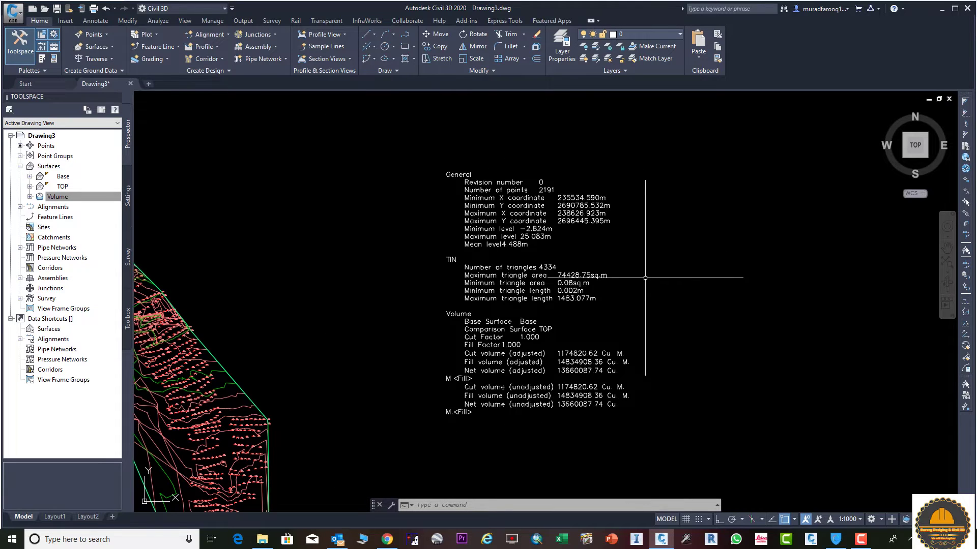
pyautogui.scroll(-4, 645, 277)
pyautogui.moveTo(589, 270); pyautogui.dragTo(589, 240, button='middle')
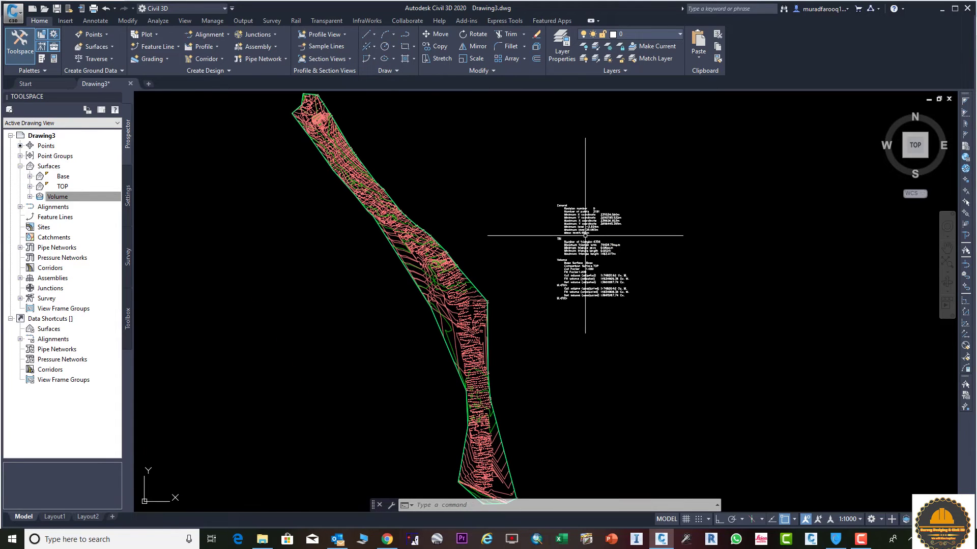
pyautogui.moveTo(463, 294)
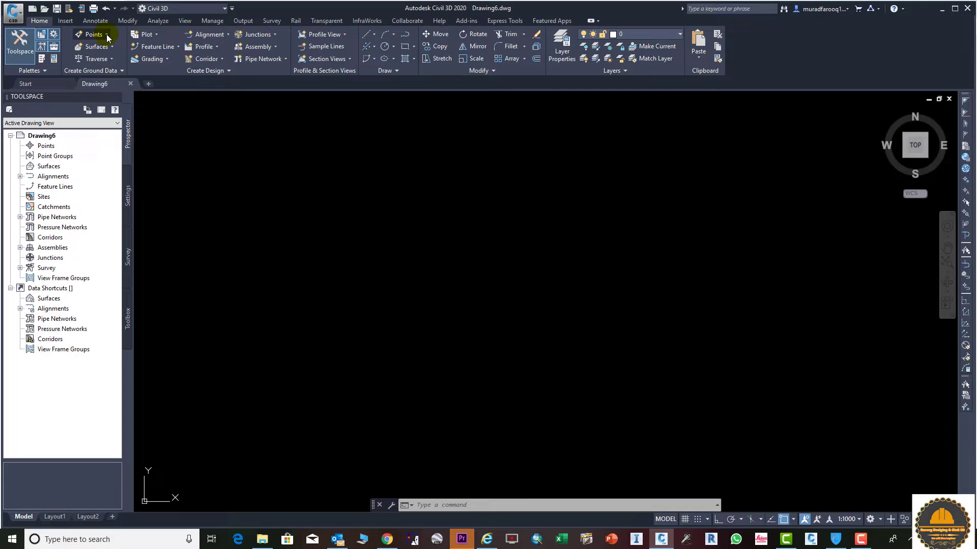
# Step: Open Point Creation Tools from the Home tab's Points menu in Drawing6
pyautogui.click(107, 39)
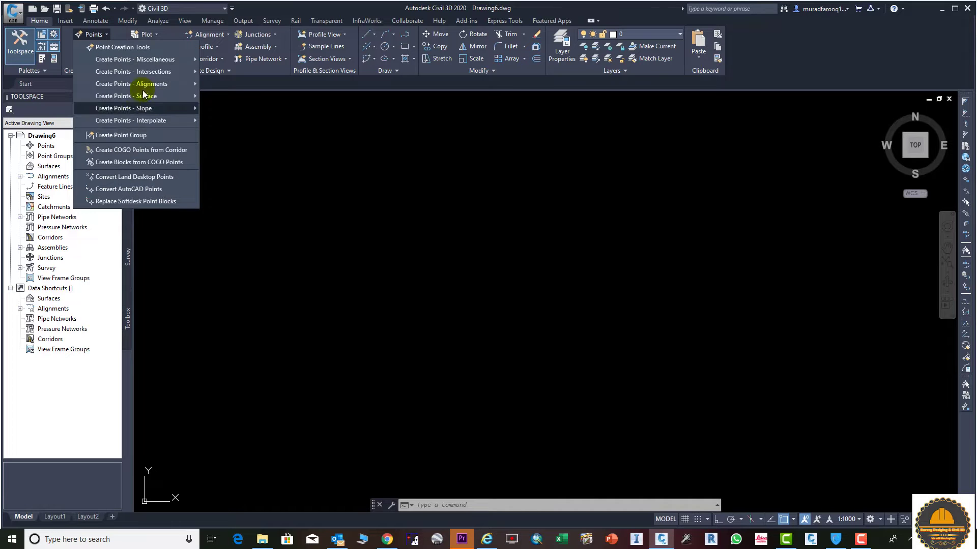
pyautogui.click(137, 50)
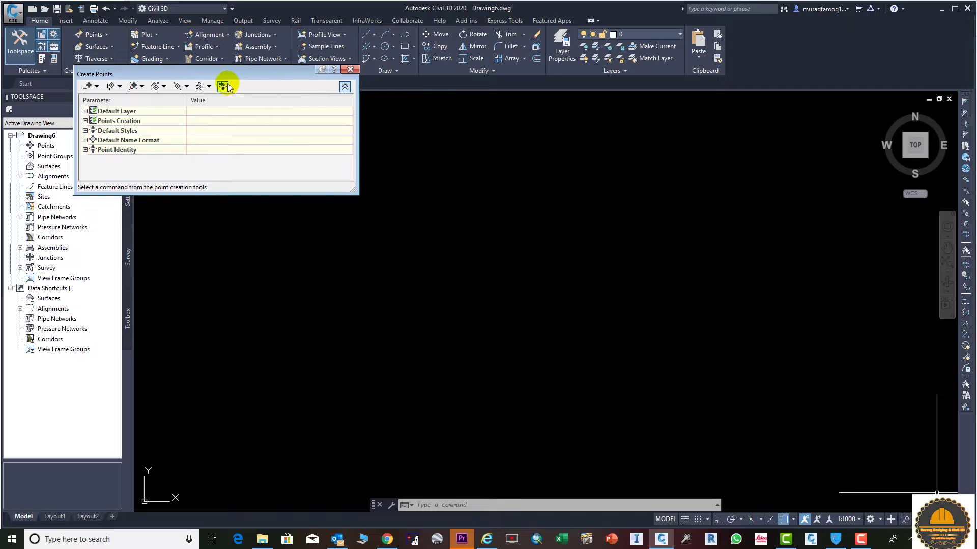
# Step: Import FG.csv as PENZ (comma delimited) points and close the Create Points toolbar
pyautogui.click(223, 86)
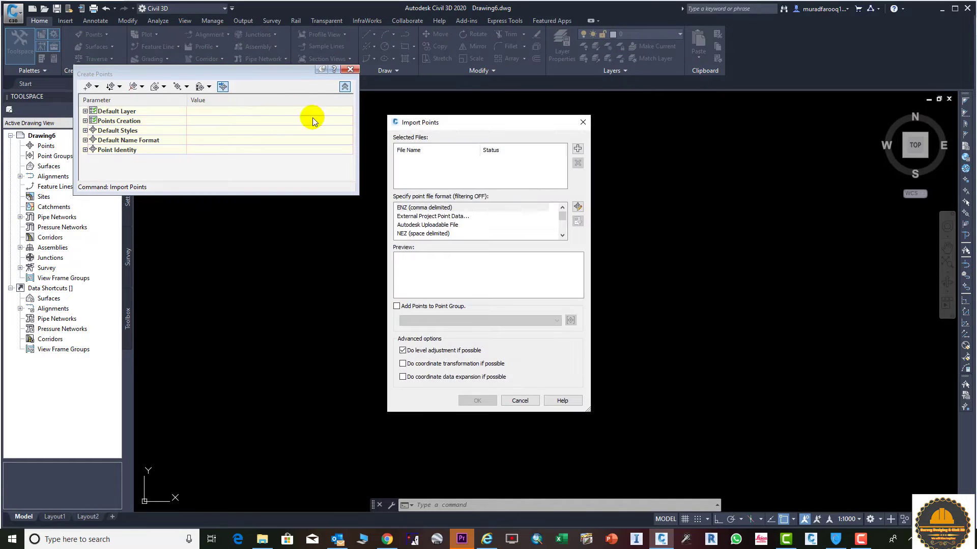
pyautogui.click(577, 148)
pyautogui.click(434, 186)
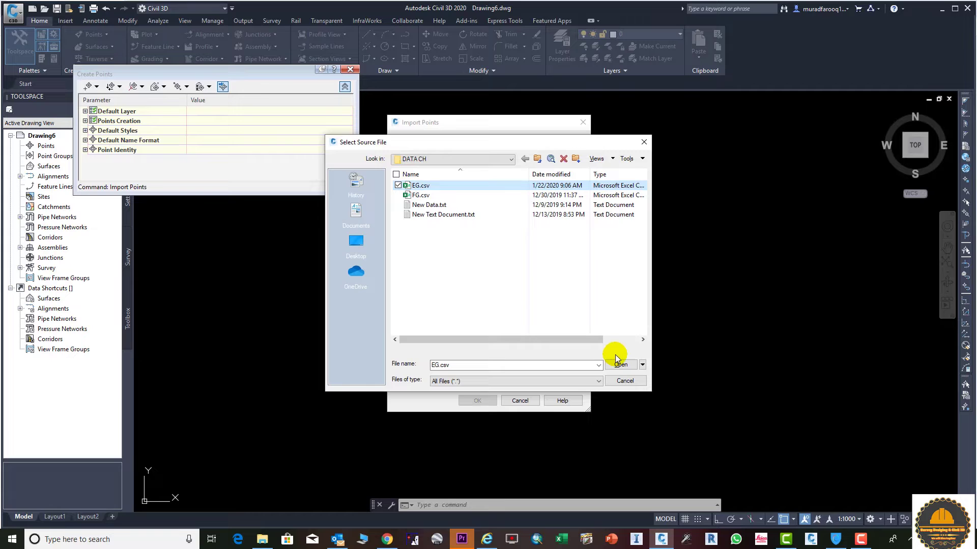
pyautogui.click(434, 195)
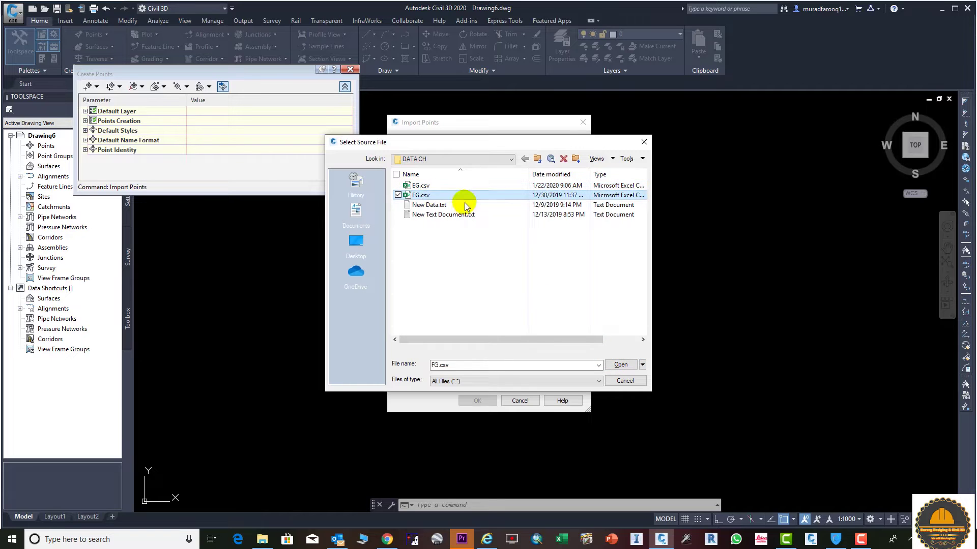
pyautogui.click(607, 365)
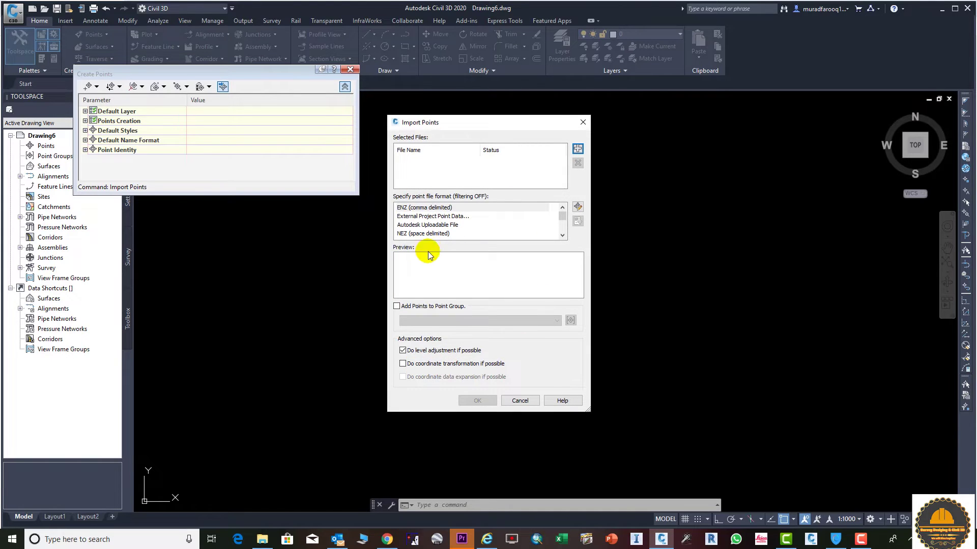
pyautogui.scroll(-1, 418, 220)
pyautogui.click(420, 217)
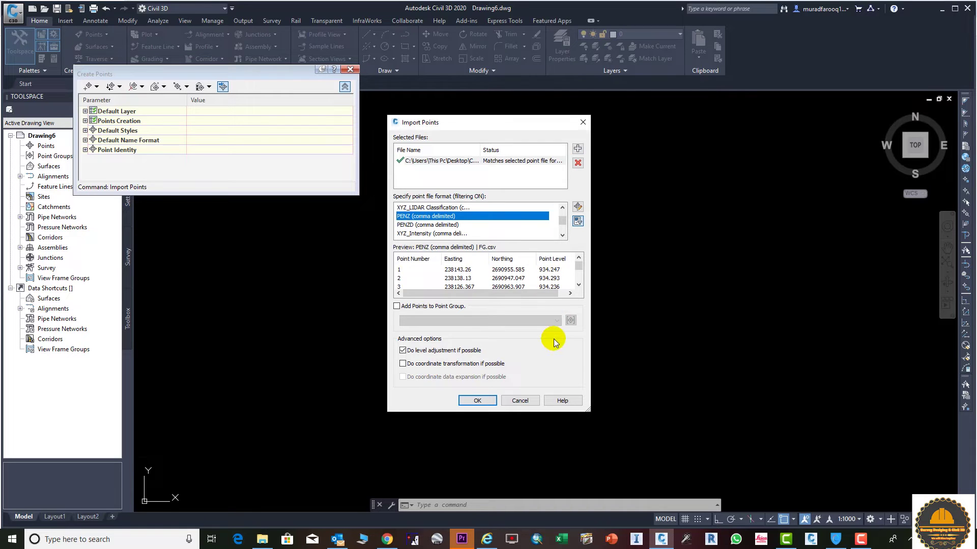
pyautogui.click(492, 402)
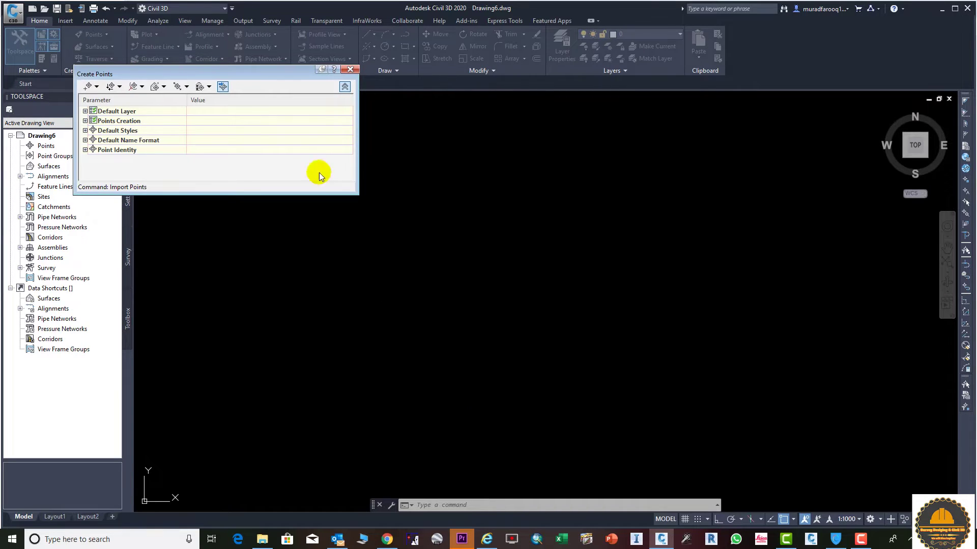
pyautogui.click(350, 69)
# Step: Create a triangulation surface named EG styled Contours 1m and 5m (Design)
pyautogui.click(47, 164)
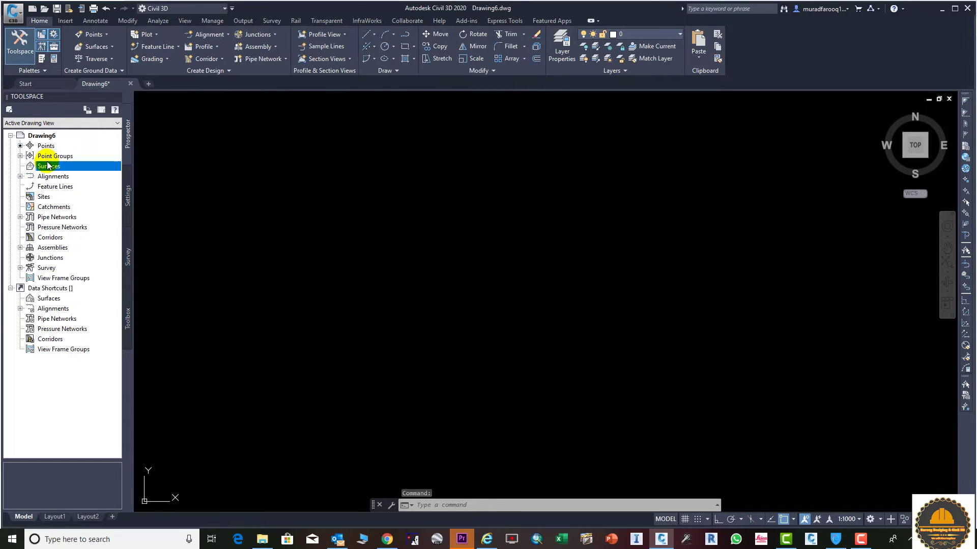
pyautogui.rightClick(47, 165)
pyautogui.click(140, 168)
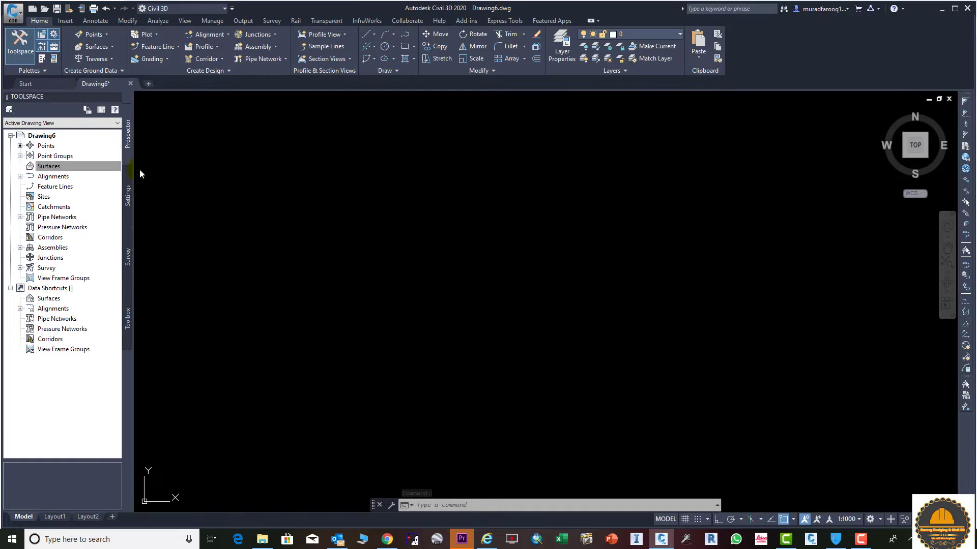
pyautogui.click(523, 216)
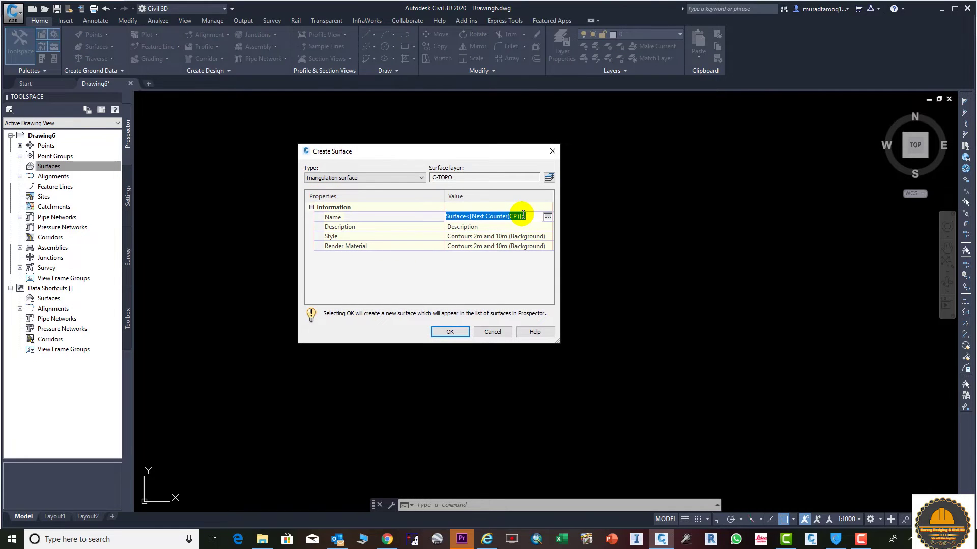
pyautogui.write('EG')
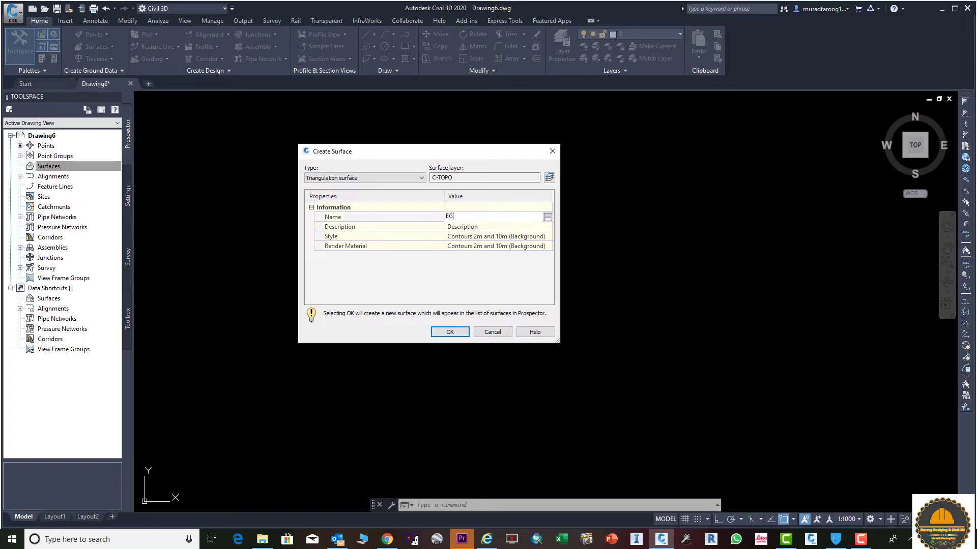
pyautogui.click(548, 238)
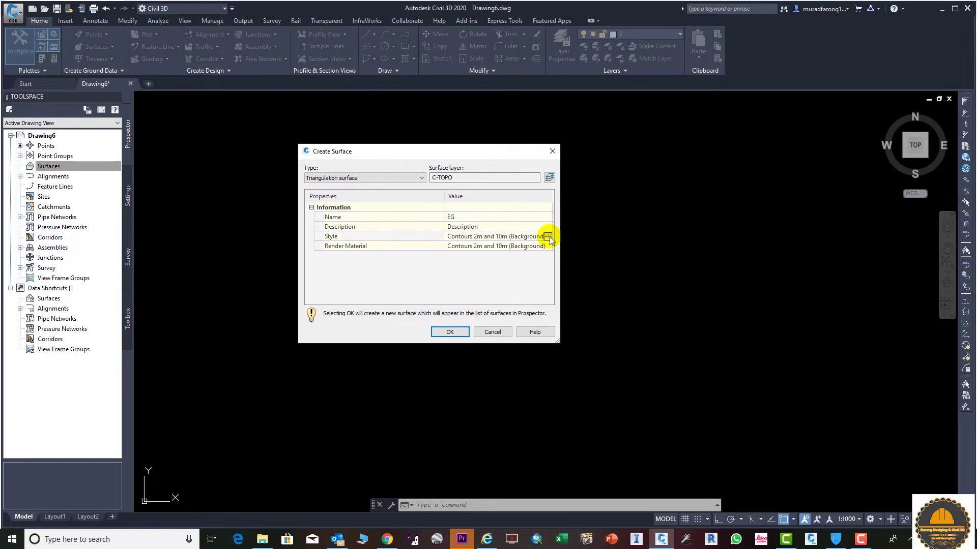
pyautogui.click(547, 237)
pyautogui.click(501, 263)
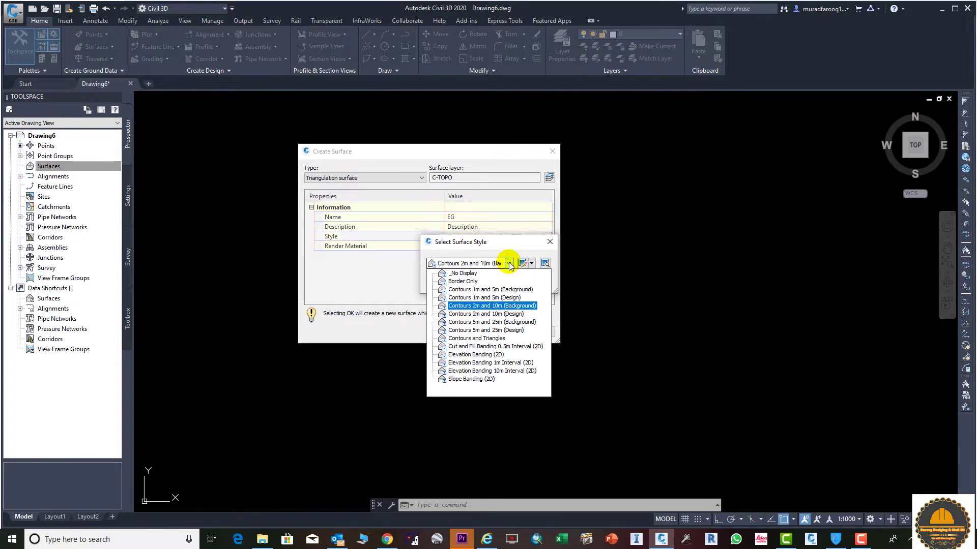
pyautogui.click(498, 298)
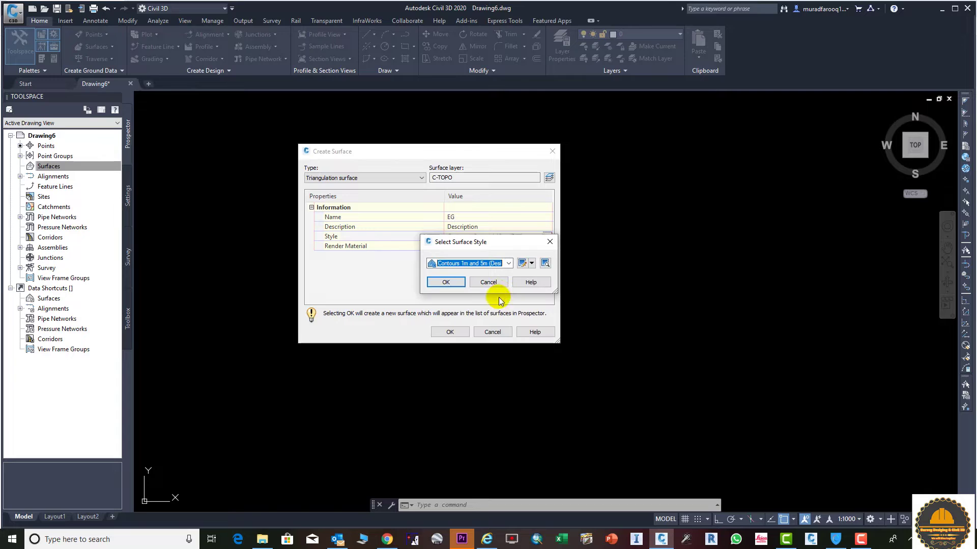
pyautogui.click(448, 281)
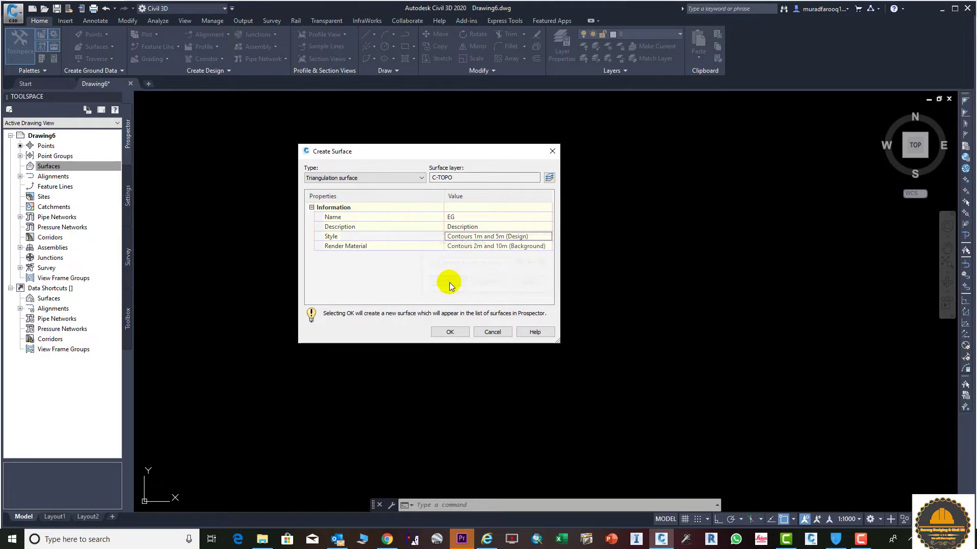
pyautogui.click(450, 332)
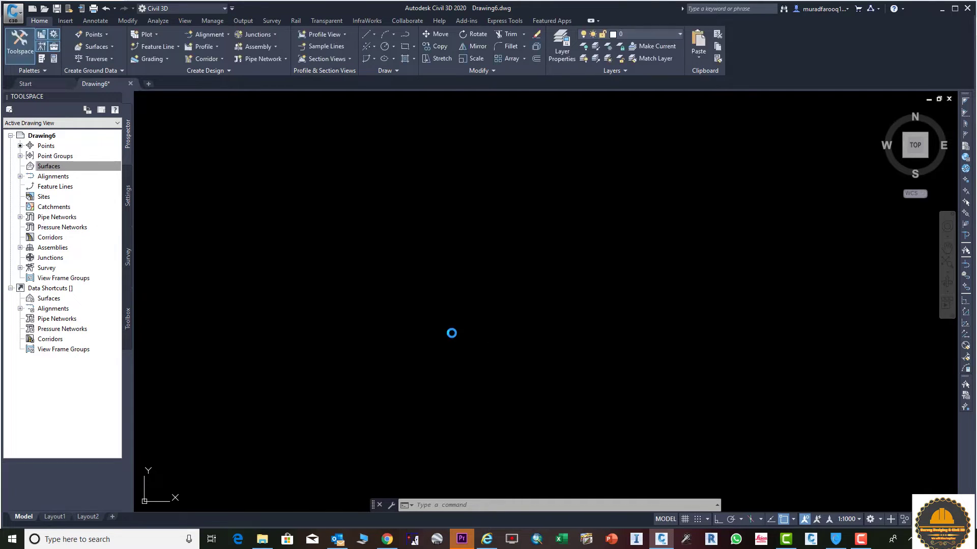
pyautogui.click(21, 167)
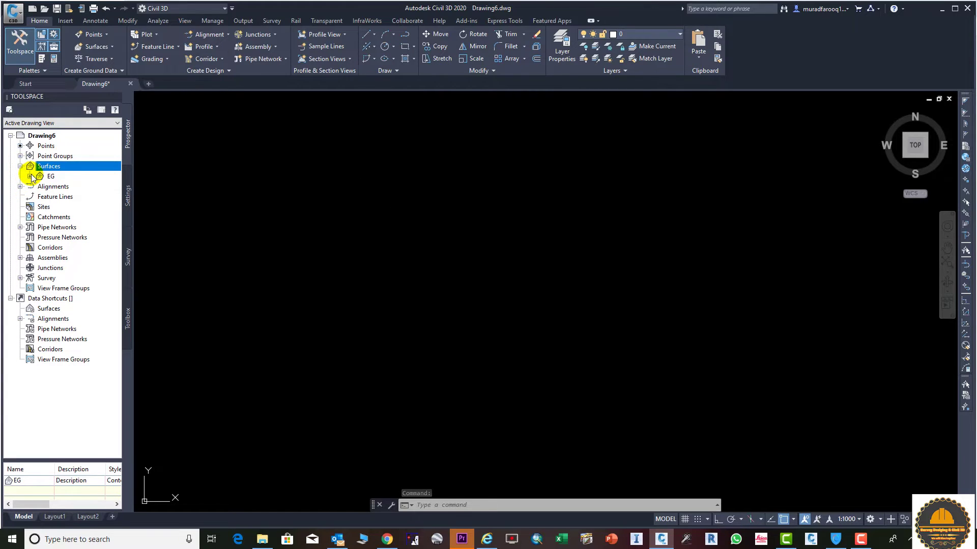
# Step: Add the _All Points point group to the EG surface's Point Groups definition
pyautogui.click(30, 176)
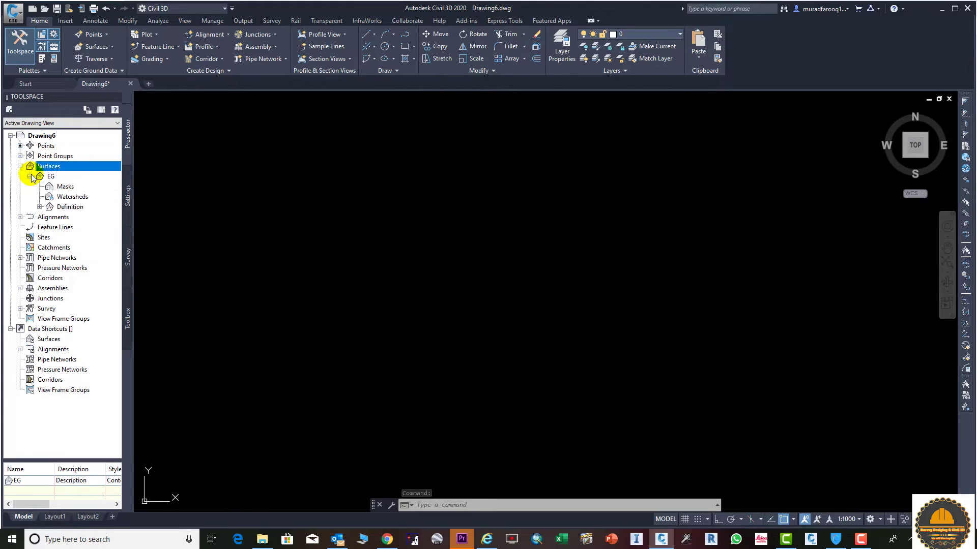
pyautogui.click(40, 207)
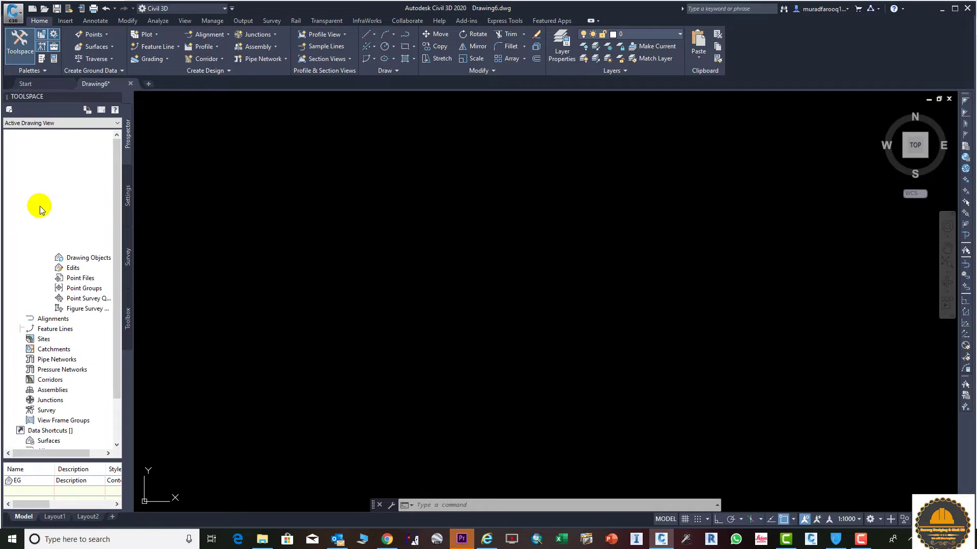
pyautogui.rightClick(81, 289)
pyautogui.click(101, 293)
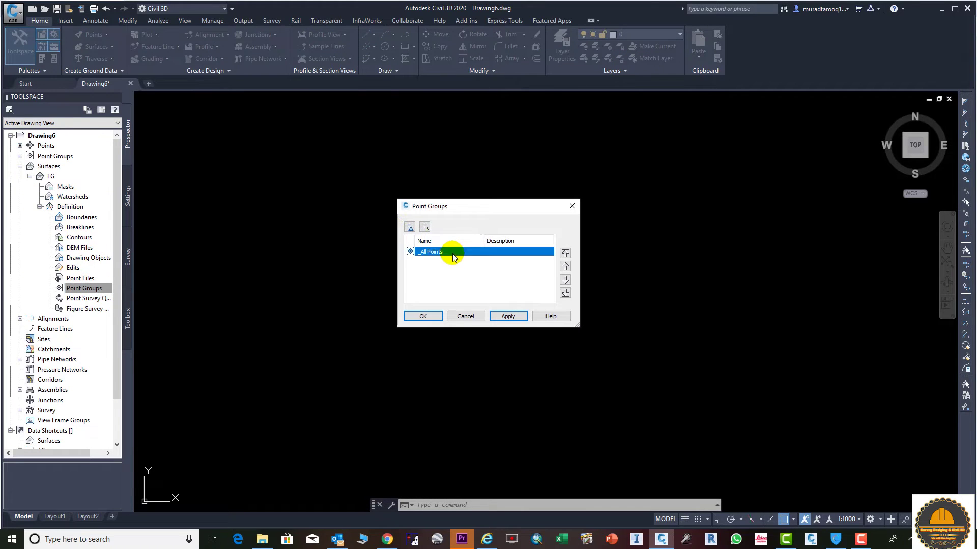
pyautogui.click(502, 316)
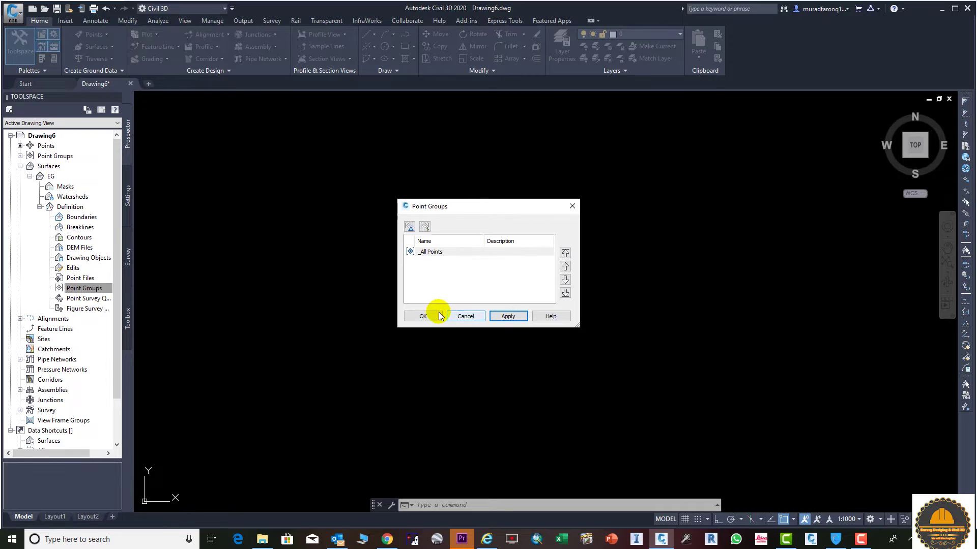
pyautogui.click(424, 316)
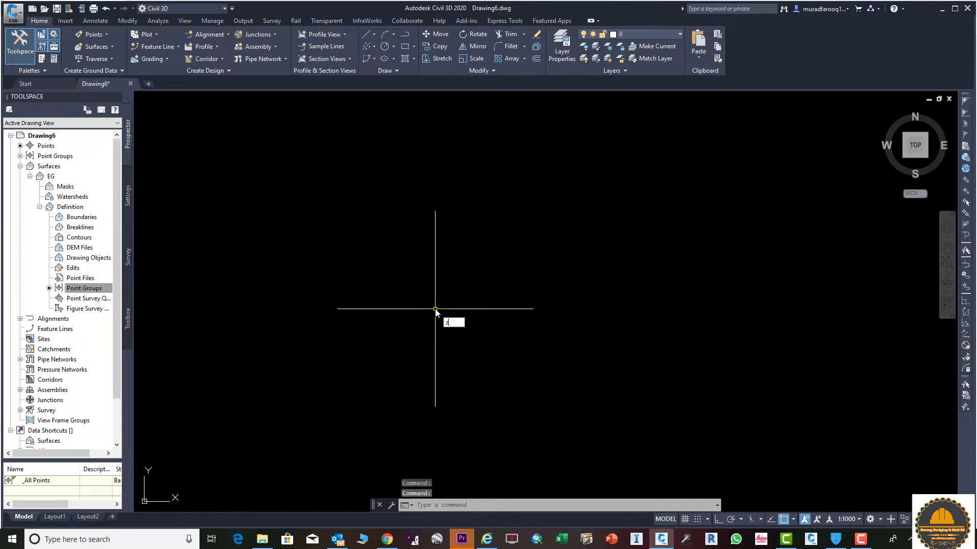
# Step: Zoom to extents and adjust the view to show the whole EG surface and contours
pyautogui.write('z')
pyautogui.press('Return')
pyautogui.press('Return')
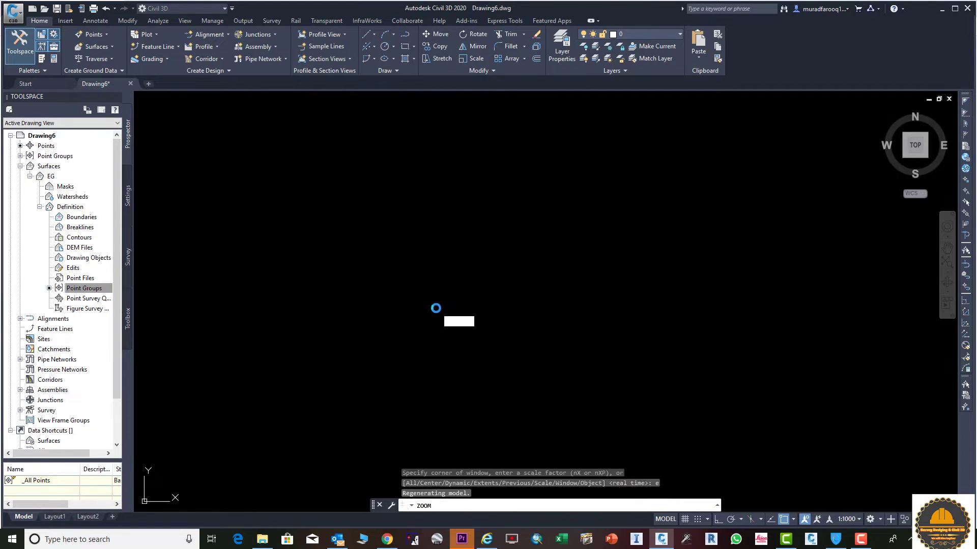
pyautogui.scroll(-3, 519, 165)
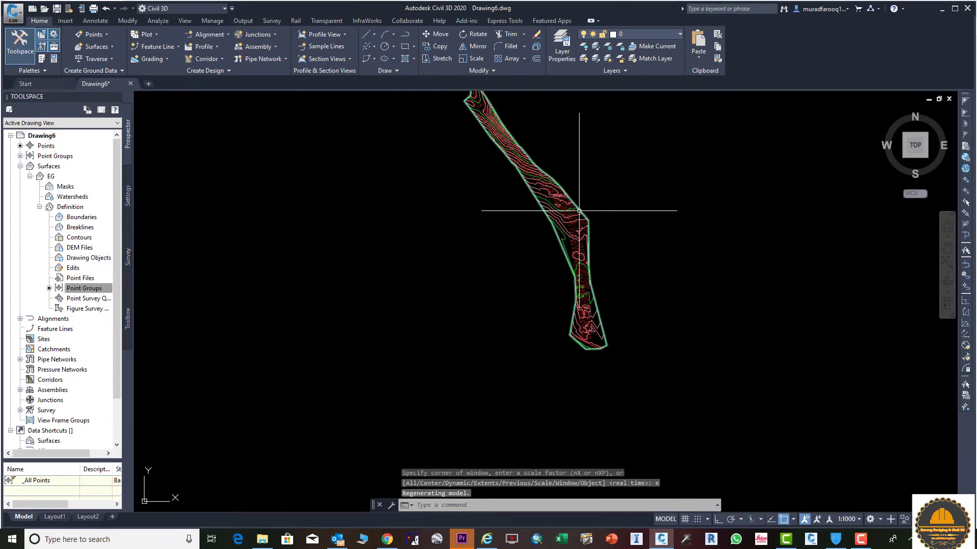
pyautogui.scroll(4, 509, 208)
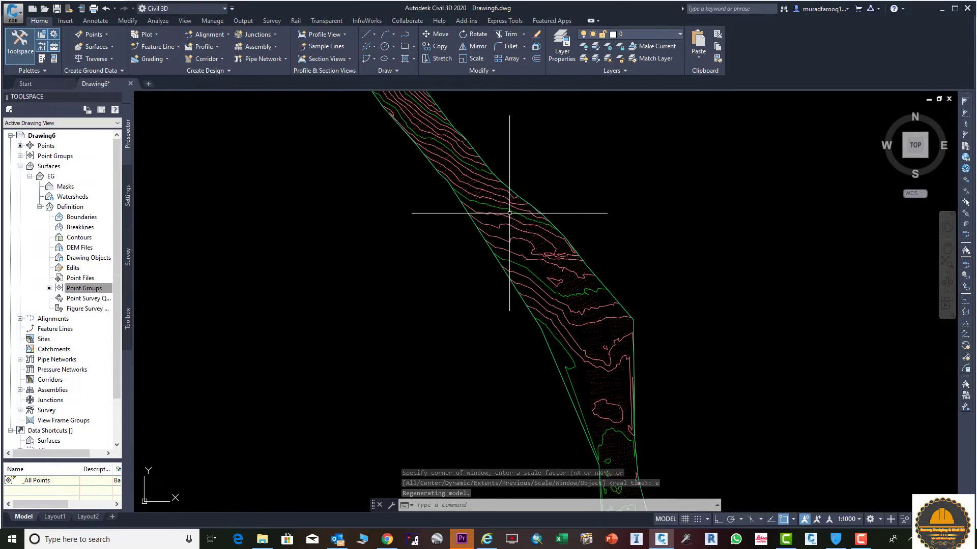
pyautogui.scroll(-4, 508, 213)
pyautogui.moveTo(508, 215); pyautogui.dragTo(459, 218, button='middle')
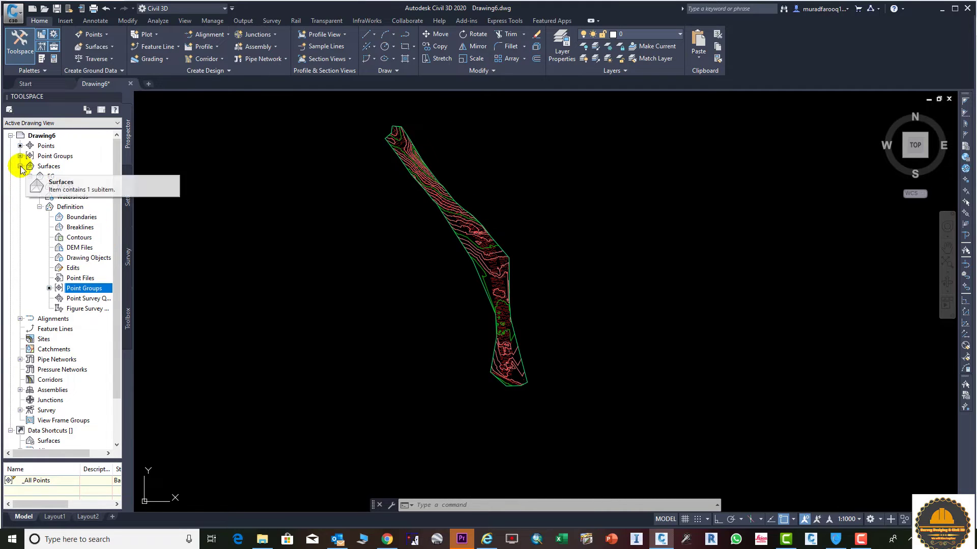
# Step: Open the properties of the _All Points point group from Prospector
pyautogui.click(20, 165)
pyautogui.click(20, 155)
pyautogui.click(67, 167)
pyautogui.rightClick(91, 167)
pyautogui.click(104, 165)
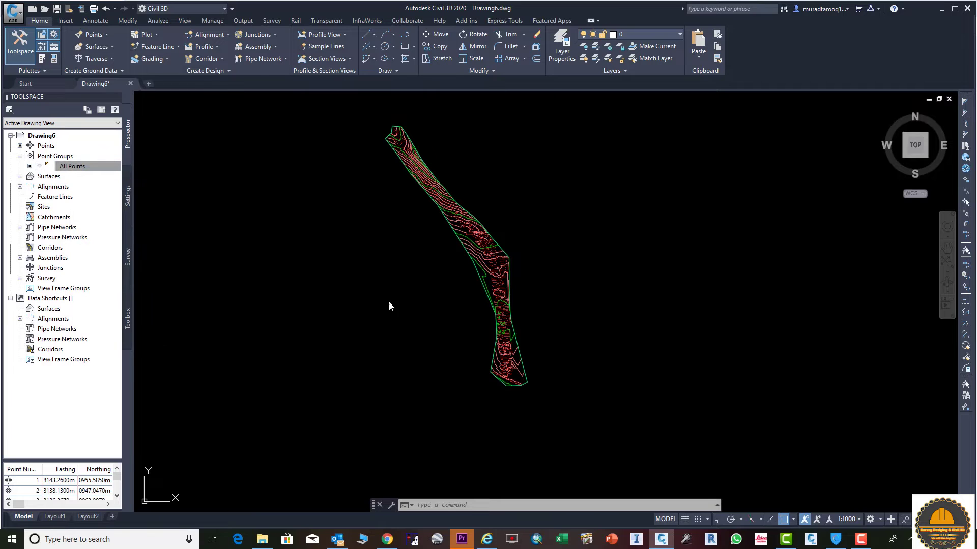
# Step: Set the point style to <none>, keep the label style <none>, and apply
pyautogui.click(445, 271)
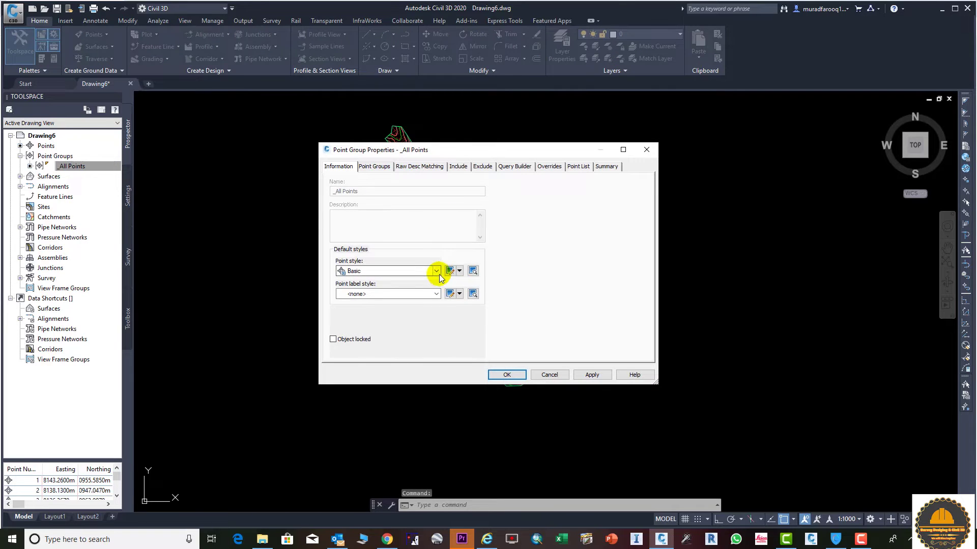
pyautogui.click(437, 293)
pyautogui.click(436, 293)
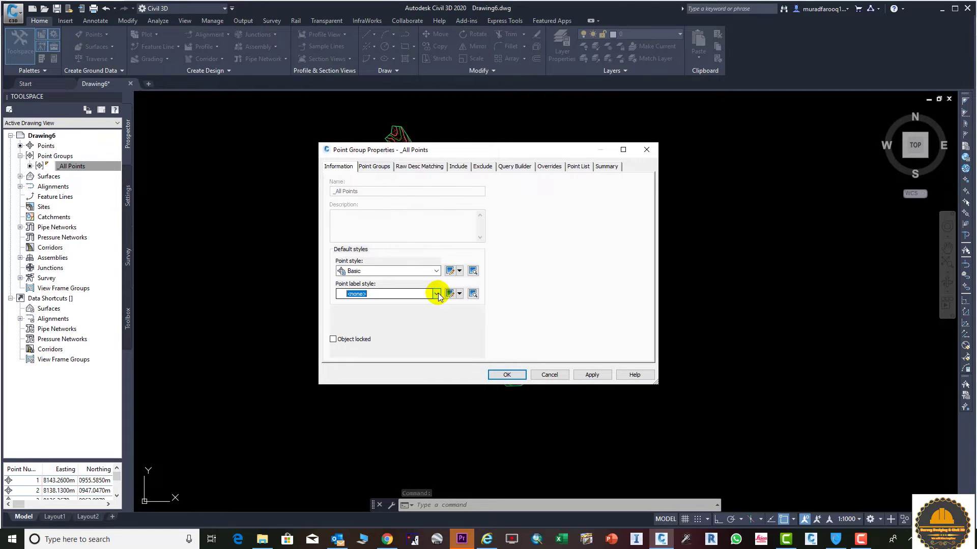
pyautogui.click(432, 267)
pyautogui.scroll(2, 377, 279)
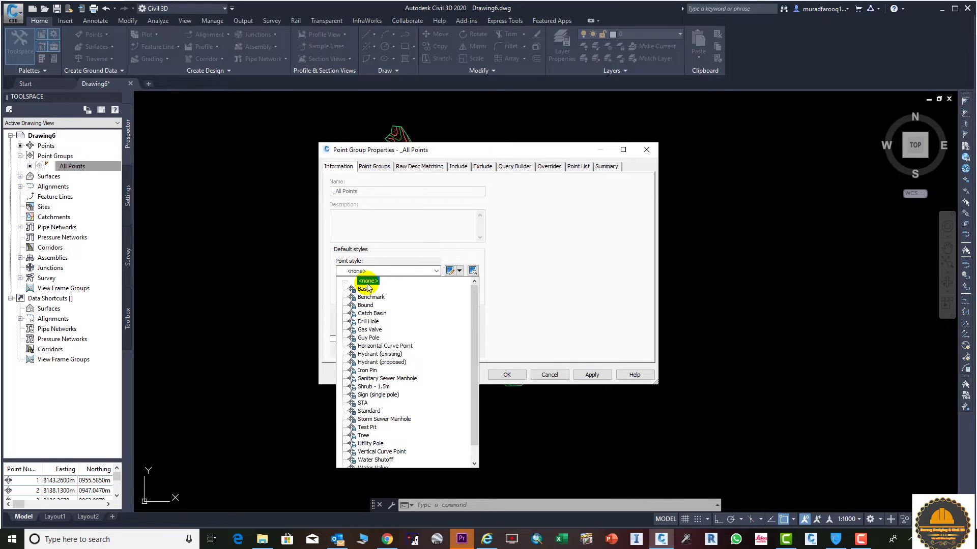
pyautogui.click(368, 283)
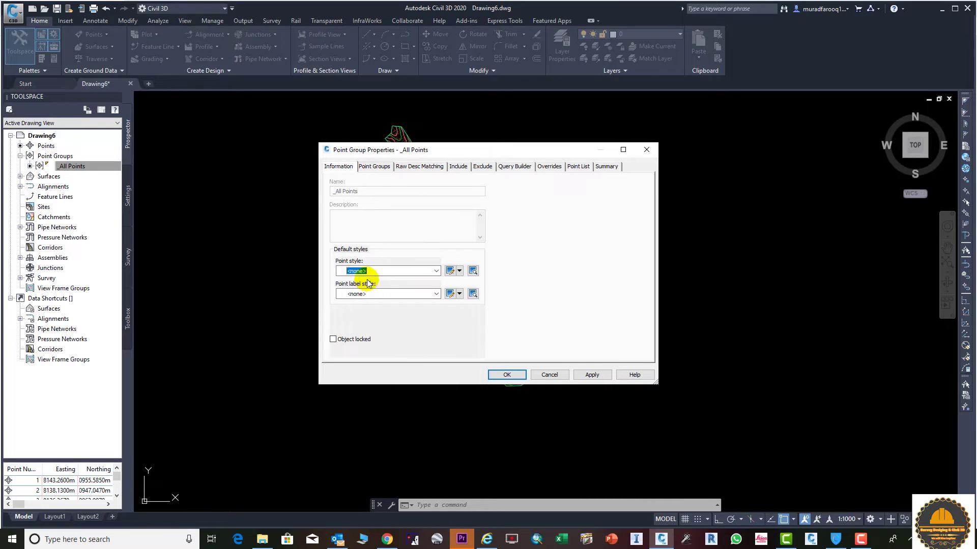
pyautogui.click(590, 375)
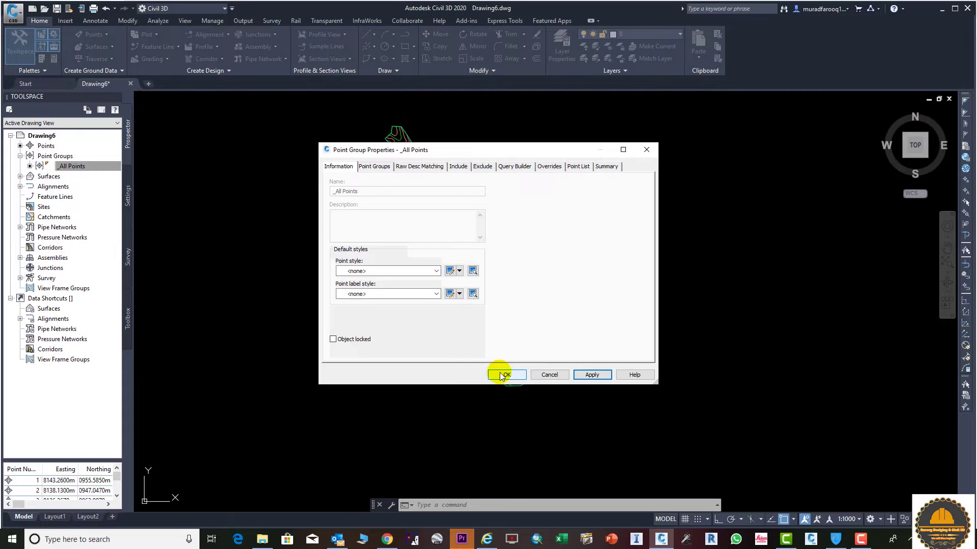
pyautogui.click(504, 374)
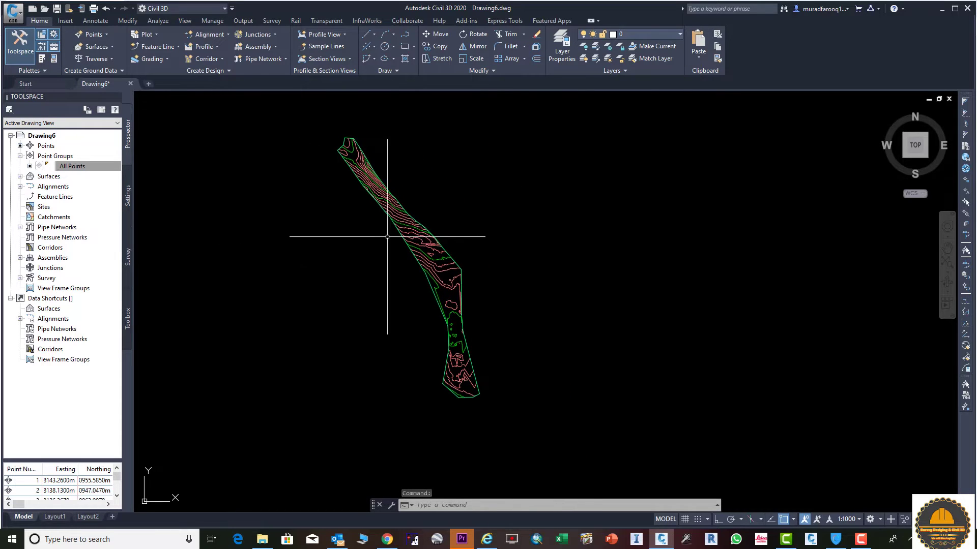
# Step: Window-select the EG surface and EXPLODE it
pyautogui.click(282, 108)
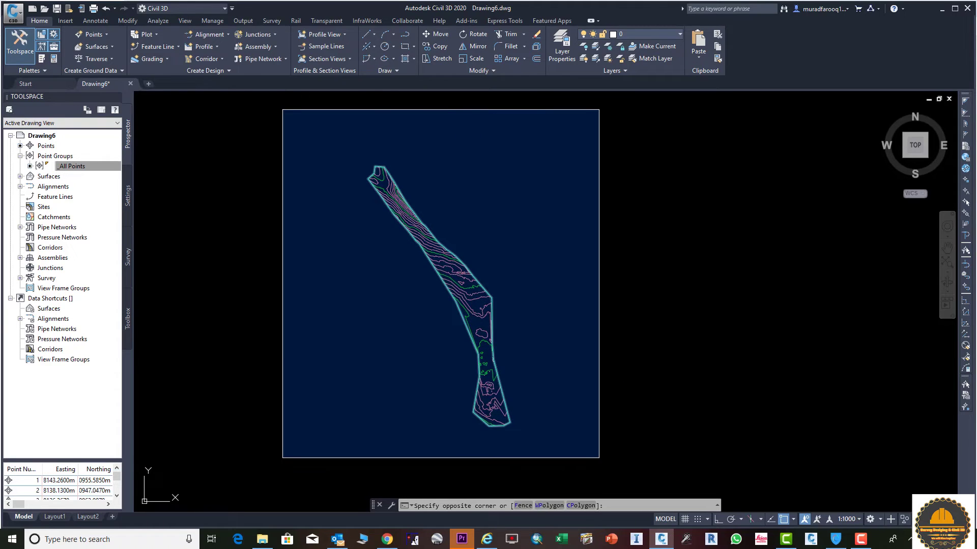
pyautogui.click(599, 457)
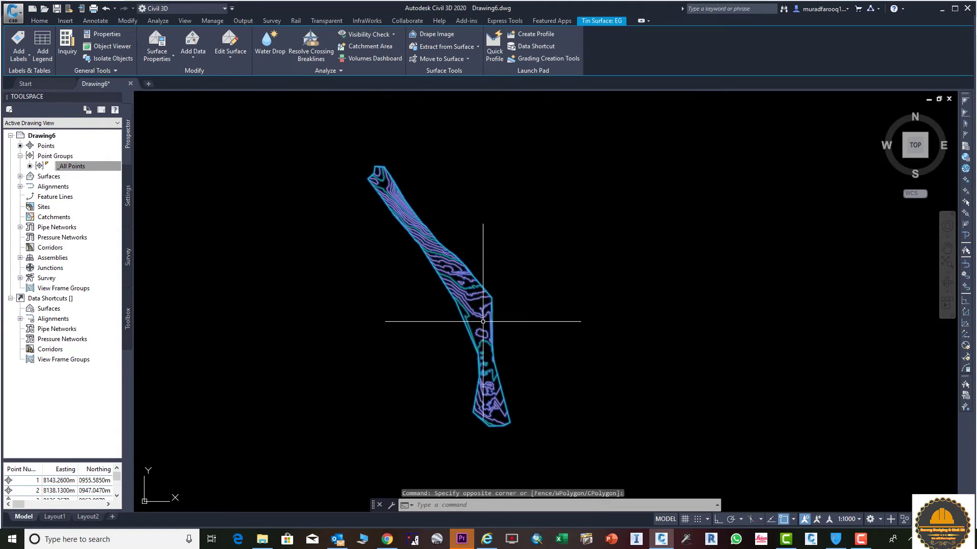
pyautogui.write('explode')
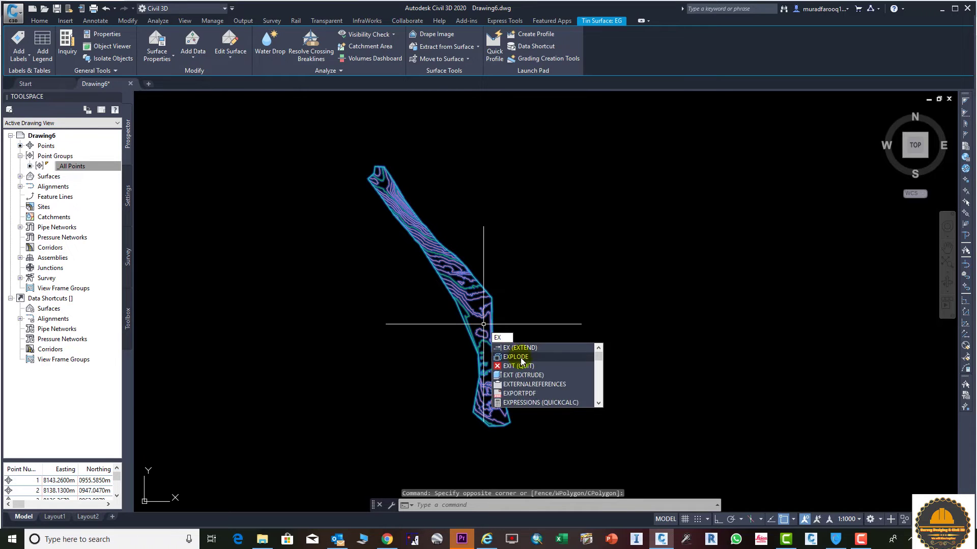
pyautogui.press('Return')
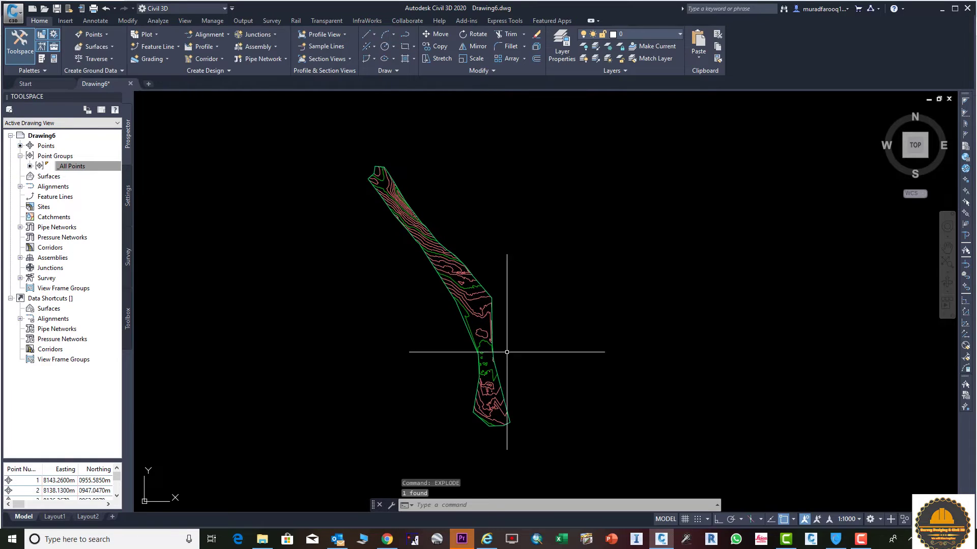
# Step: Explode the resulting contour objects again into plain lines and check a contour's layer
pyautogui.click(294, 113)
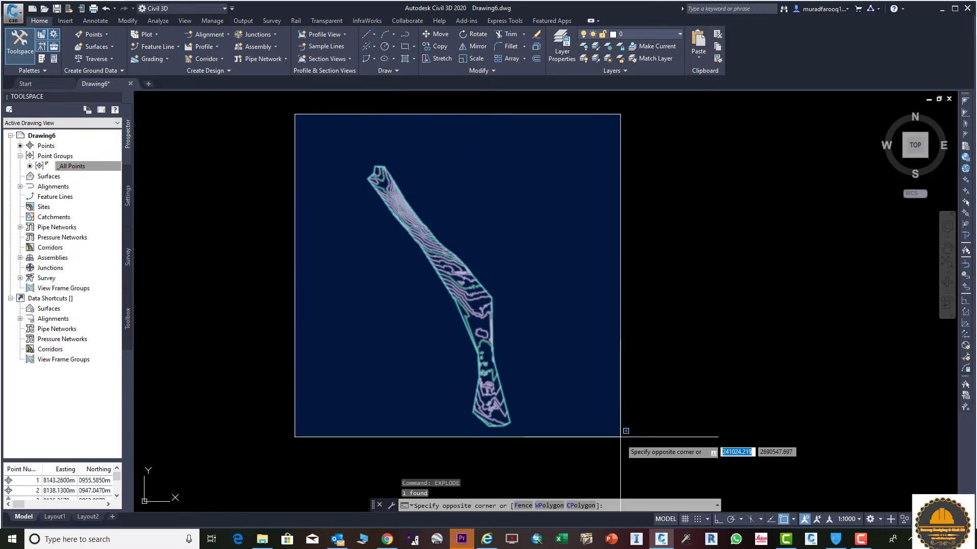
pyautogui.click(620, 457)
pyautogui.write('e')
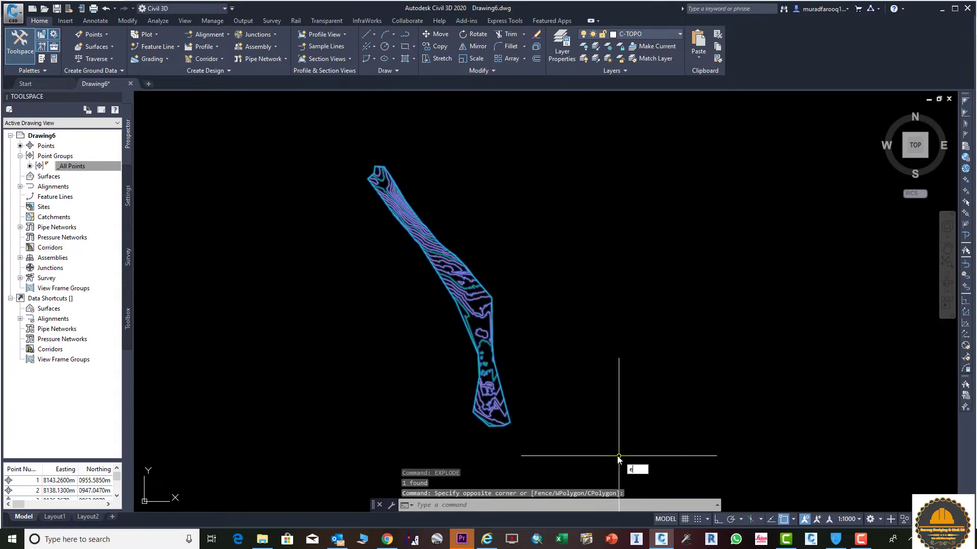
pyautogui.write('x')
pyautogui.click(653, 488)
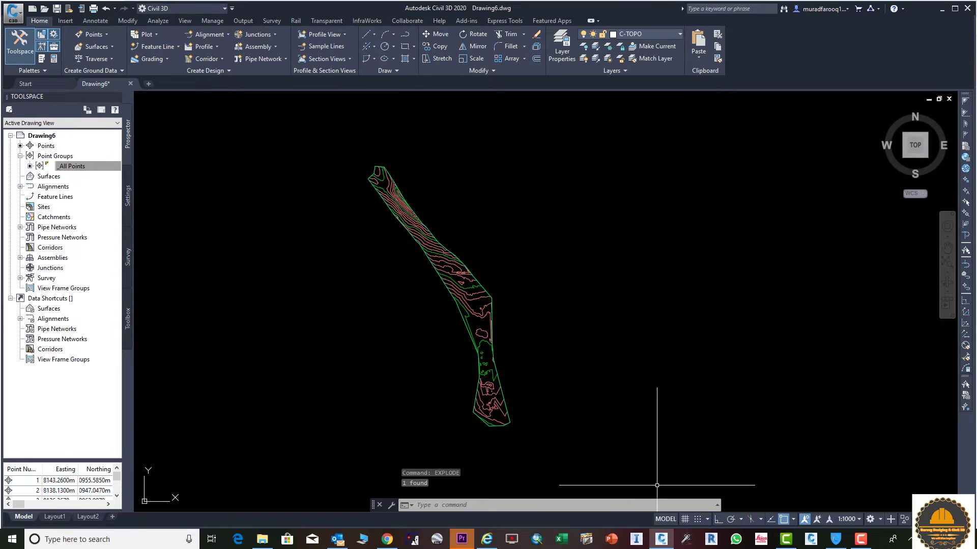
pyautogui.click(464, 290)
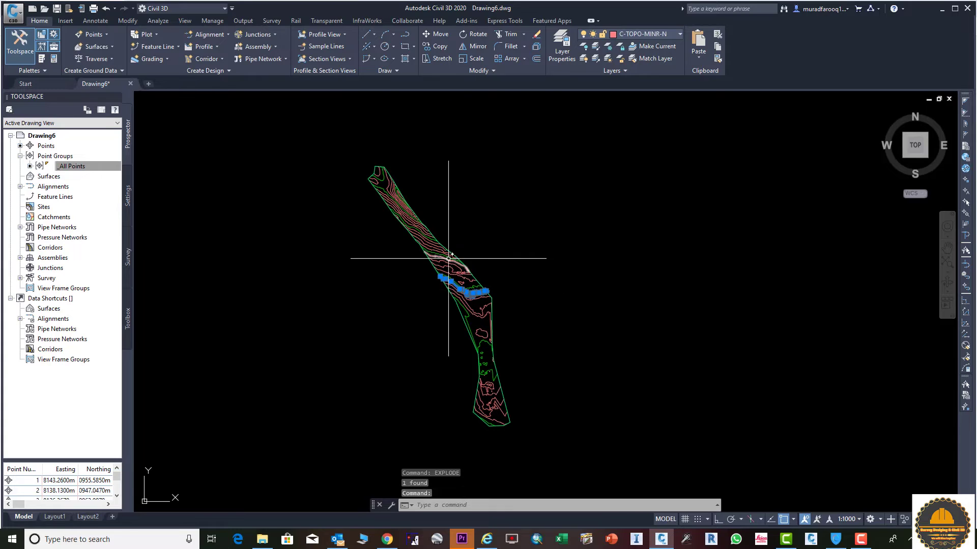
pyautogui.press('Escape')
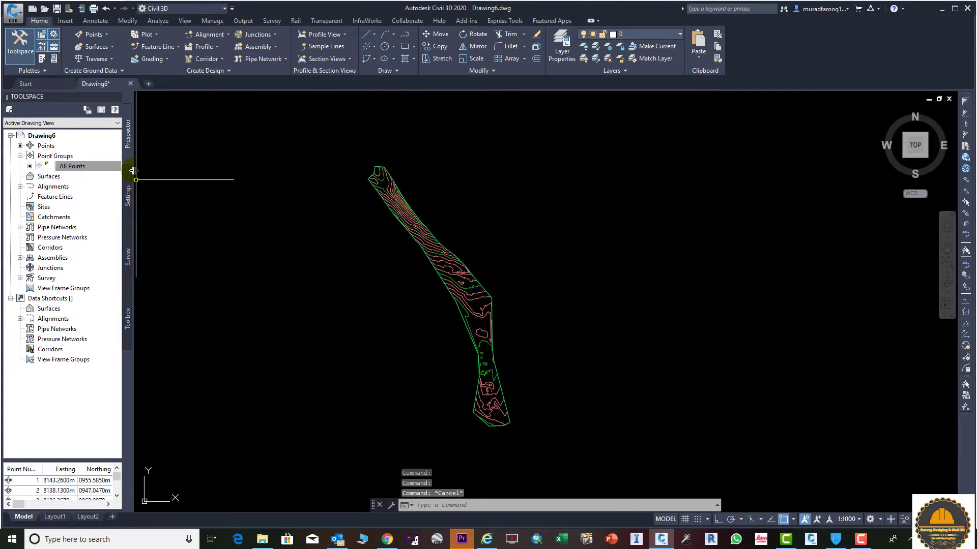
pyautogui.click(71, 166)
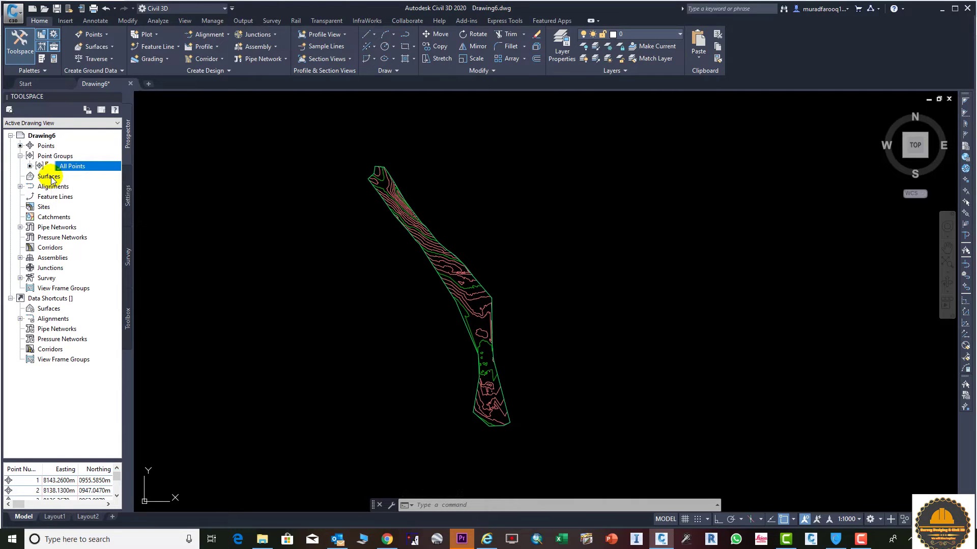
# Step: Create a new surface named BASE
pyautogui.rightClick(63, 178)
pyautogui.click(73, 184)
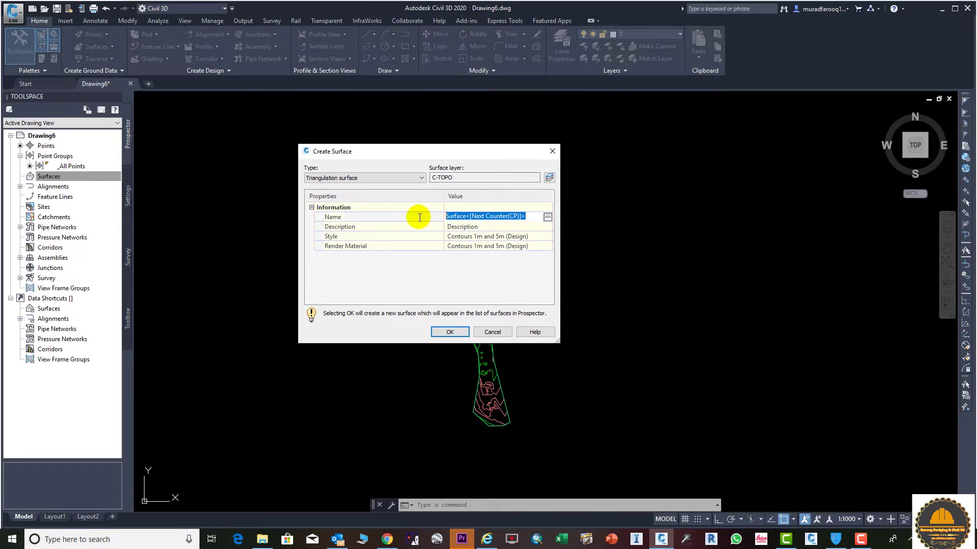
pyautogui.write('BASE')
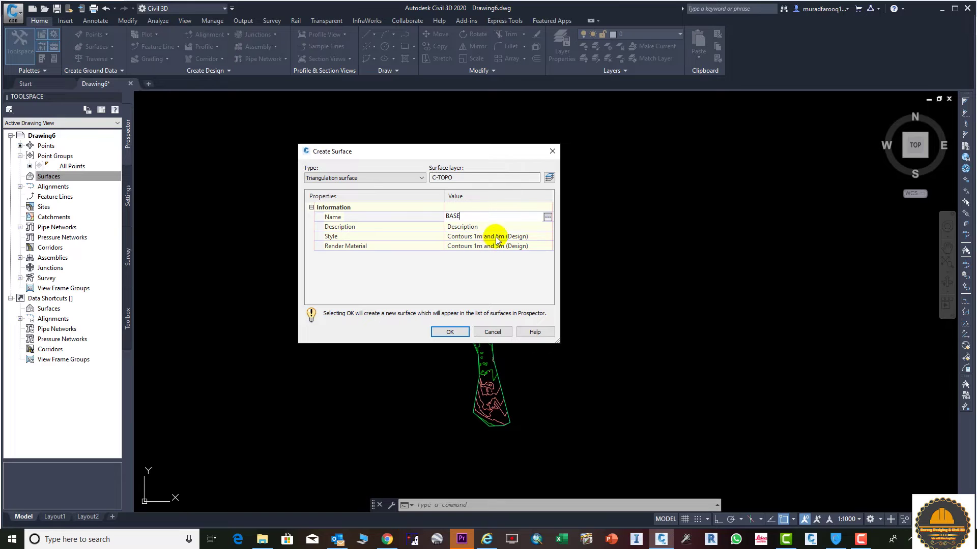
pyautogui.click(450, 332)
# Step: Add the drawing's contour polylines to BASE's Contours definition and rebuild the surface
pyautogui.click(28, 177)
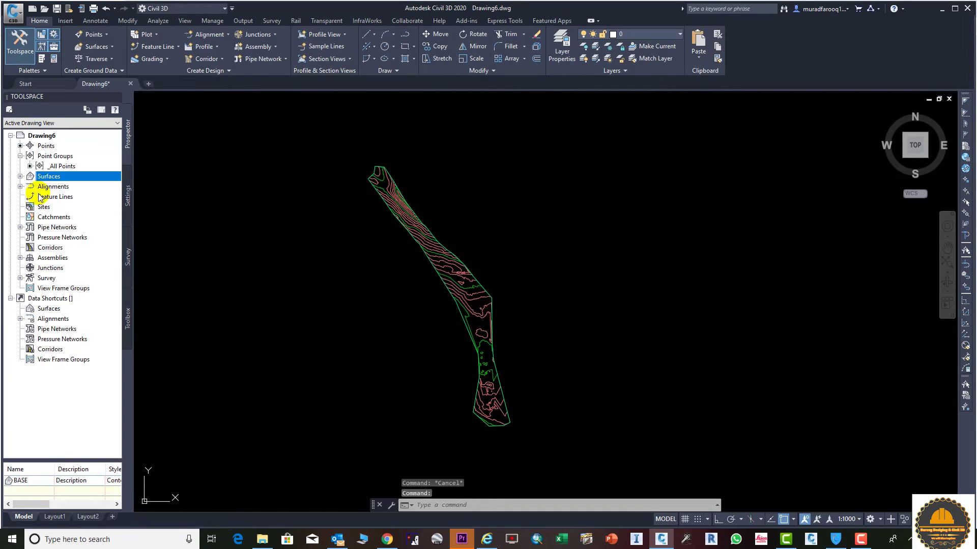
pyautogui.click(20, 176)
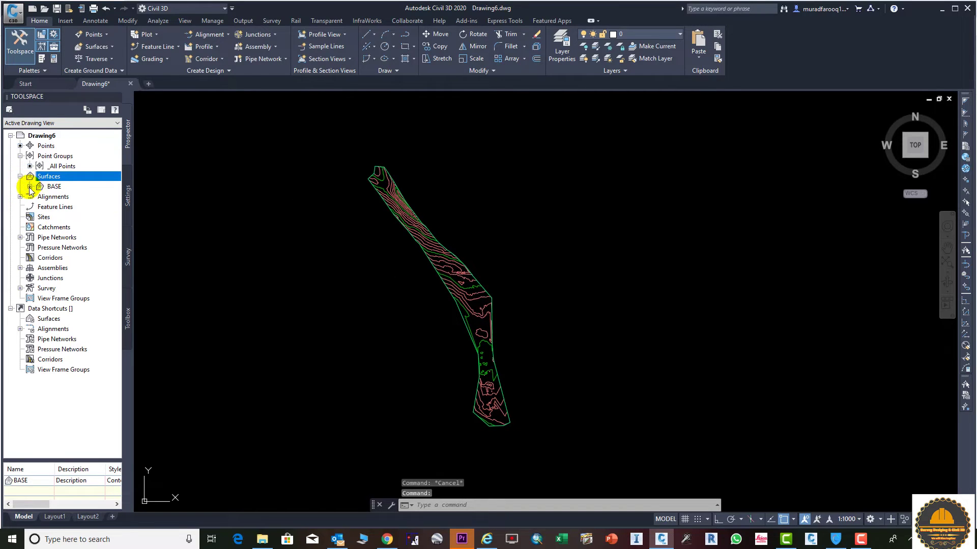
pyautogui.click(30, 186)
pyautogui.click(40, 217)
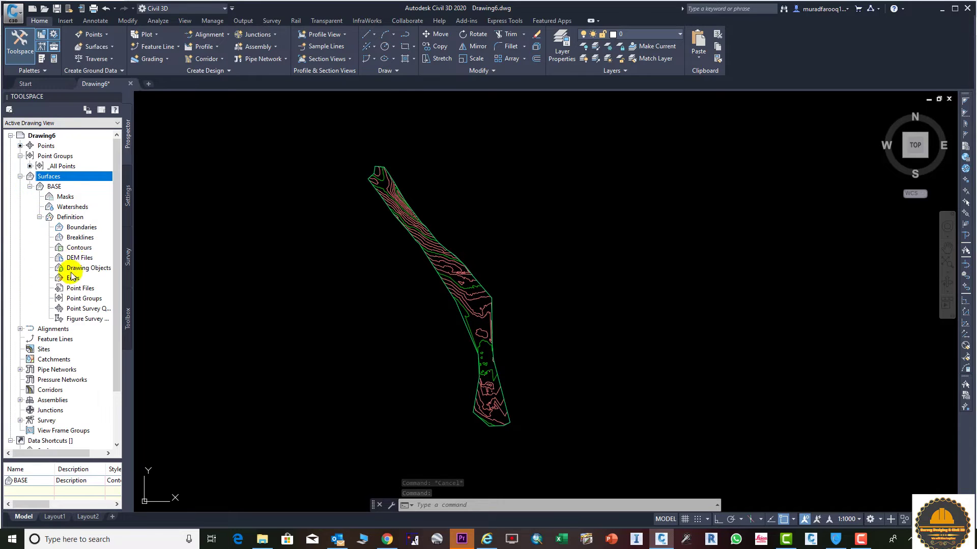
pyautogui.click(81, 247)
pyautogui.rightClick(81, 250)
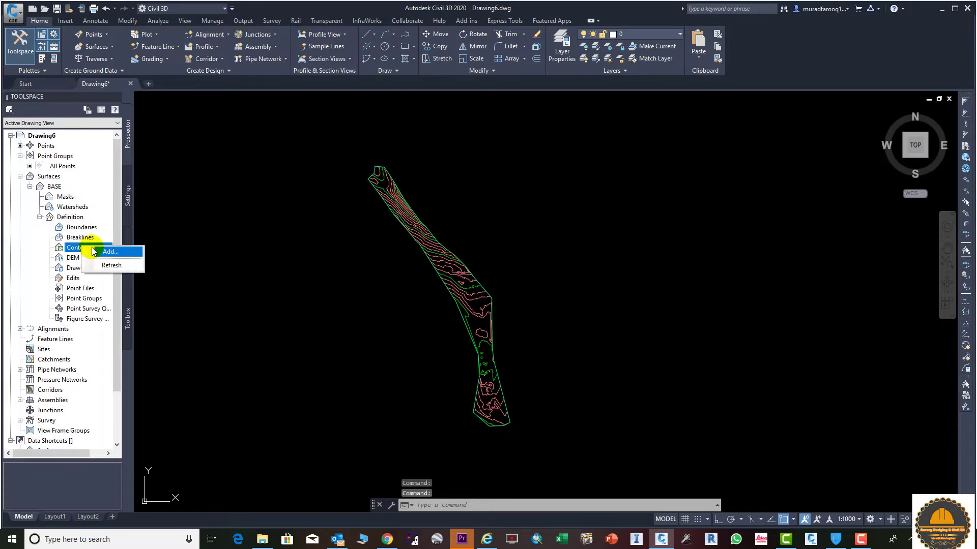
pyautogui.click(115, 251)
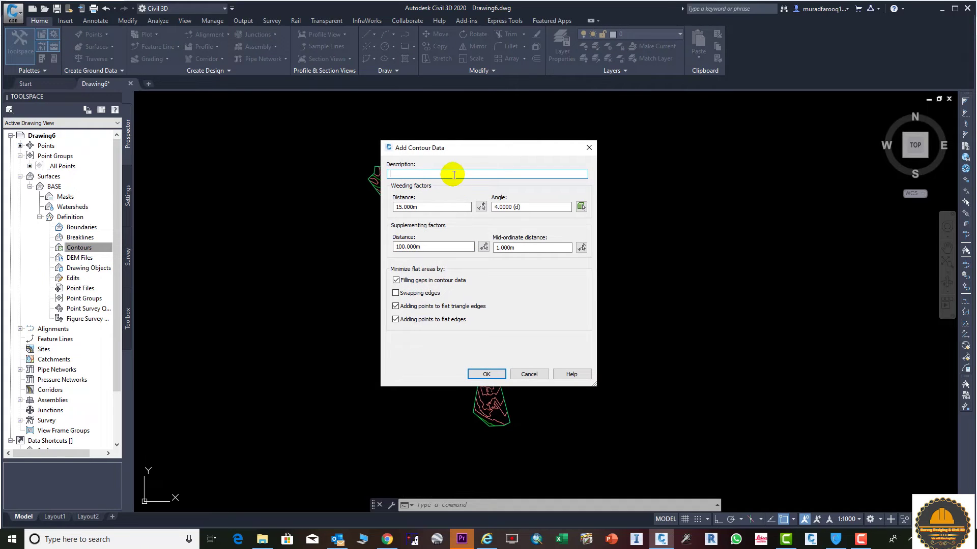
pyautogui.write('ddd')
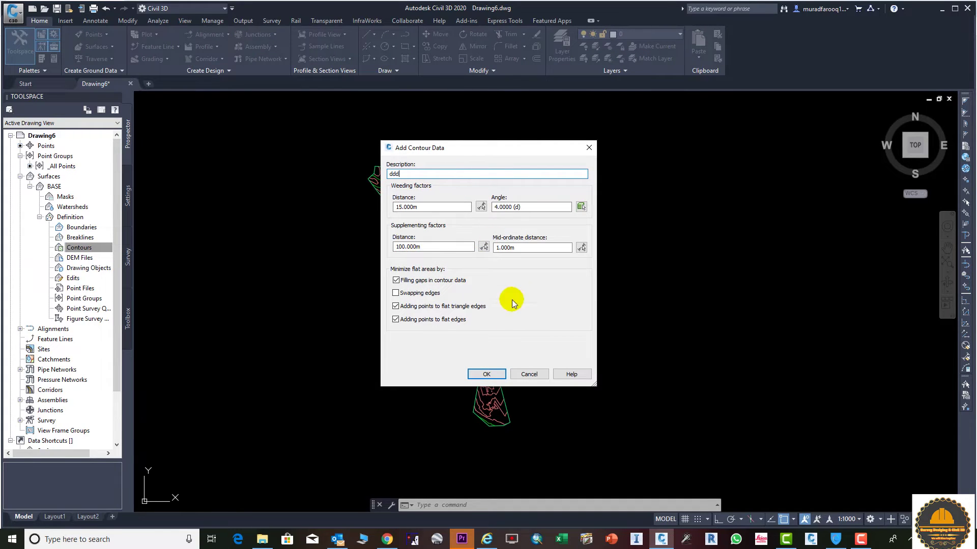
pyautogui.click(487, 374)
pyautogui.scroll(3, 451, 305)
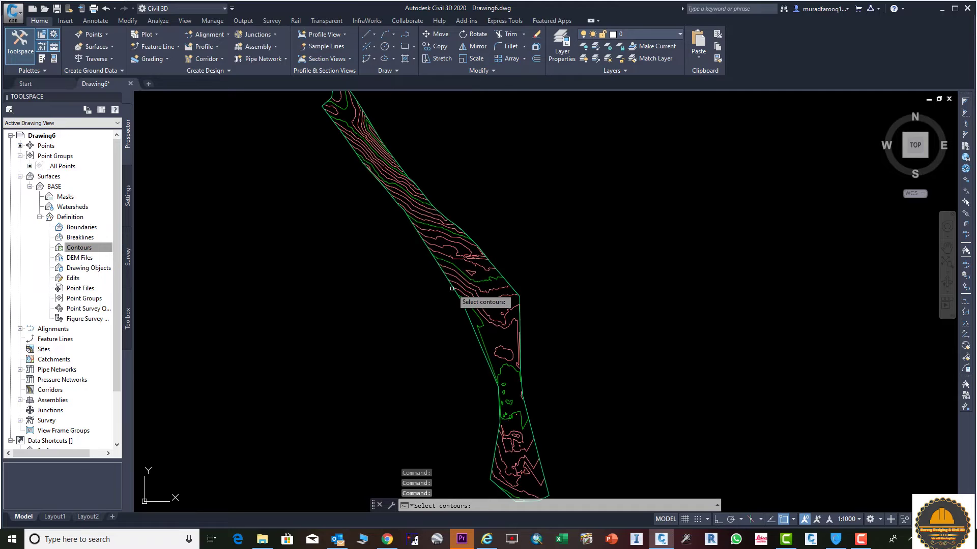
pyautogui.click(450, 283)
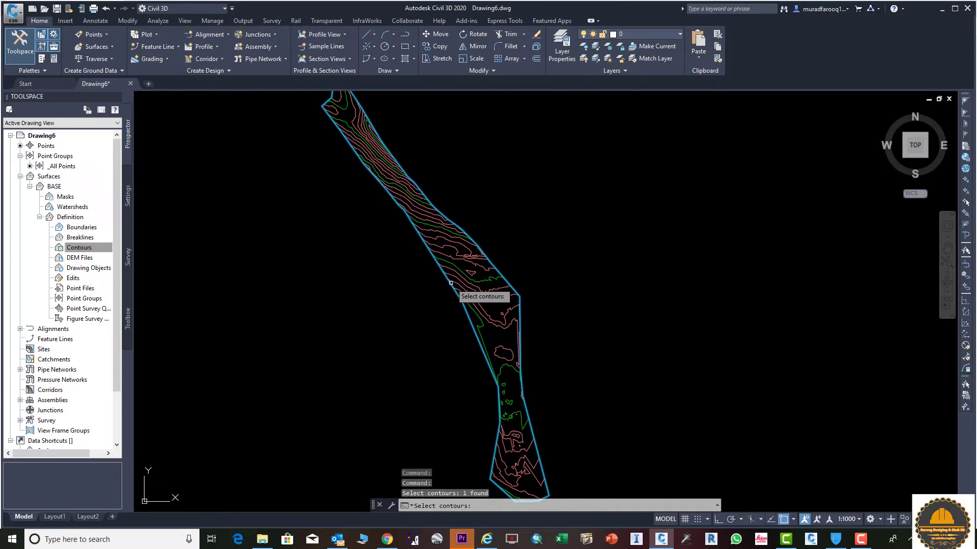
pyautogui.press('Return')
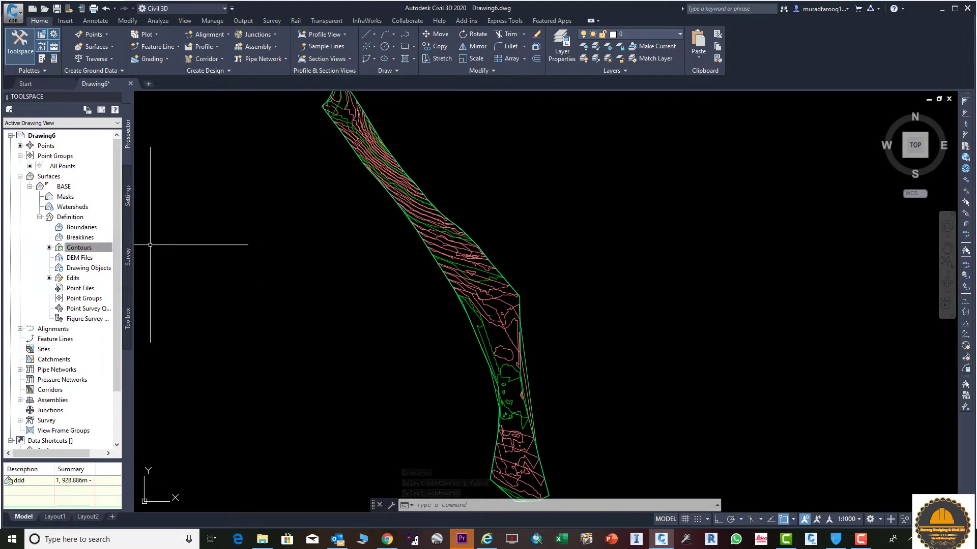
# Step: Change the BASE surface's style to _No Display in its Surface Properties
pyautogui.click(29, 187)
pyautogui.click(61, 186)
pyautogui.rightClick(70, 186)
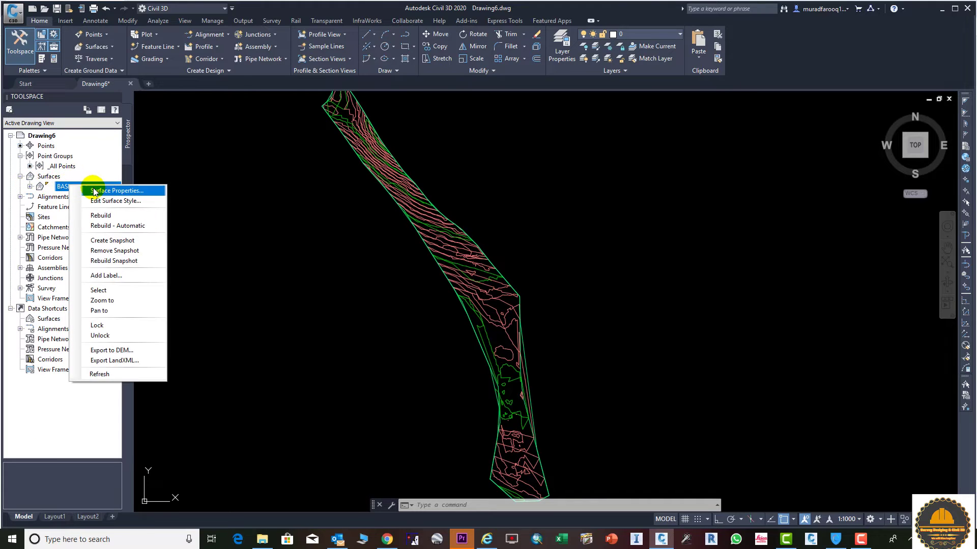
pyautogui.click(95, 191)
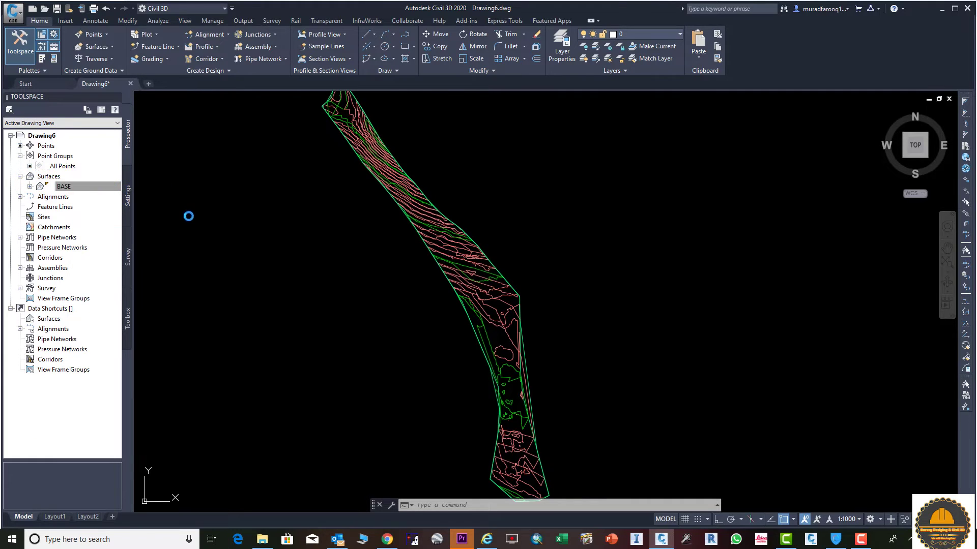
pyautogui.click(436, 271)
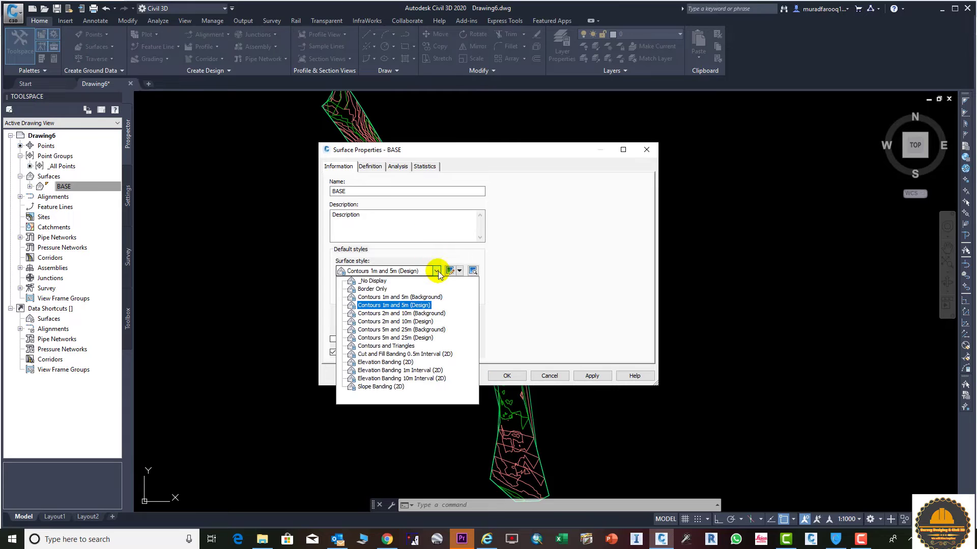
pyautogui.click(375, 281)
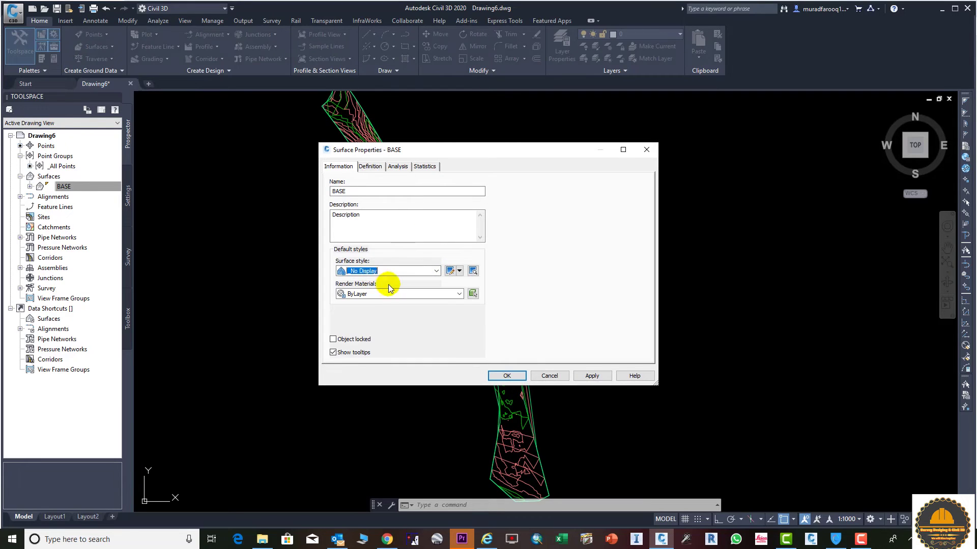
pyautogui.click(590, 376)
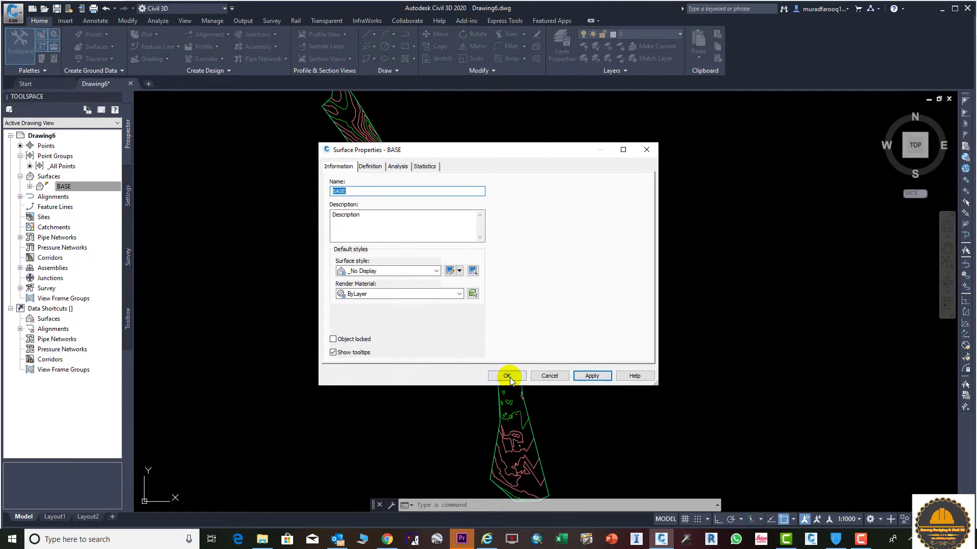
pyautogui.click(507, 376)
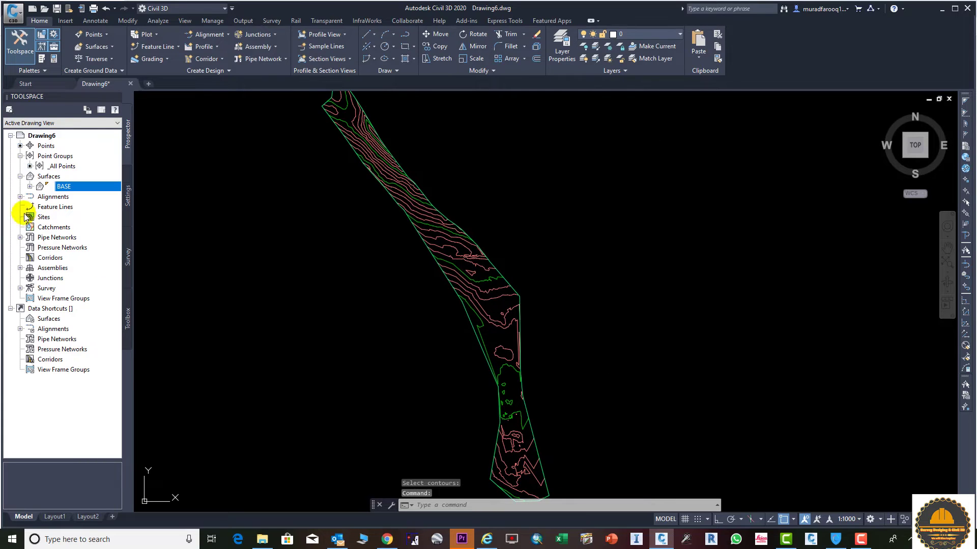
# Step: Create a new surface named TOP
pyautogui.rightClick(47, 177)
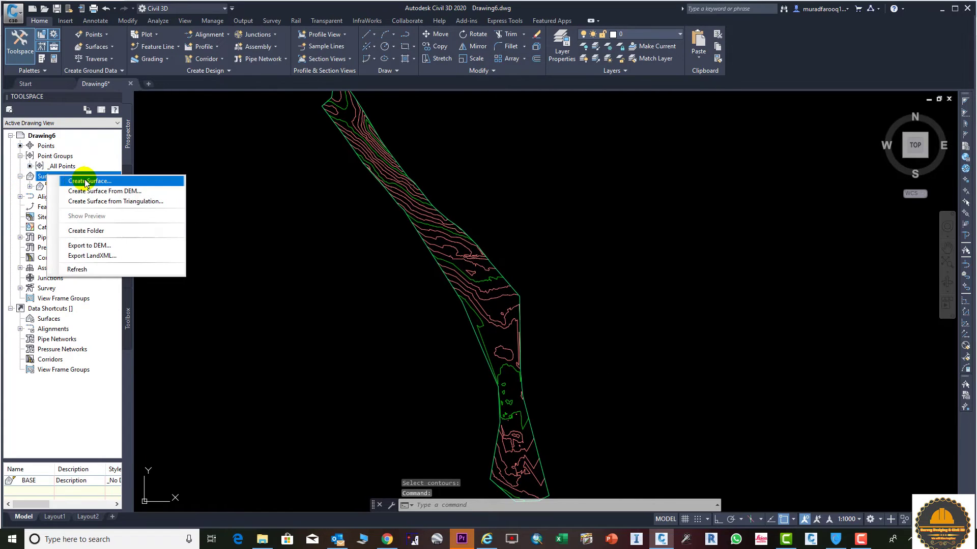
pyautogui.click(85, 181)
pyautogui.click(532, 217)
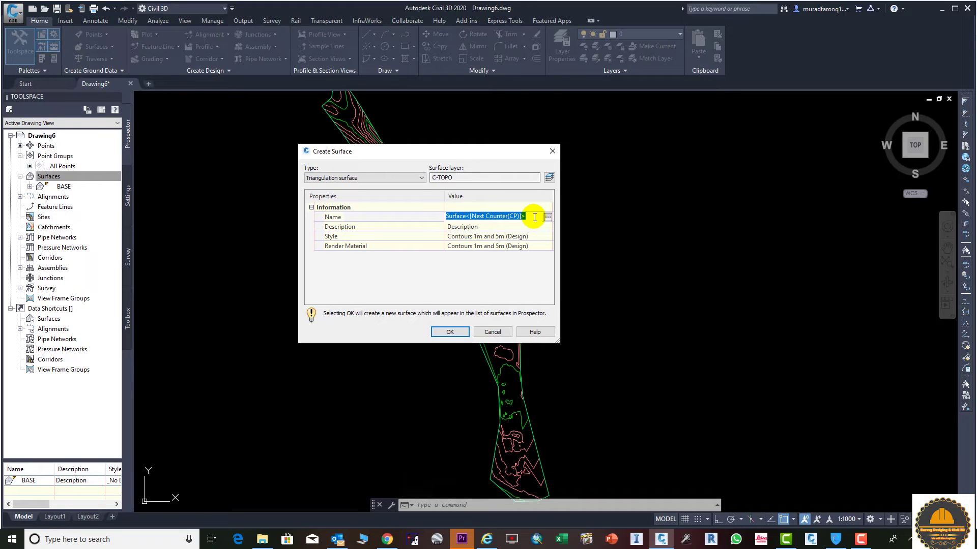
pyautogui.write('TOP')
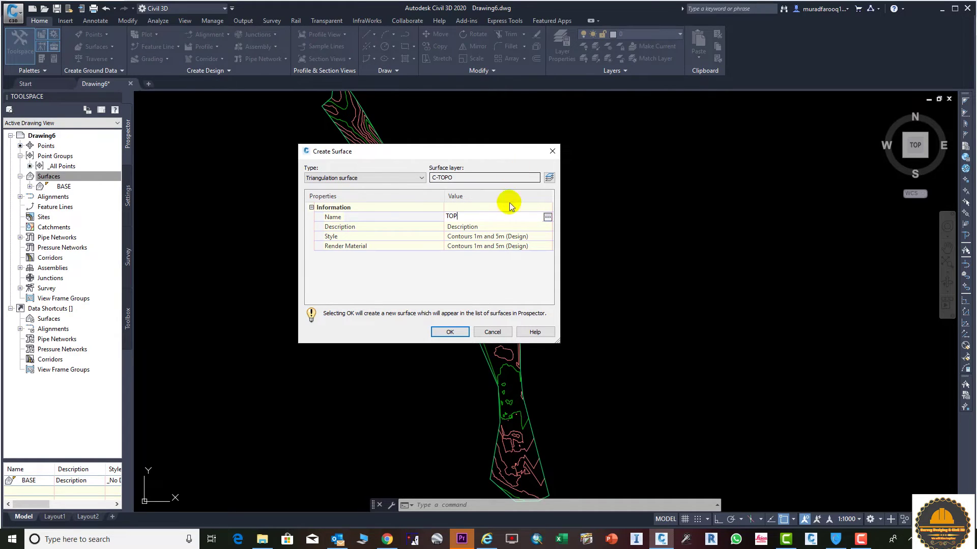
pyautogui.click(446, 331)
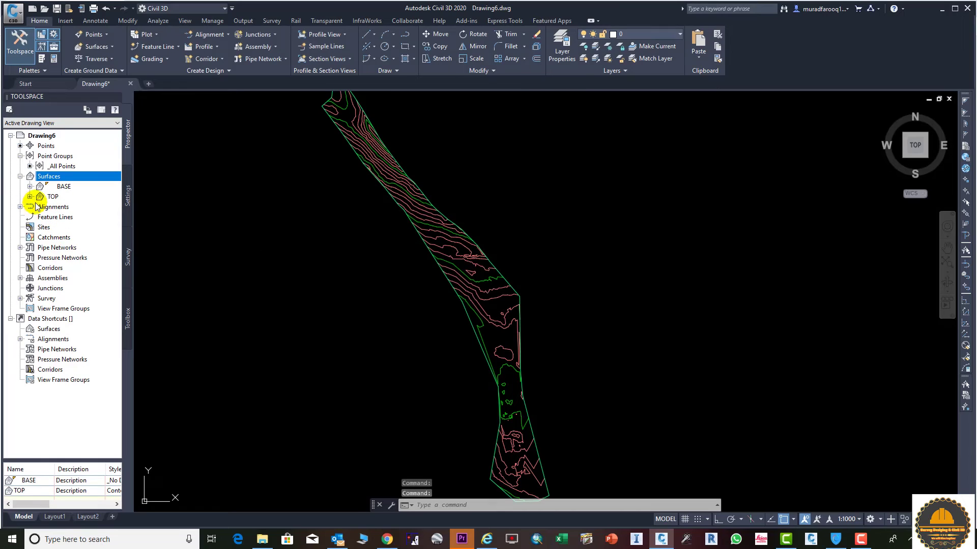
# Step: Add the _All Points point group to TOP's definition
pyautogui.click(30, 197)
pyautogui.click(40, 227)
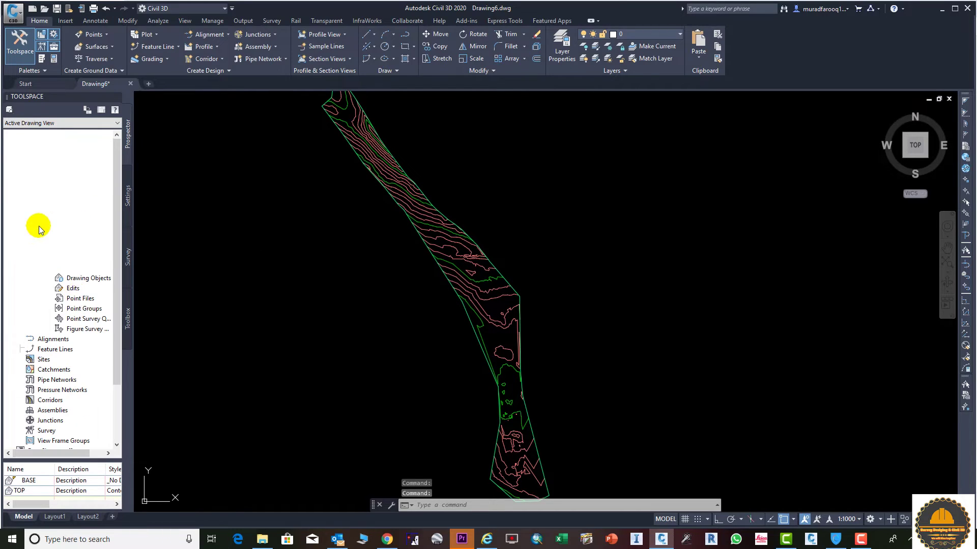
pyautogui.rightClick(89, 310)
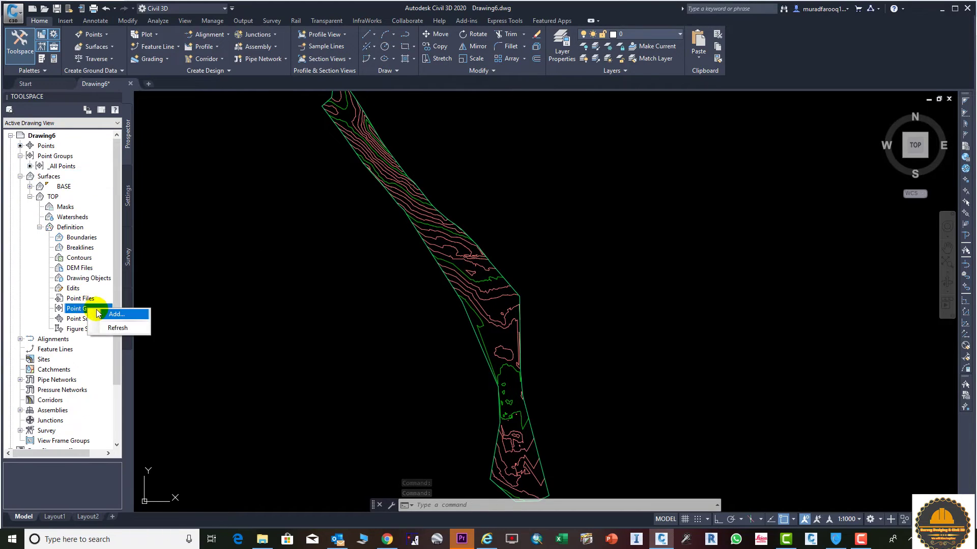
pyautogui.click(135, 311)
pyautogui.click(435, 252)
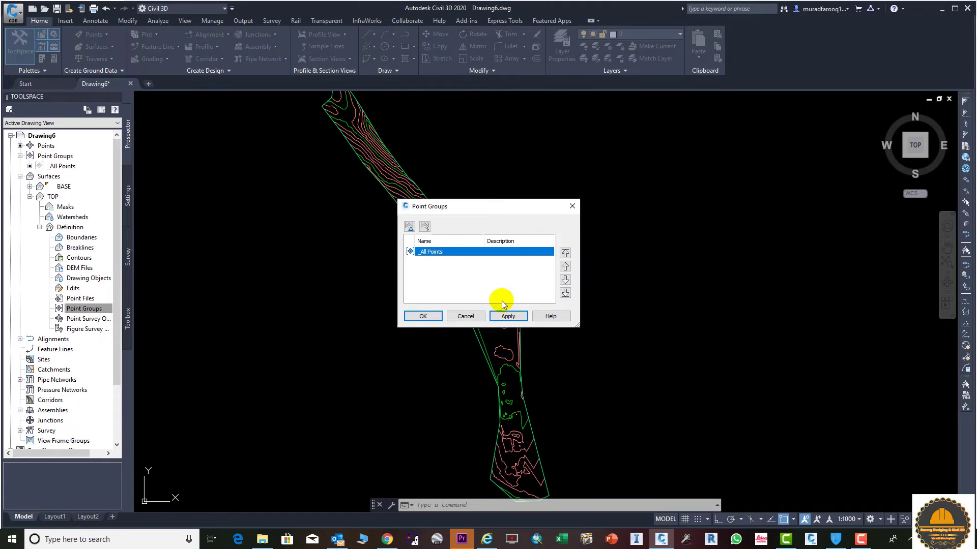
pyautogui.click(508, 315)
pyautogui.click(422, 316)
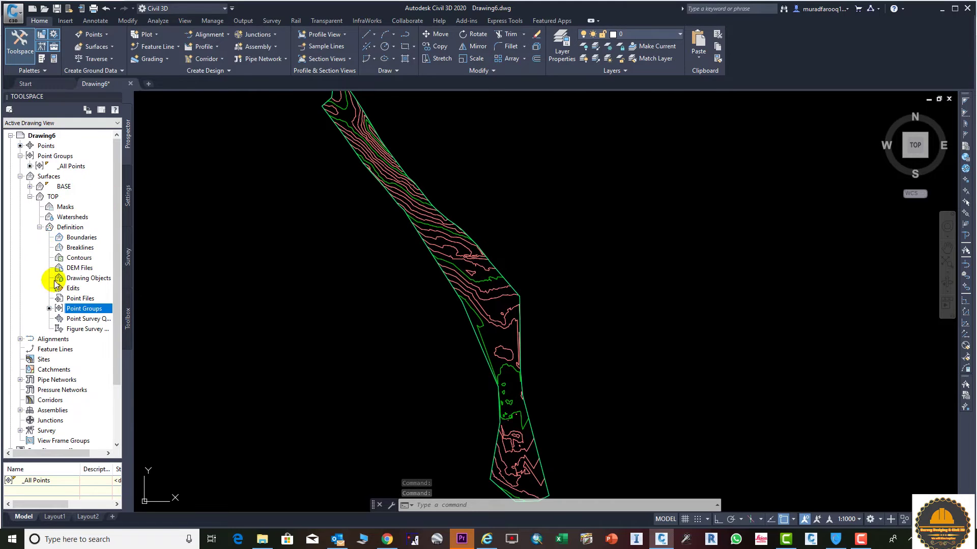
pyautogui.click(39, 227)
# Step: Start a new triangulation volume surface named Volume
pyautogui.rightClick(55, 176)
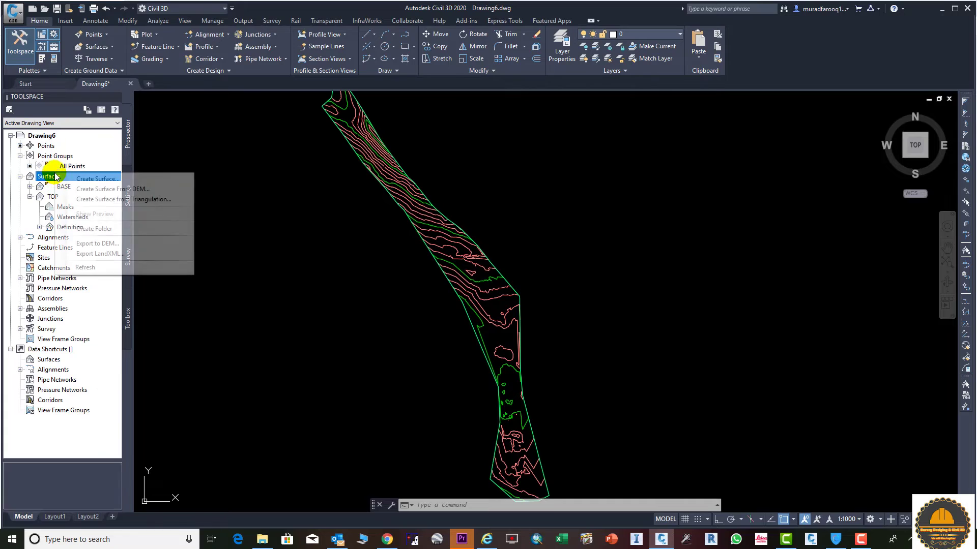
pyautogui.click(92, 180)
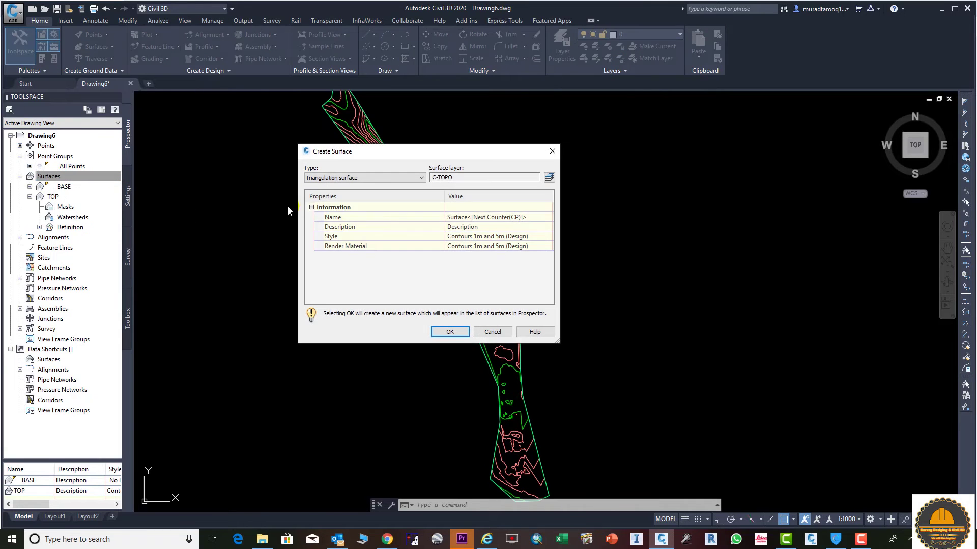
pyautogui.click(414, 175)
pyautogui.click(350, 204)
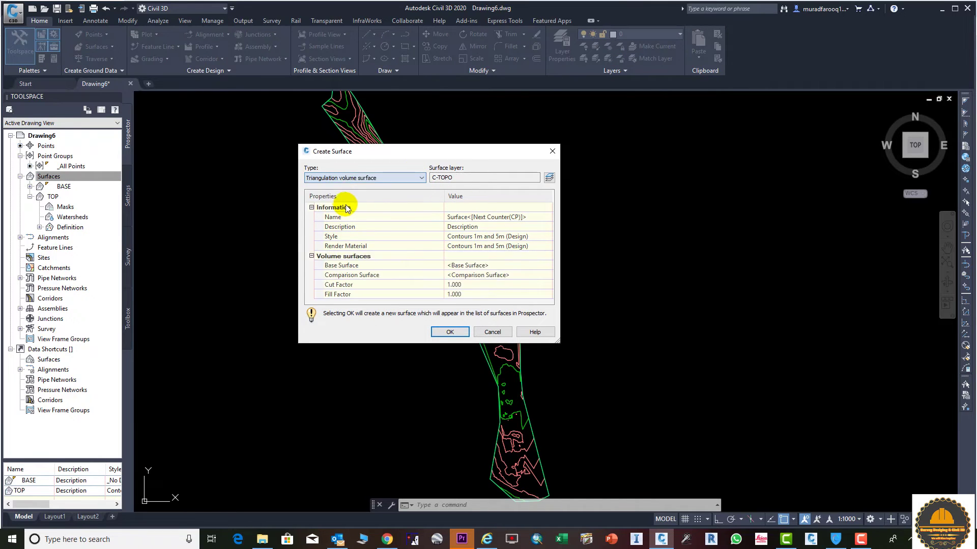
pyautogui.click(527, 217)
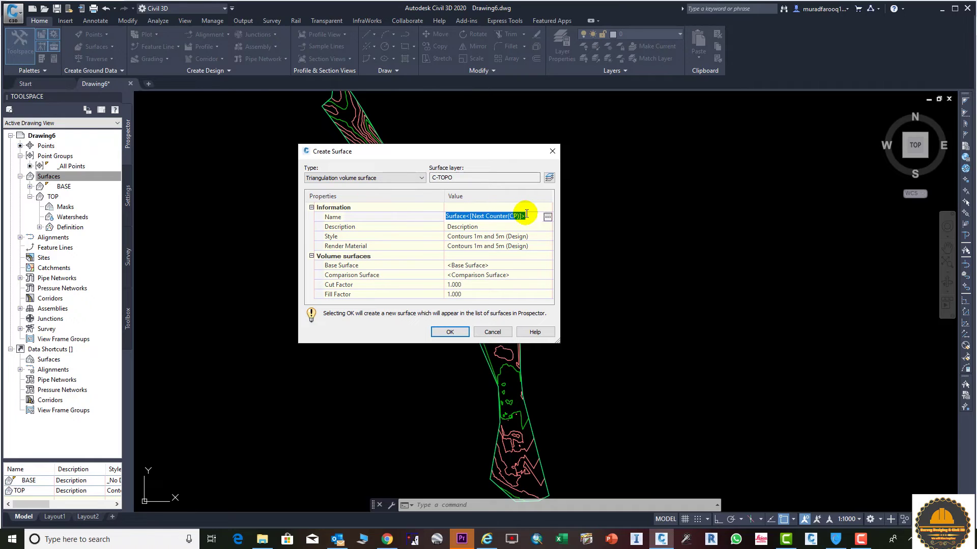
pyautogui.write('Volume')
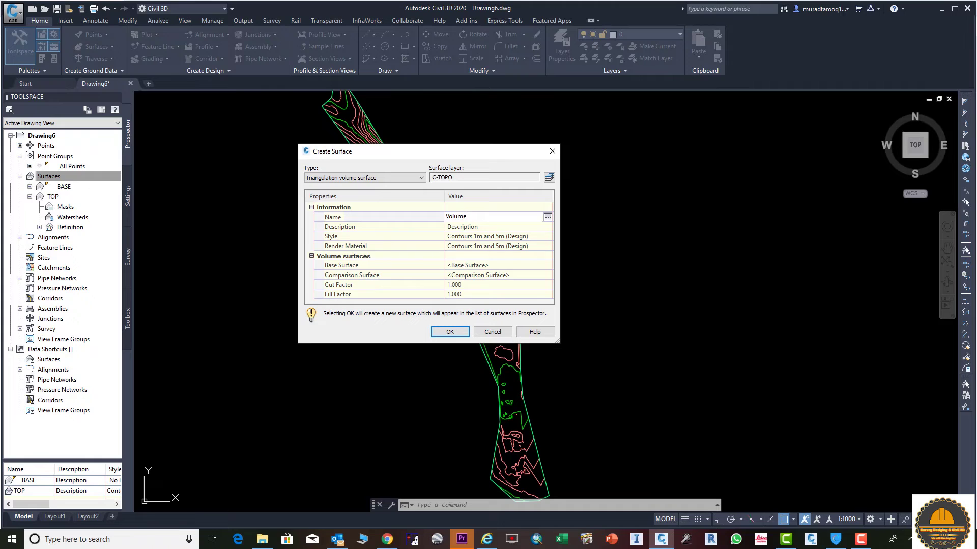
pyautogui.click(510, 265)
# Step: Set BASE as base and TOP as comparison surface, then create Volume
pyautogui.click(547, 265)
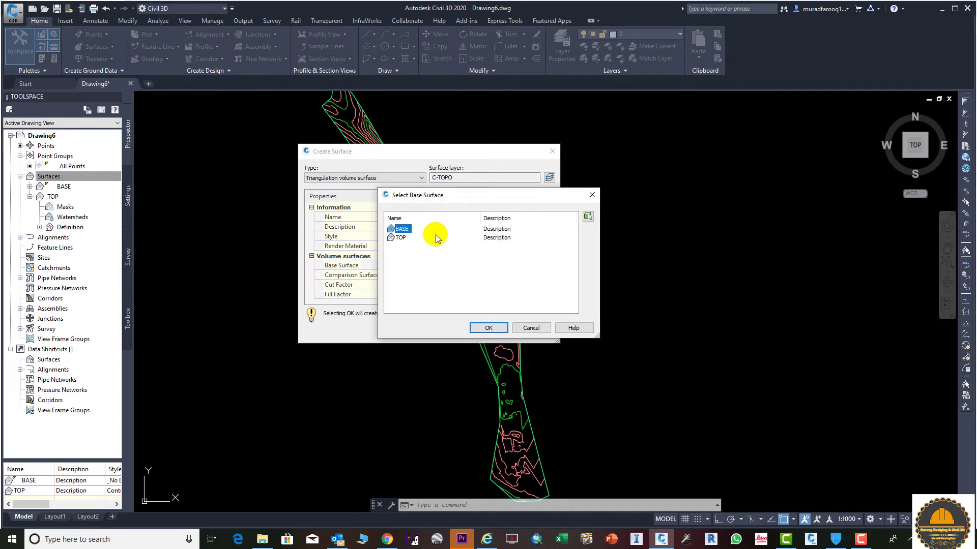
pyautogui.click(488, 328)
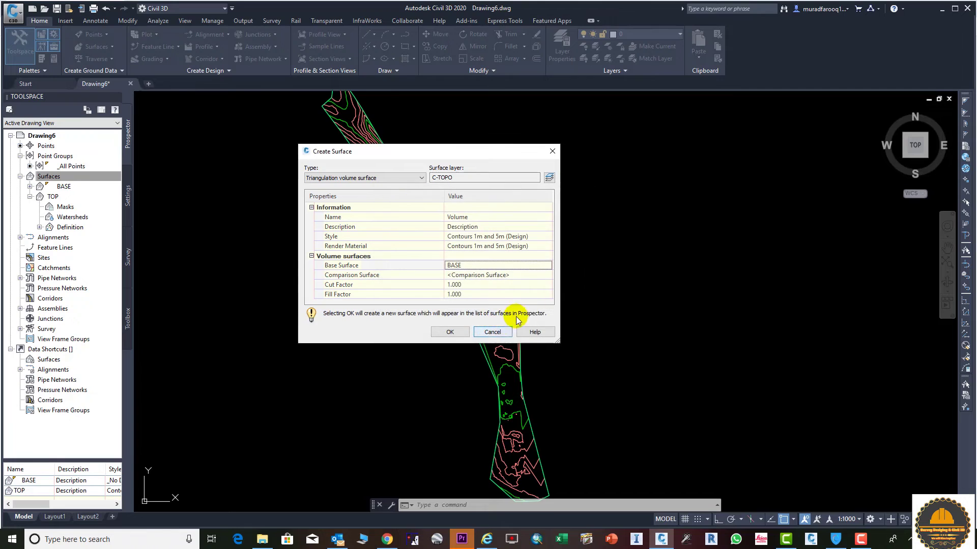
pyautogui.click(536, 275)
pyautogui.click(552, 275)
pyautogui.click(401, 237)
pyautogui.click(487, 327)
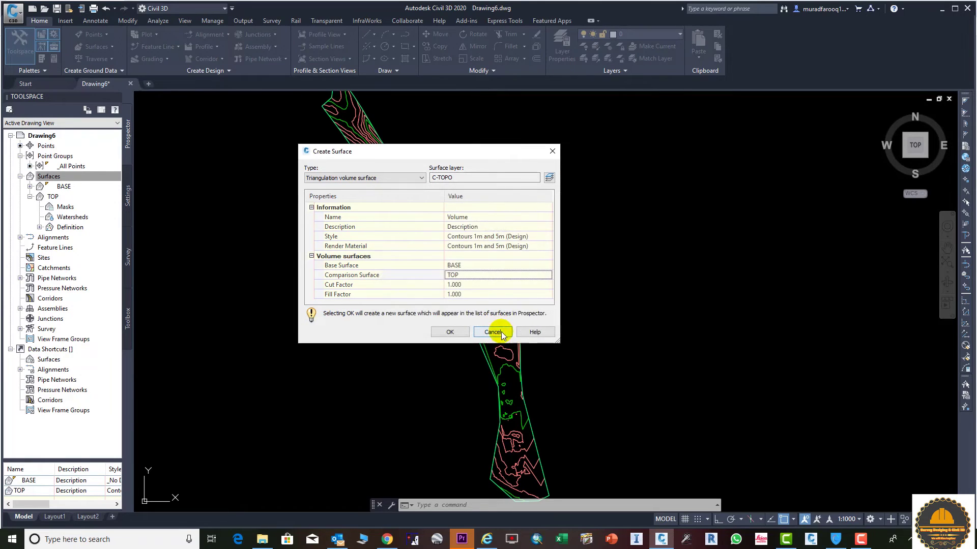
pyautogui.click(448, 333)
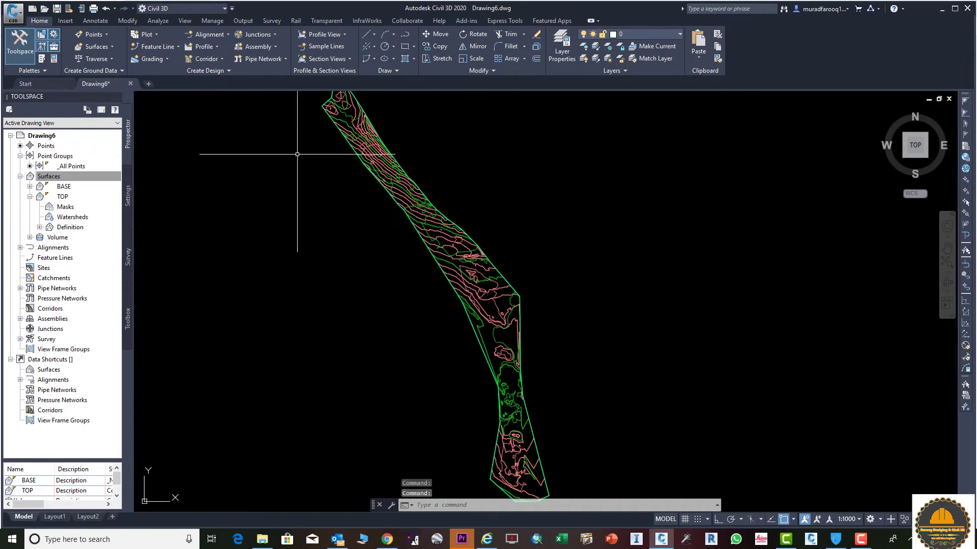
pyautogui.click(401, 199)
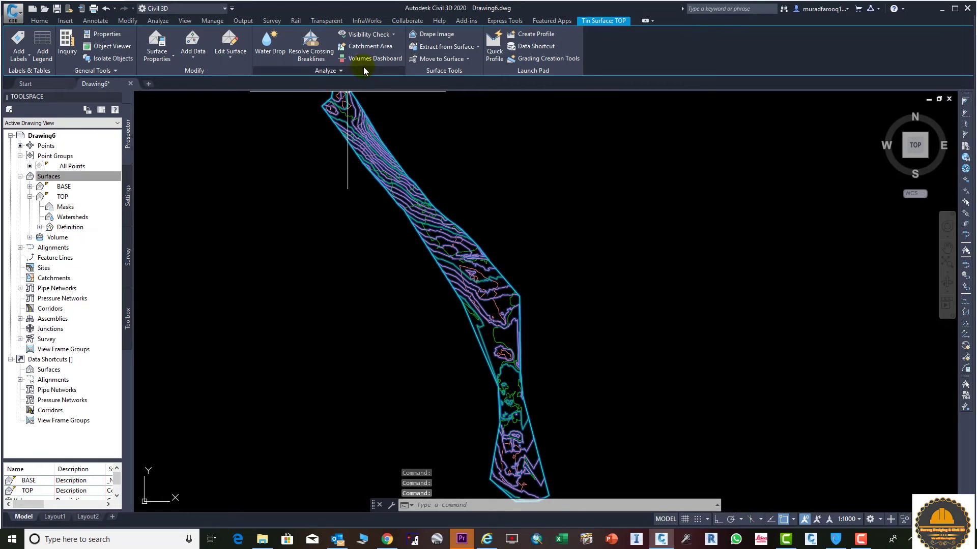
# Step: Load Volume into the Volumes Dashboard and generate its cut/fill report (810080.00 cut, 789986.17 fill)
pyautogui.click(371, 59)
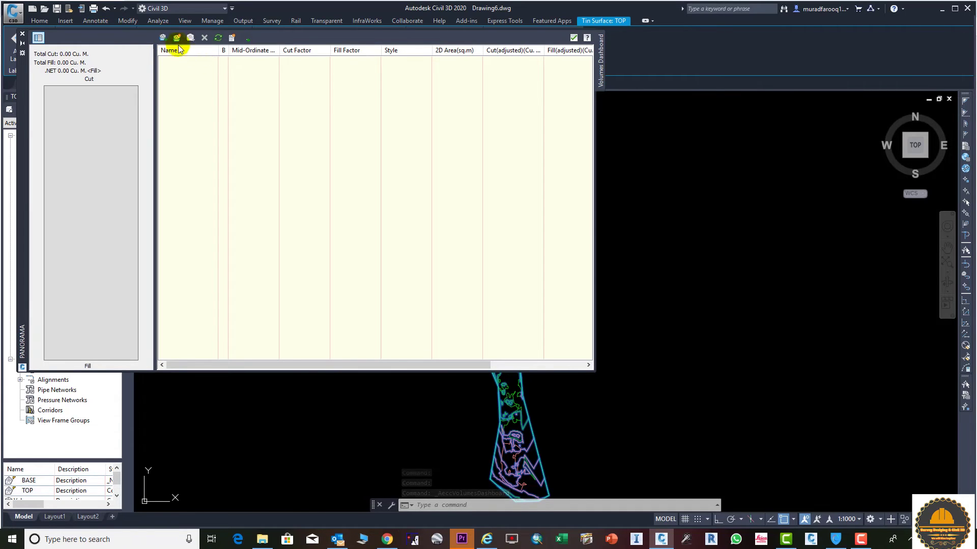
pyautogui.click(163, 38)
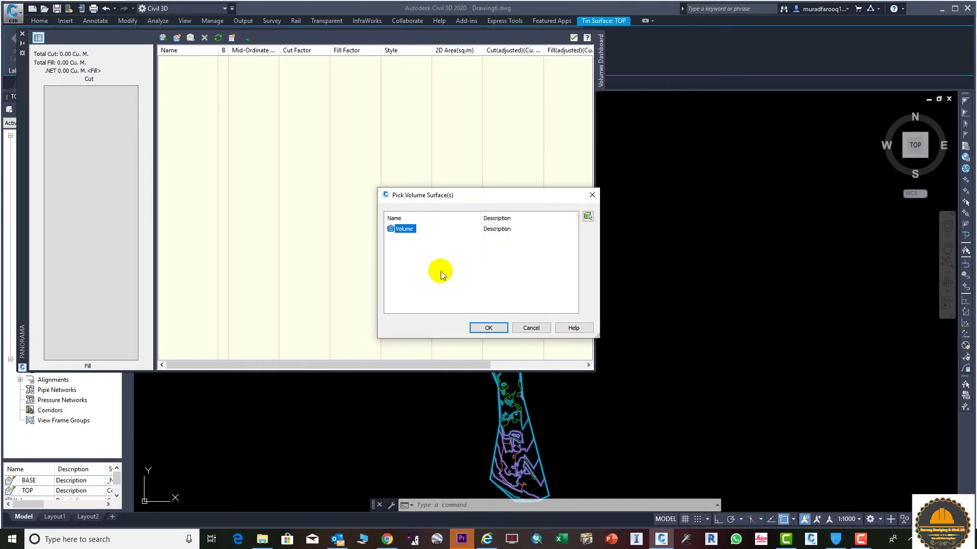
pyautogui.click(488, 328)
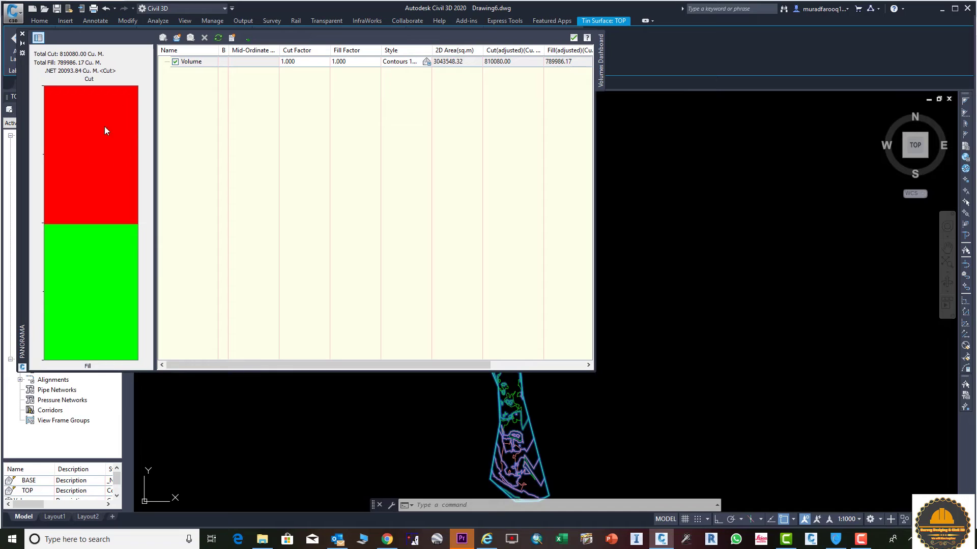
pyautogui.click(233, 39)
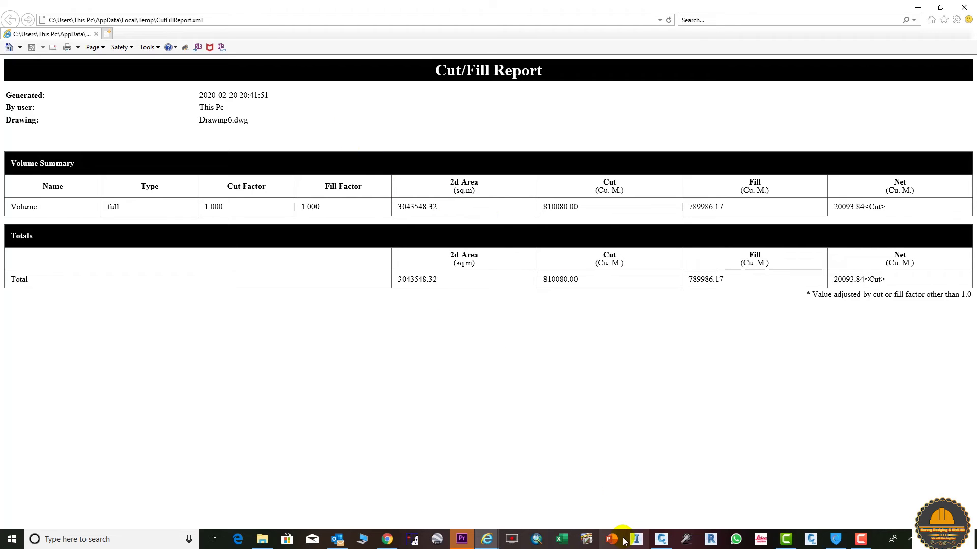
pyautogui.click(656, 543)
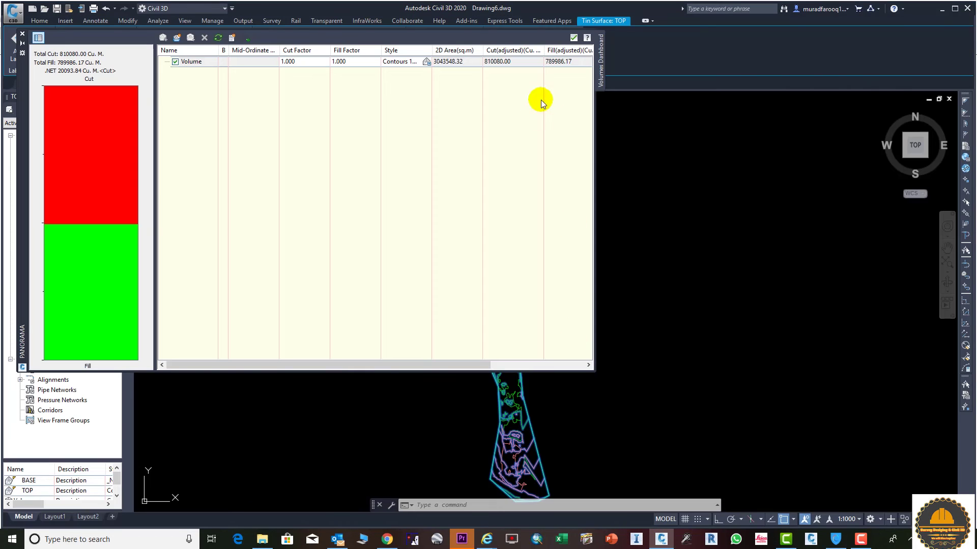
# Step: Close the Volumes Dashboard and deselect the TOP surface
pyautogui.click(573, 39)
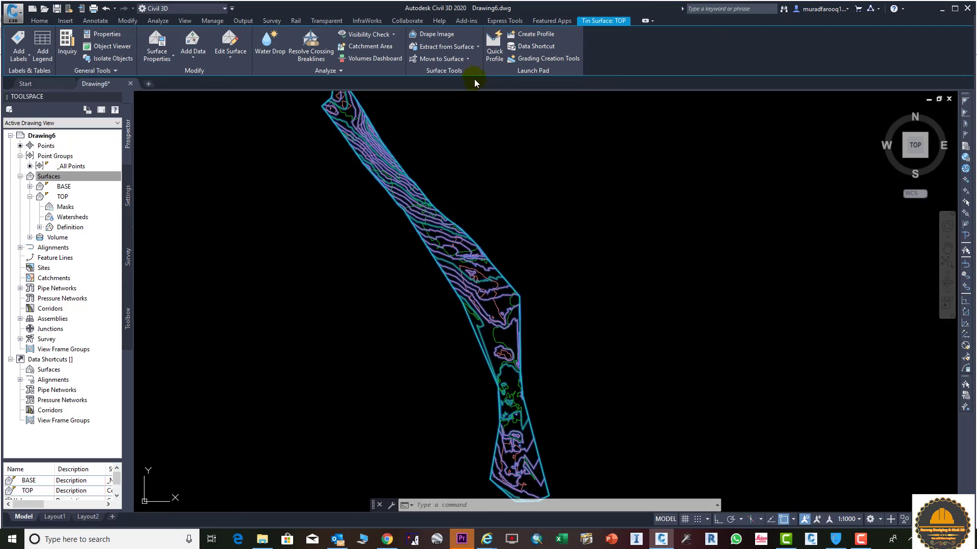
pyautogui.press('Escape')
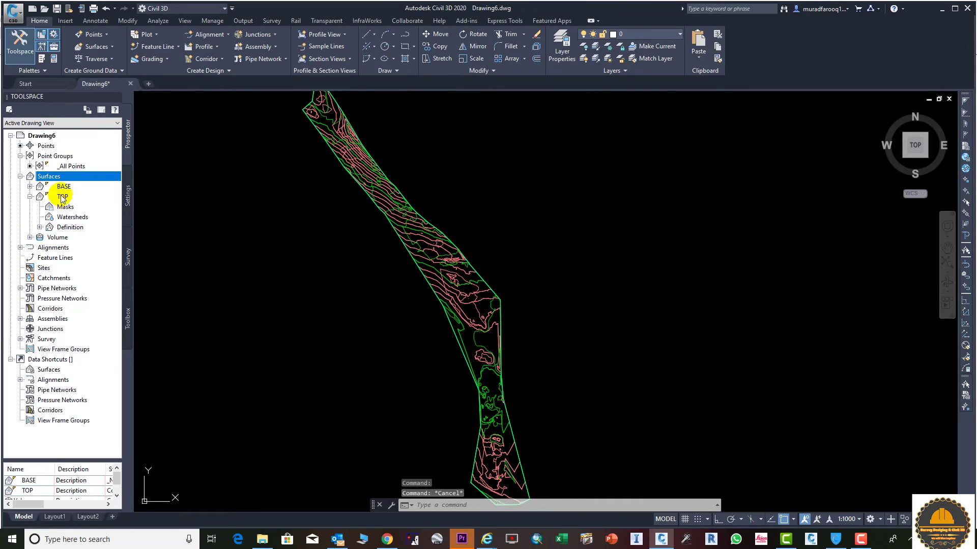
pyautogui.click(20, 176)
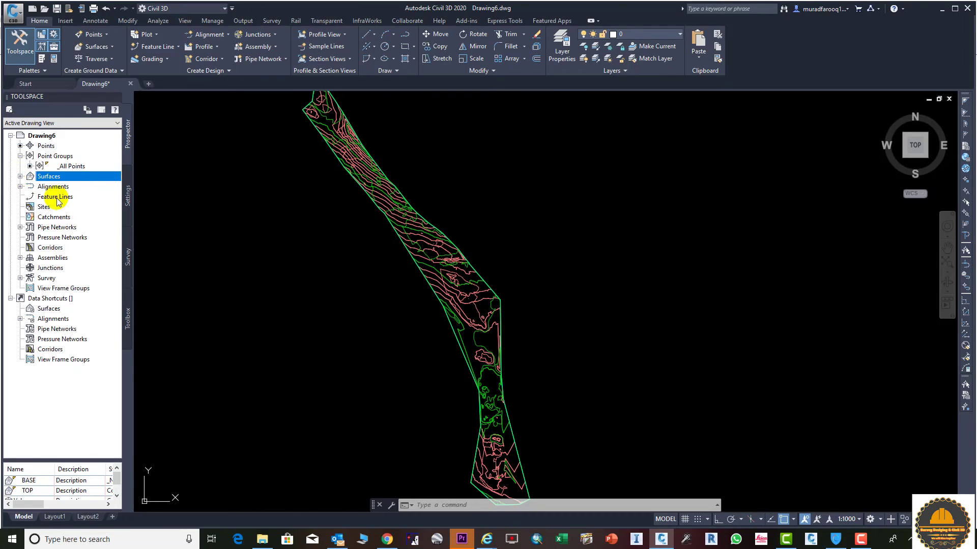
pyautogui.click(19, 176)
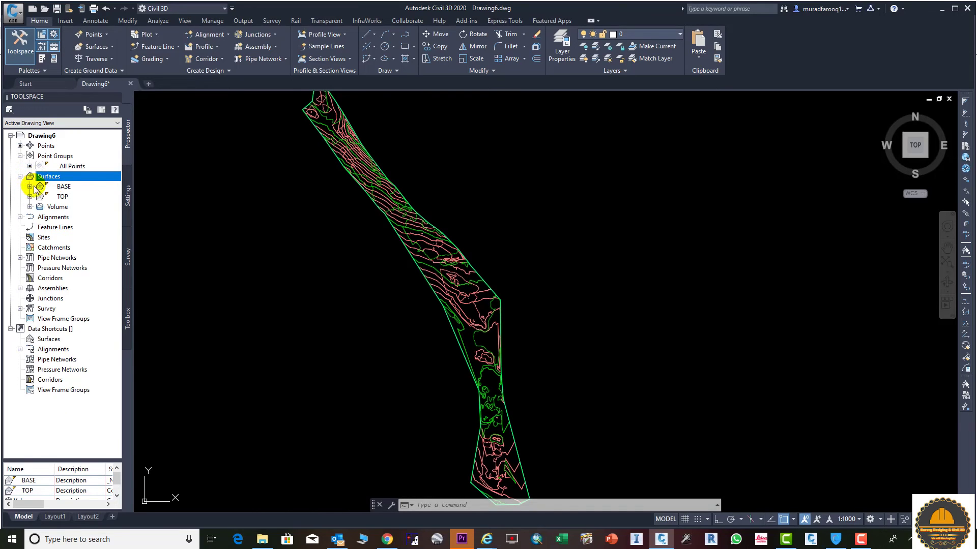
# Step: Copy the Volume surface's statistics (20093.84 cu. m net cut) to the clipboard
pyautogui.rightClick(84, 209)
pyautogui.click(88, 212)
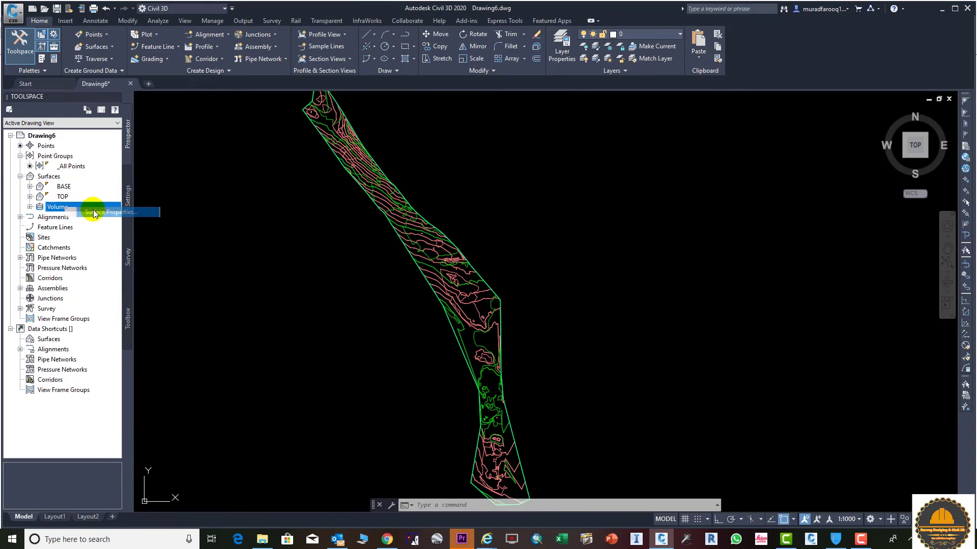
pyautogui.click(417, 168)
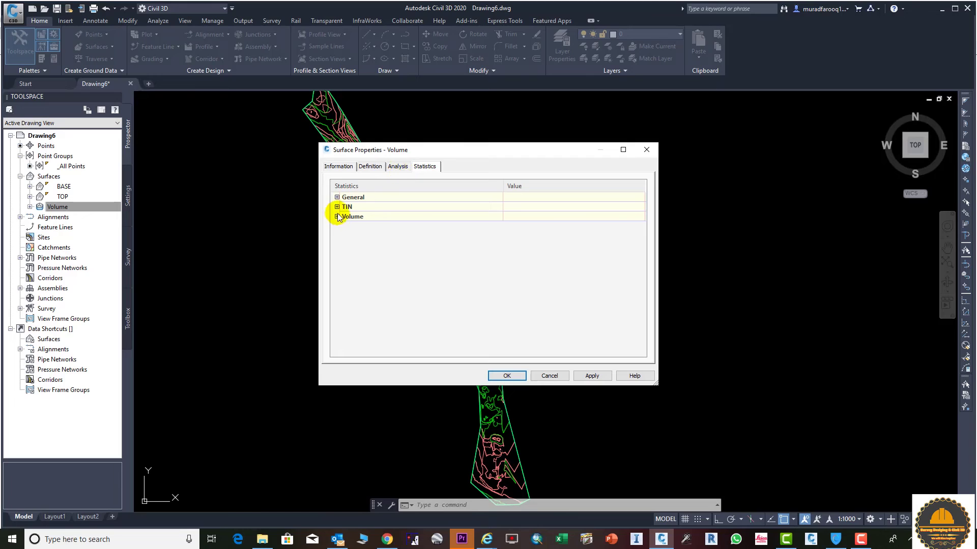
pyautogui.click(337, 216)
pyautogui.rightClick(503, 336)
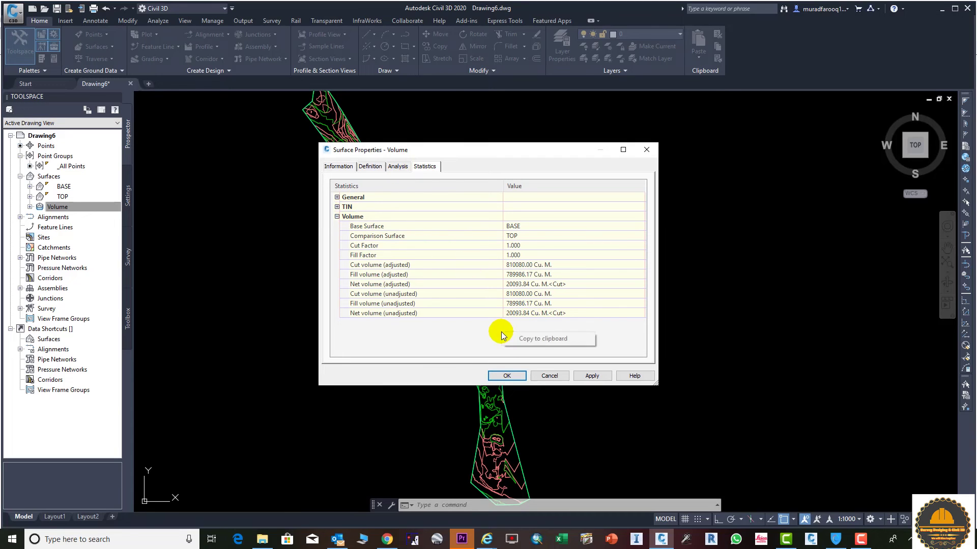
pyautogui.click(531, 340)
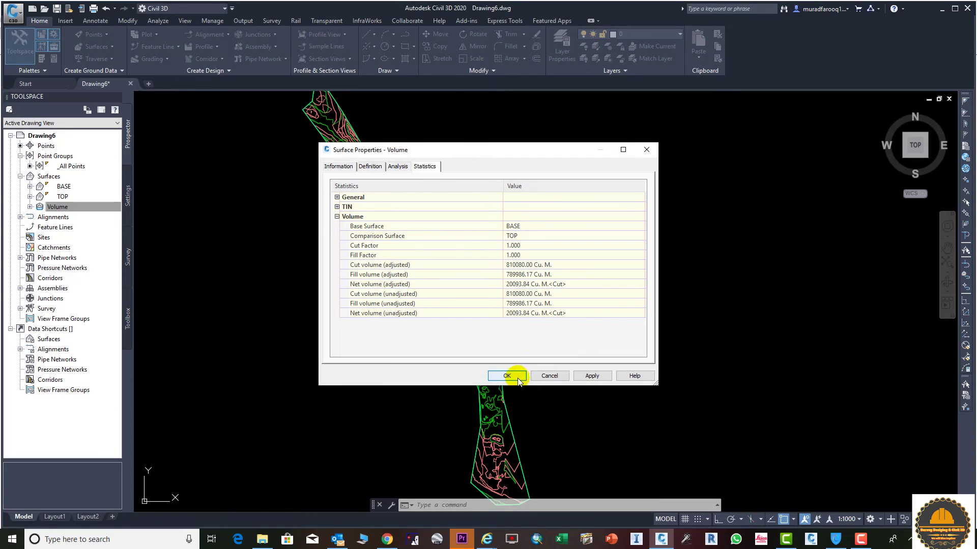
pyautogui.click(518, 379)
pyautogui.rightClick(596, 237)
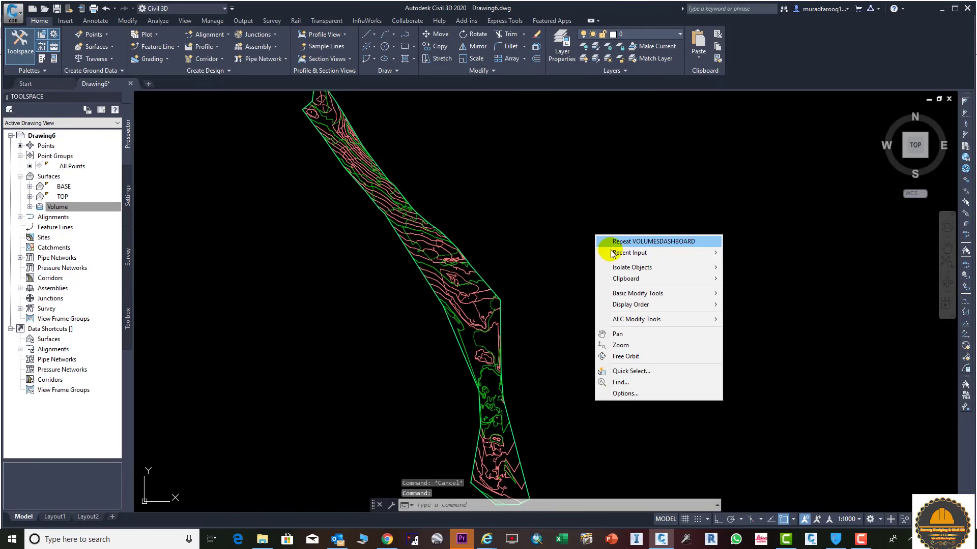
# Step: Paste the copied Volume statistics as text into the drawing
pyautogui.moveTo(637, 278)
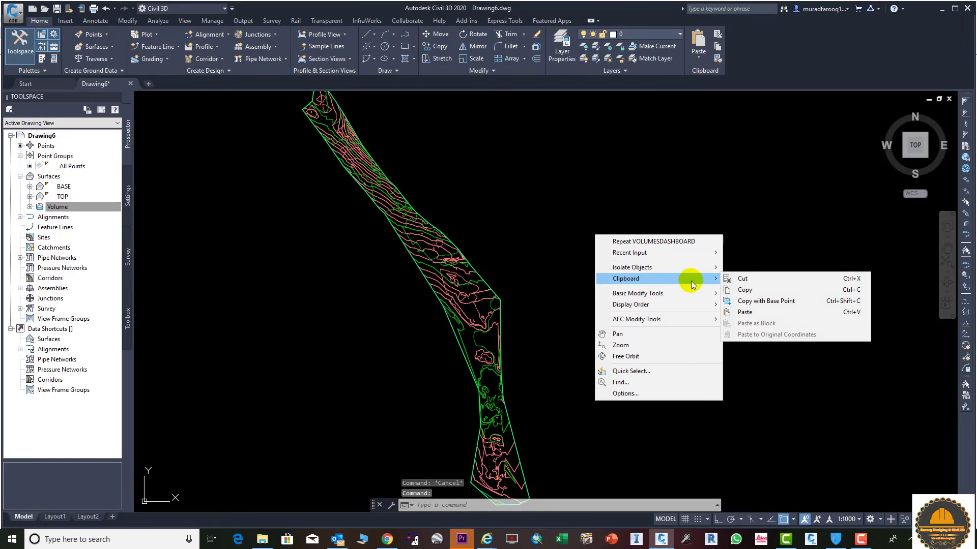
pyautogui.click(751, 312)
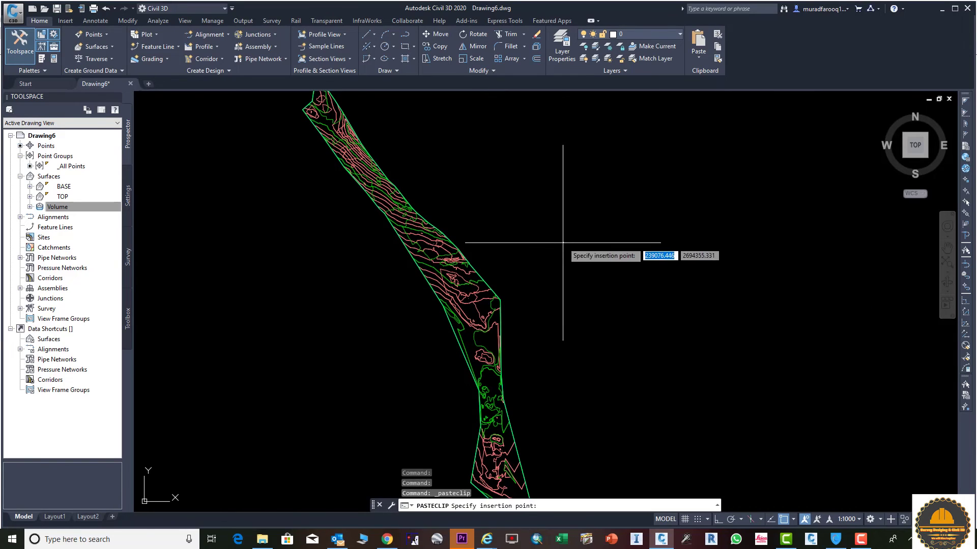
pyautogui.press('Escape')
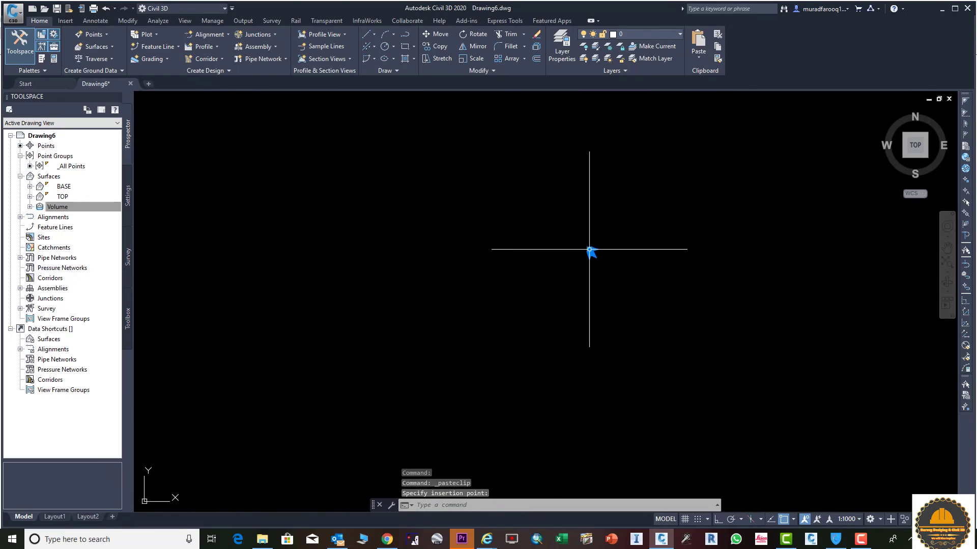
# Step: Scale the pasted statistics text by a factor of 12 with SC
pyautogui.click(541, 200)
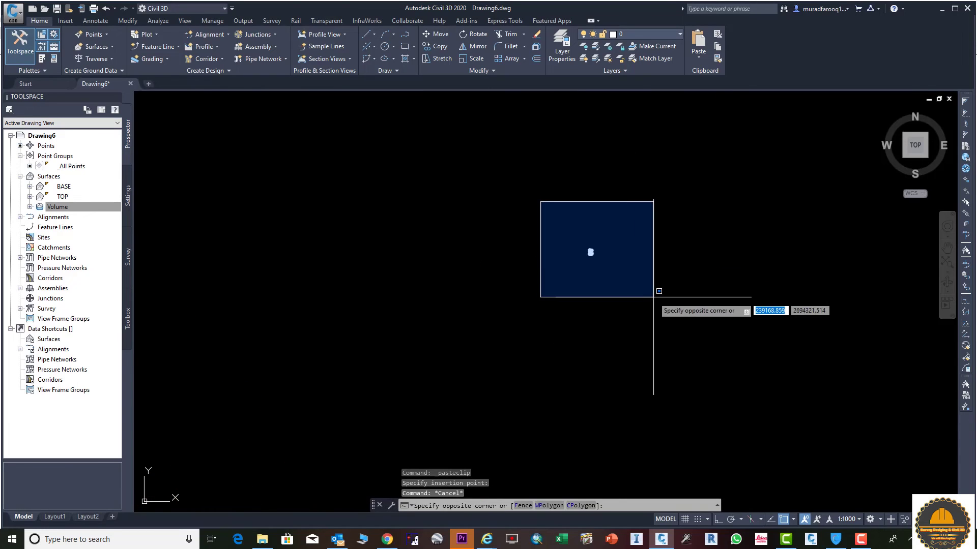
pyautogui.click(653, 292)
pyautogui.write('sc')
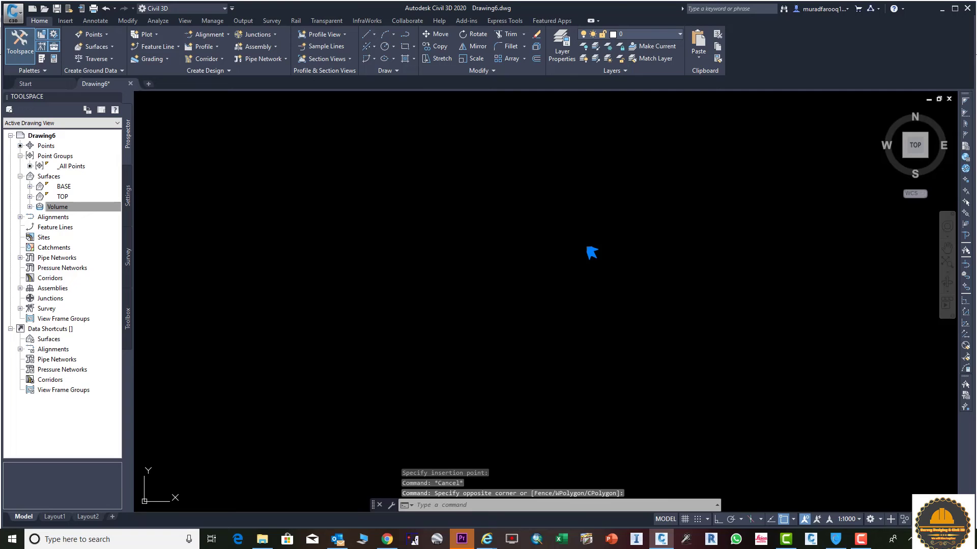
pyautogui.press('Return')
pyautogui.scroll(5, 610, 254)
pyautogui.scroll(3, 514, 258)
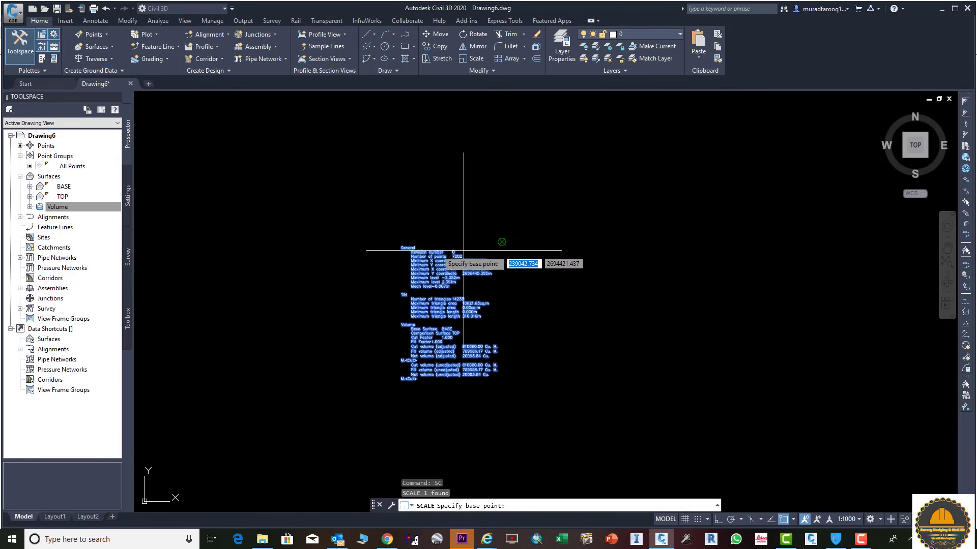
pyautogui.click(502, 242)
pyautogui.scroll(4, 412, 293)
pyautogui.scroll(-5, 416, 296)
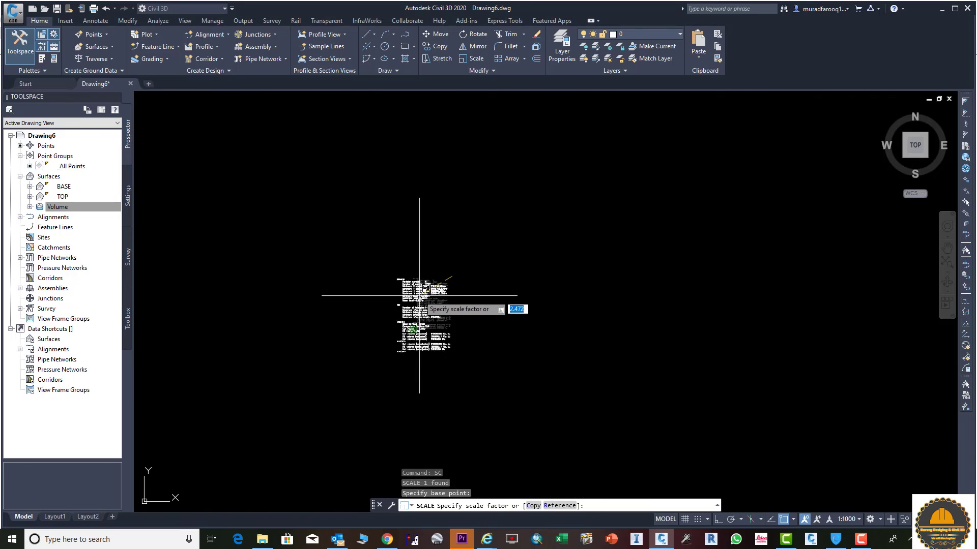
pyautogui.press('Return')
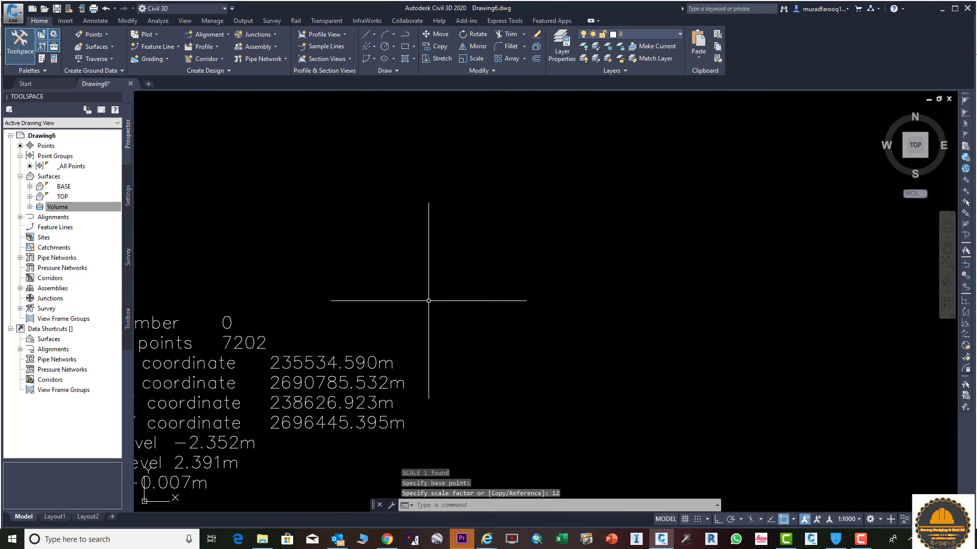
pyautogui.scroll(-3, 430, 305)
pyautogui.scroll(5, 483, 224)
pyautogui.scroll(4, 482, 224)
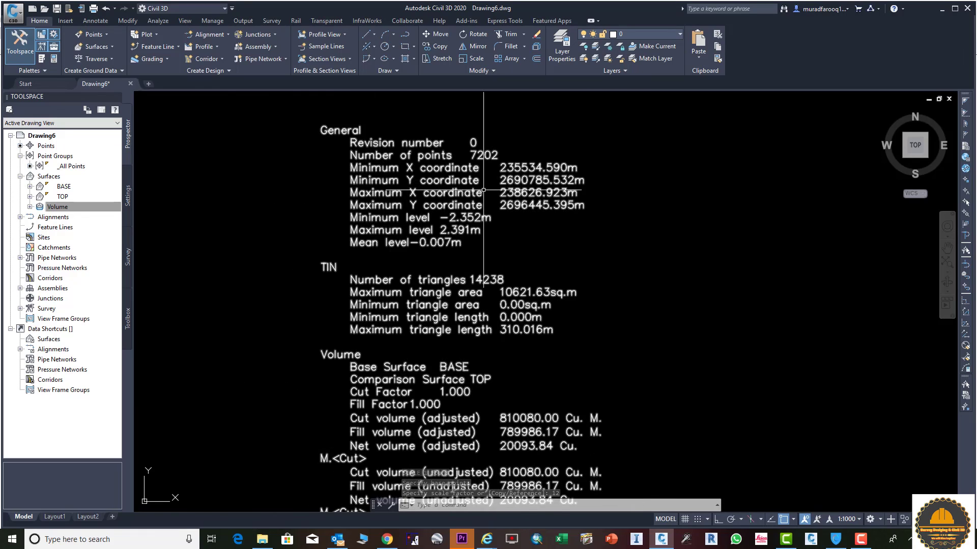
pyautogui.scroll(-5, 458, 321)
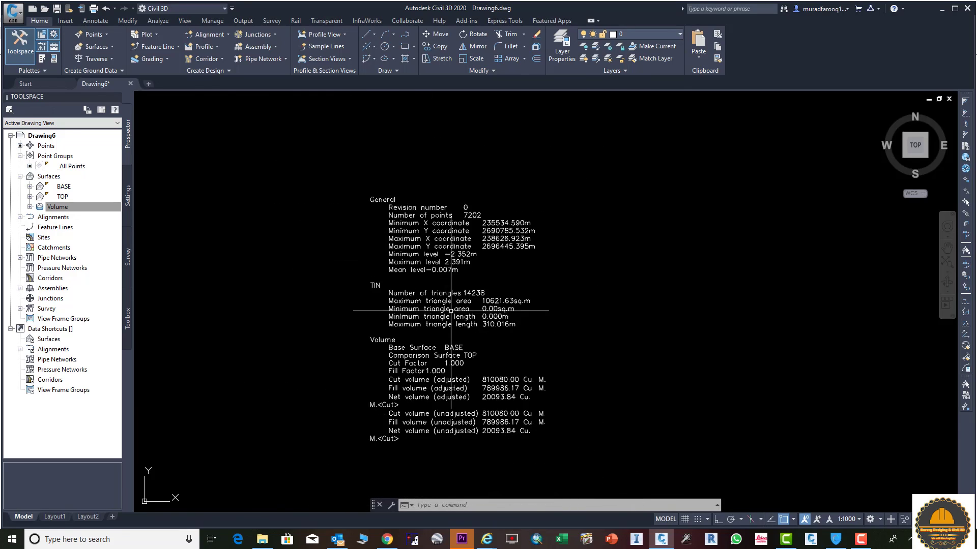
pyautogui.scroll(-4, 430, 310)
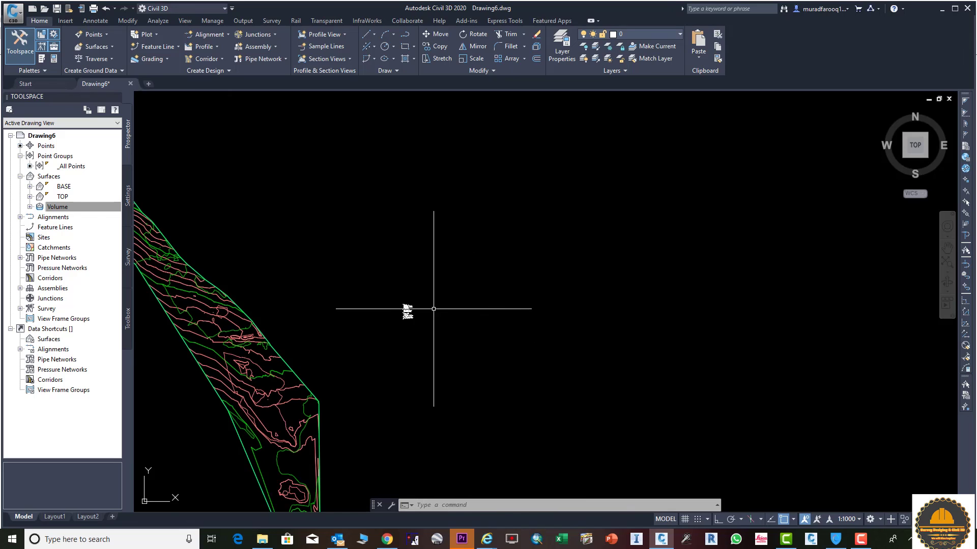
# Step: Open the selected surface in the Object Viewer and switch to the Front view
pyautogui.click(237, 325)
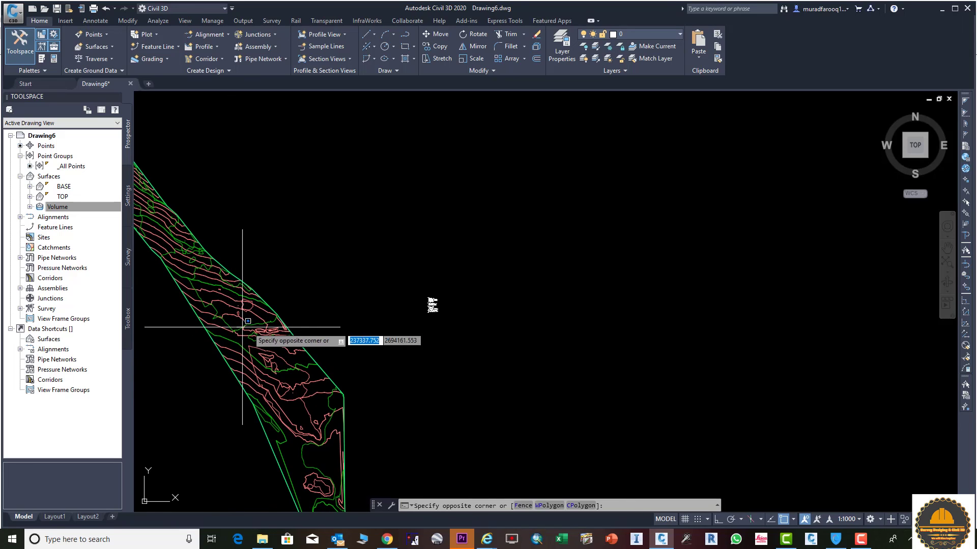
pyautogui.moveTo(266, 325)
pyautogui.mouseDown(button='middle')
pyautogui.moveTo(270, 301)
pyautogui.moveTo(473, 249)
pyautogui.mouseUp(button='middle')
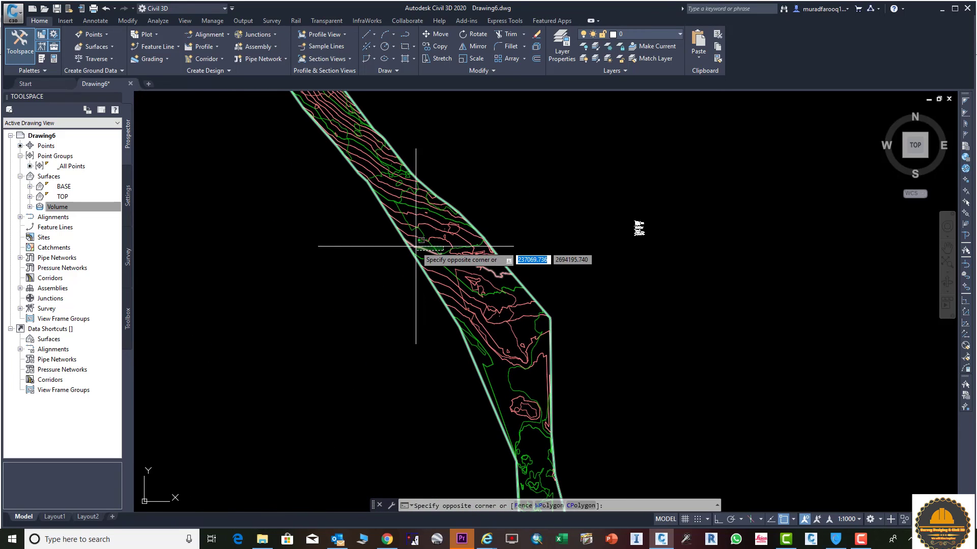
pyautogui.press('Escape')
pyautogui.click(415, 246)
pyautogui.scroll(-1, 433, 222)
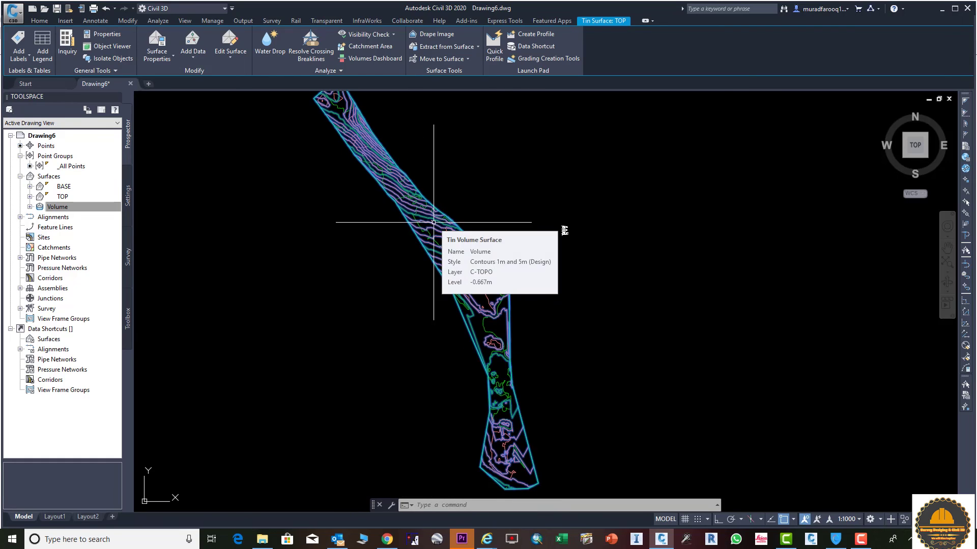
pyautogui.press('Escape')
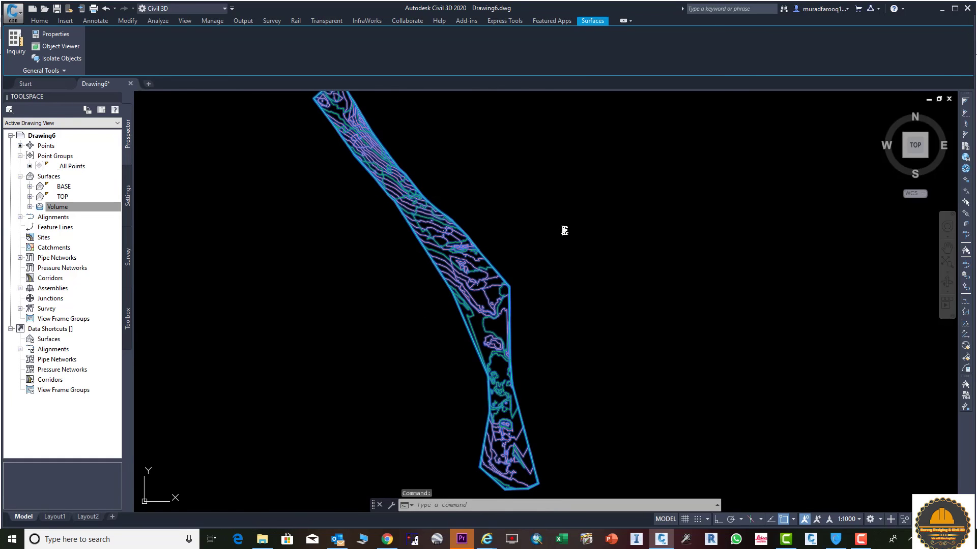
pyautogui.rightClick(409, 203)
pyautogui.click(441, 300)
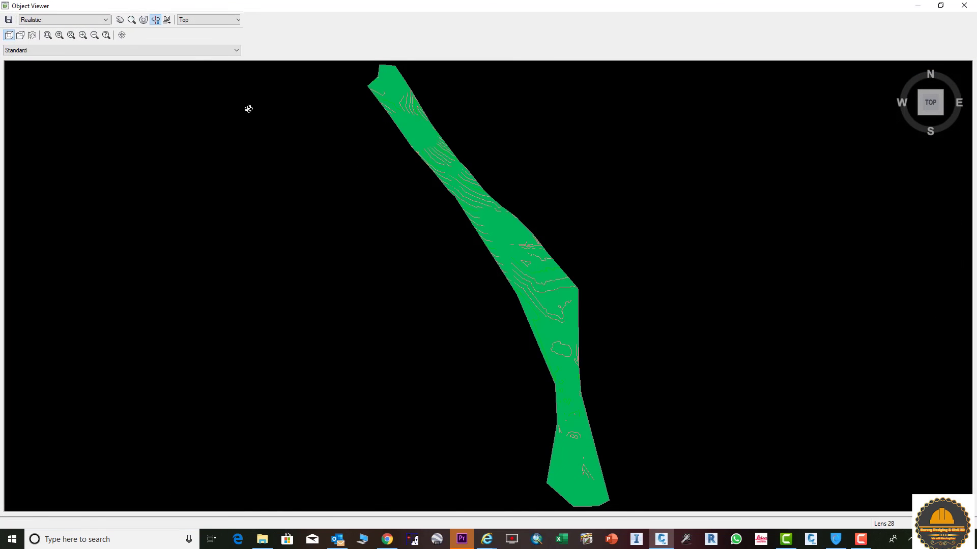
pyautogui.click(233, 23)
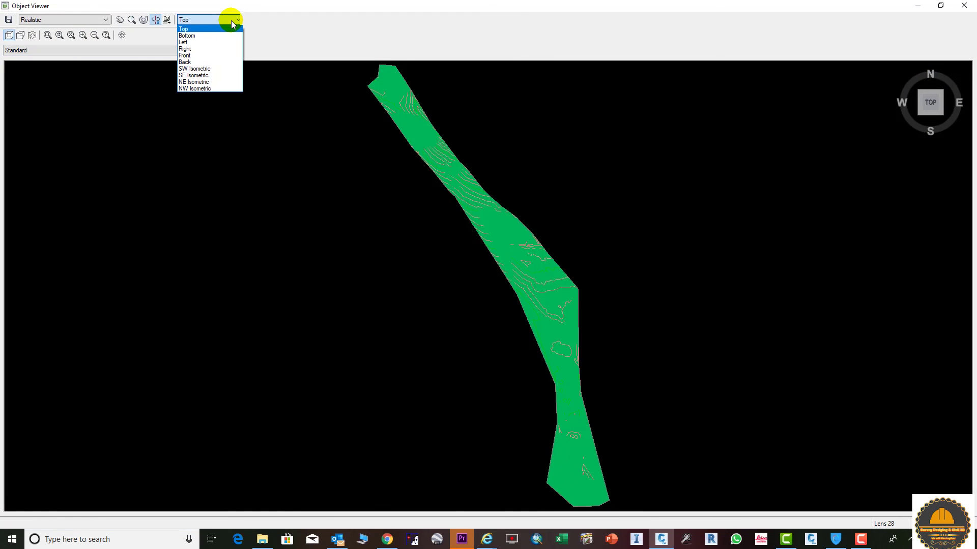
pyautogui.click(203, 56)
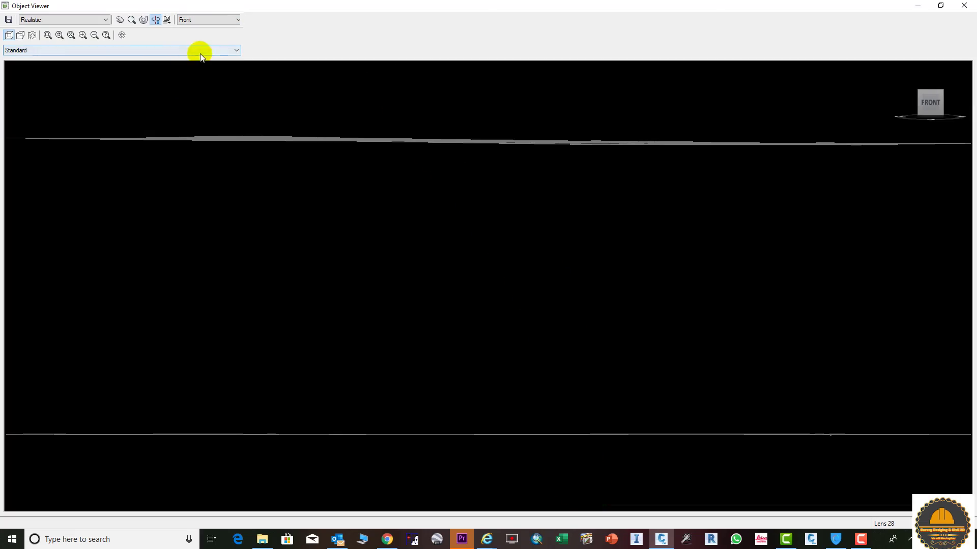